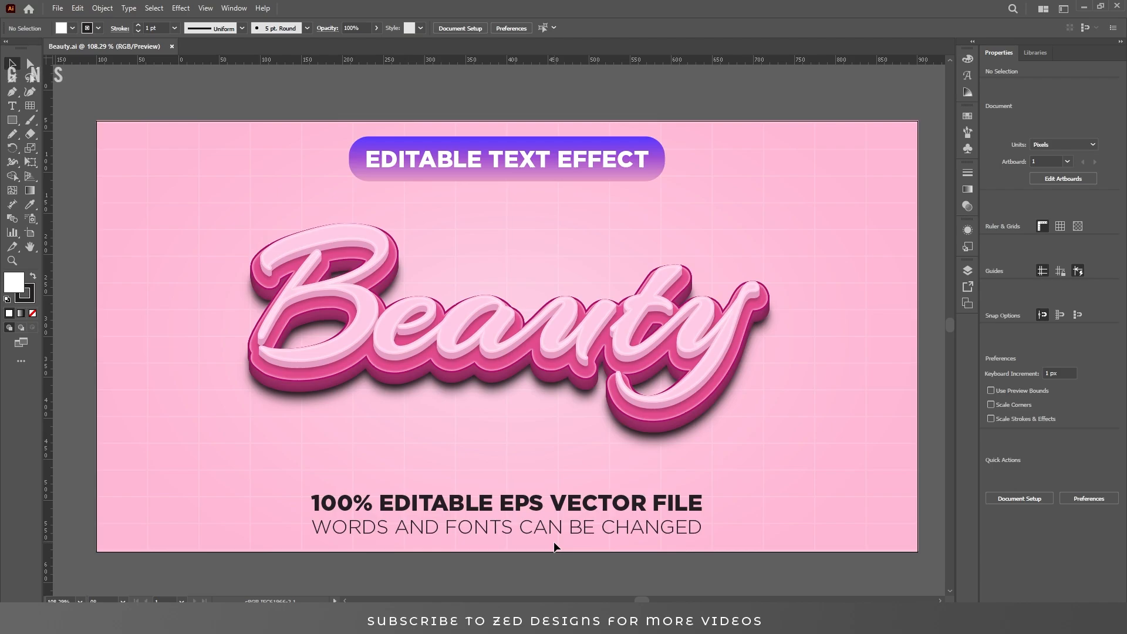
Delete the existing Beauty lettering and add a new text object reading "Beauty" in the middle of the artboard
click(533, 362)
key(Delete)
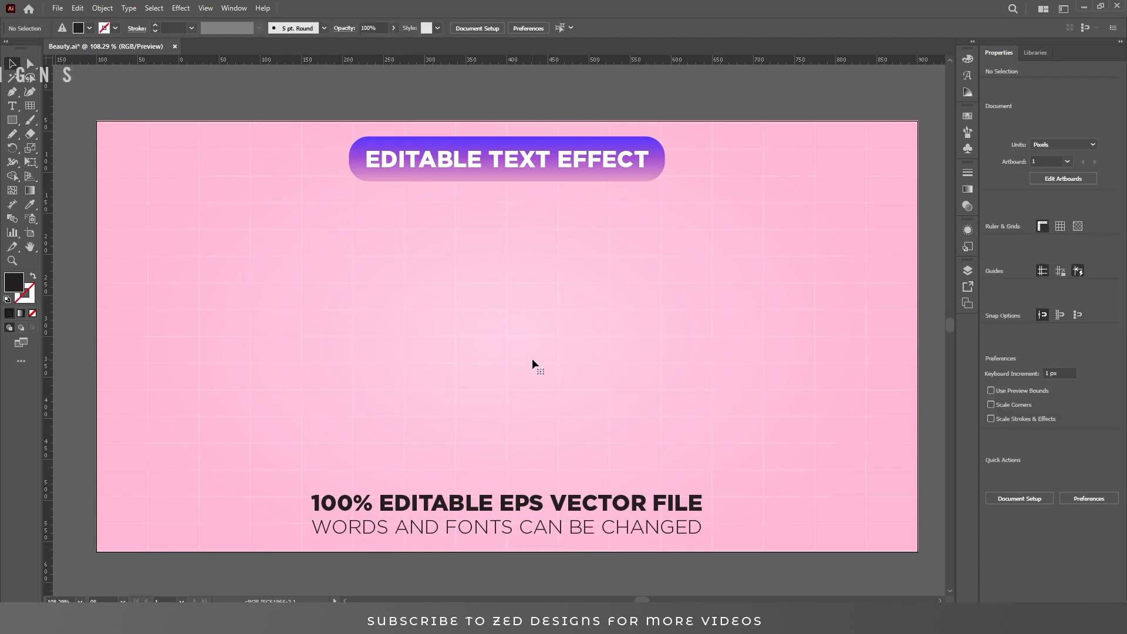
key(t)
click(456, 329)
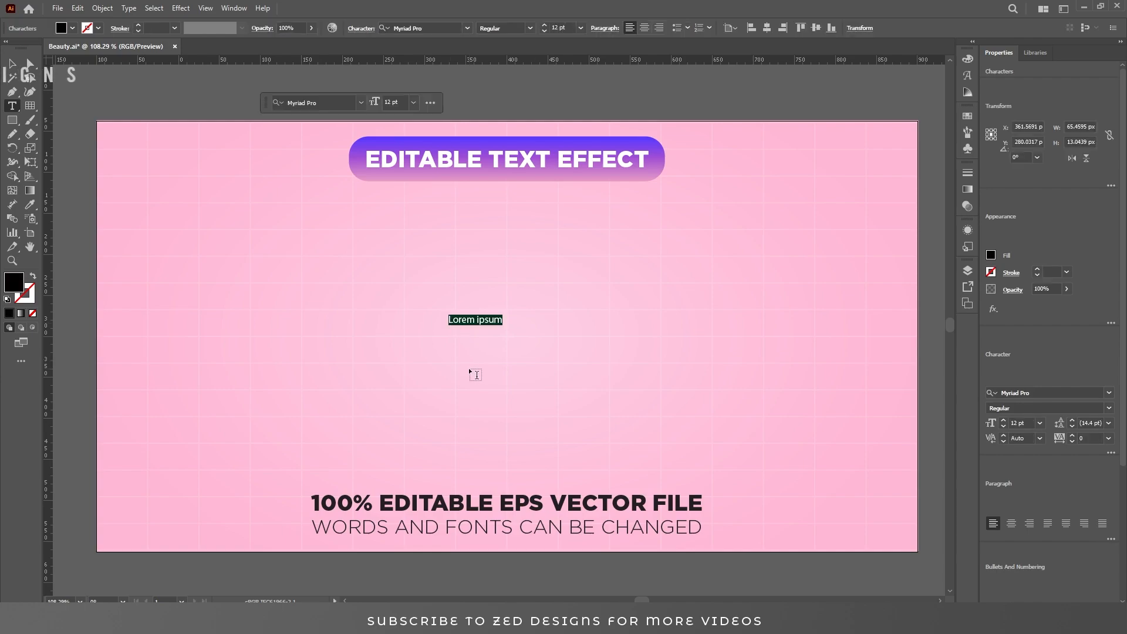
text(Beauty)
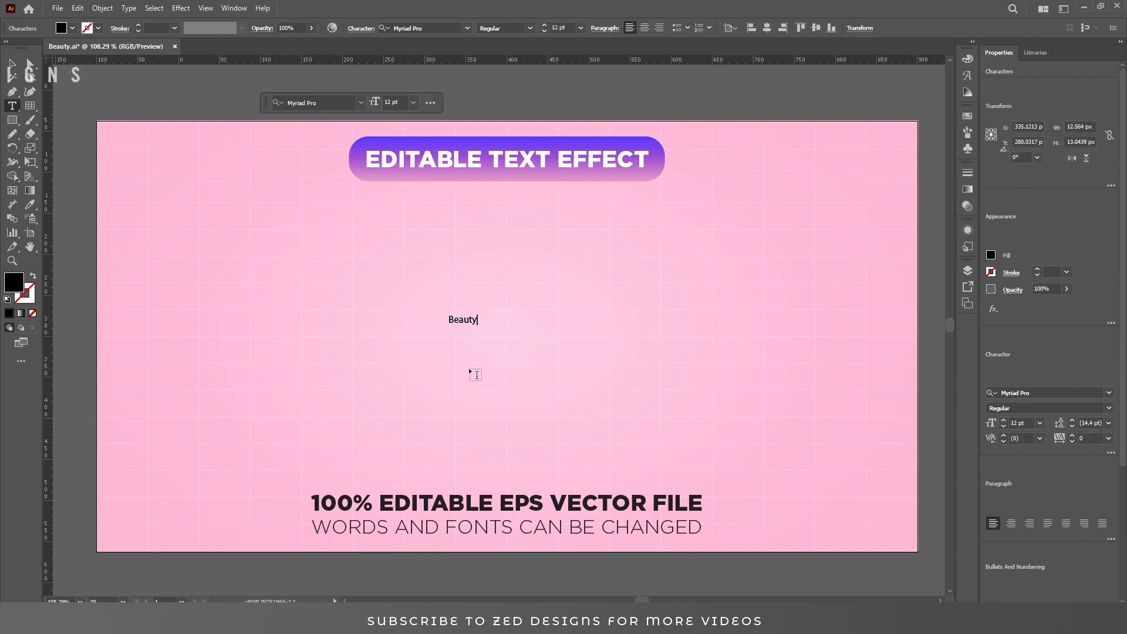
click(11, 63)
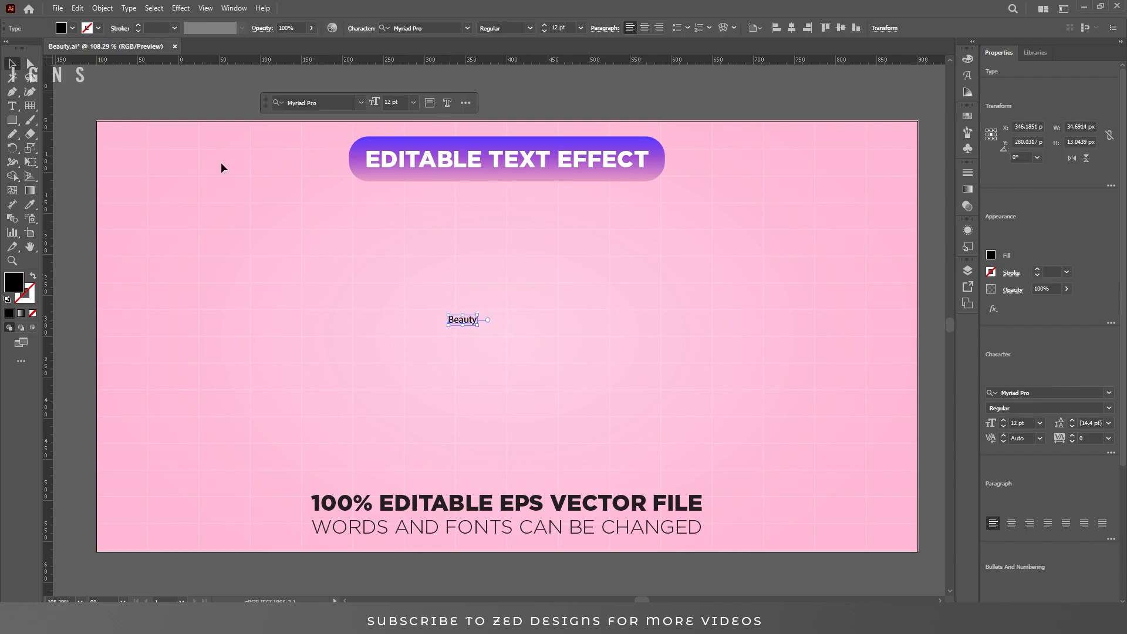
Set the Beauty text's font to Arizonia and its size to 225 pt
click(423, 28)
text(arizonia)
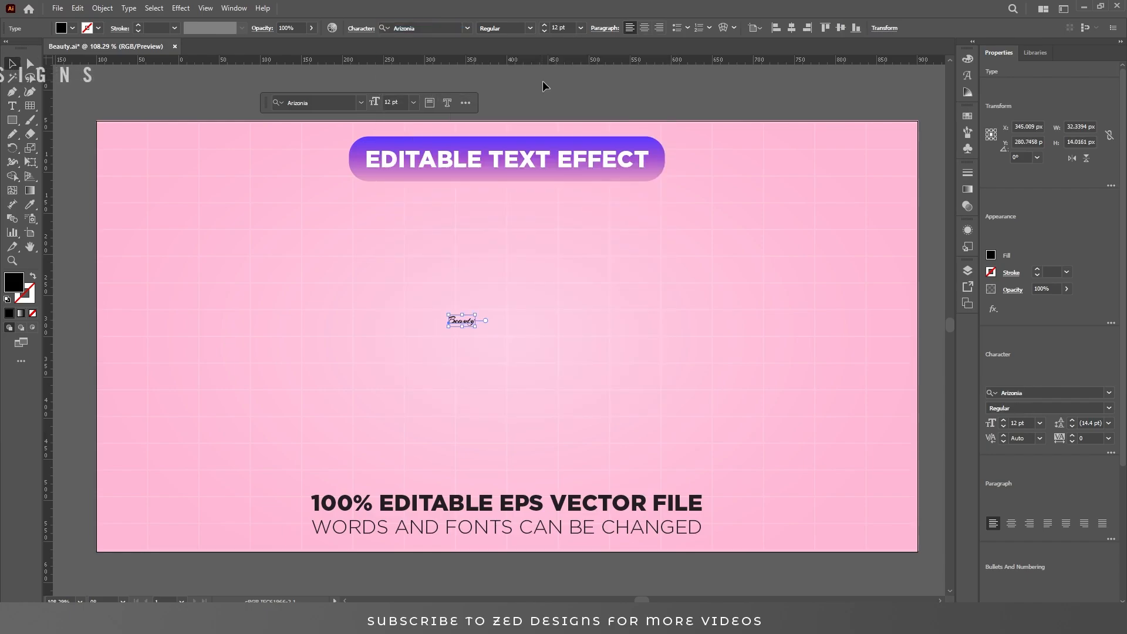
key(Return)
key(Tab)
text(225)
key(Return)
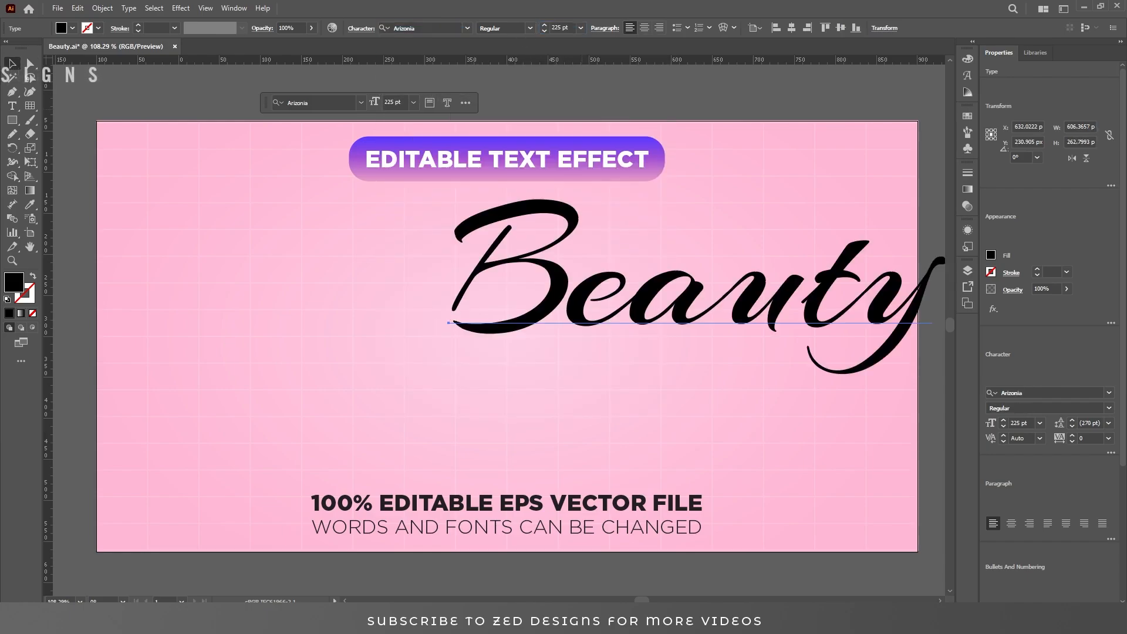
Center-align the Beauty text's paragraph and center the text horizontally and vertically on the artboard
click(644, 28)
click(791, 27)
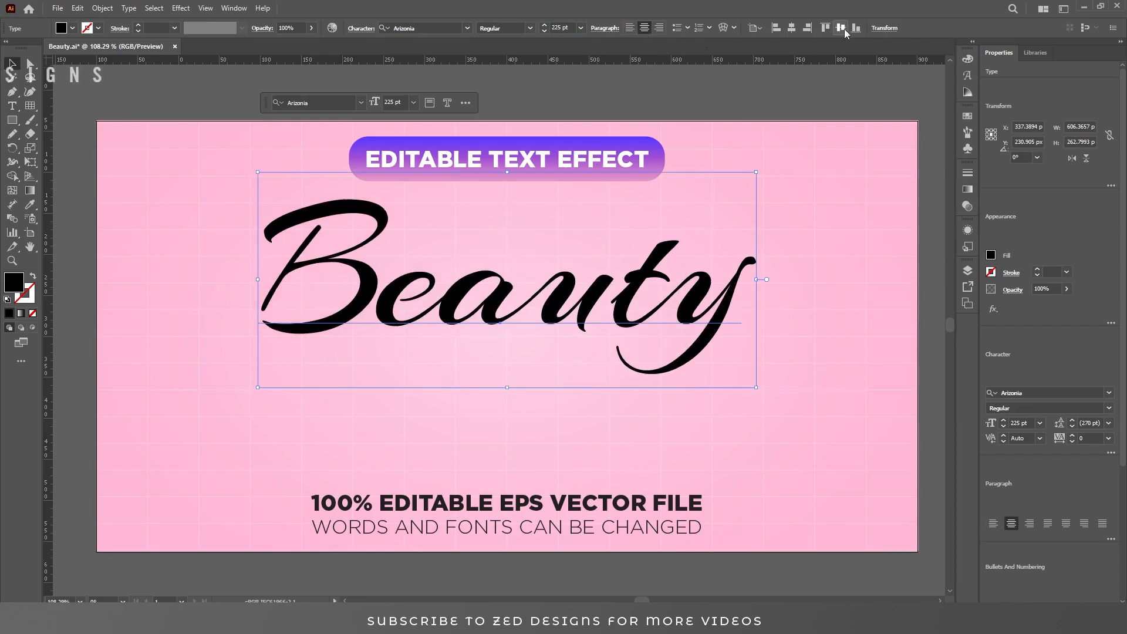
click(841, 27)
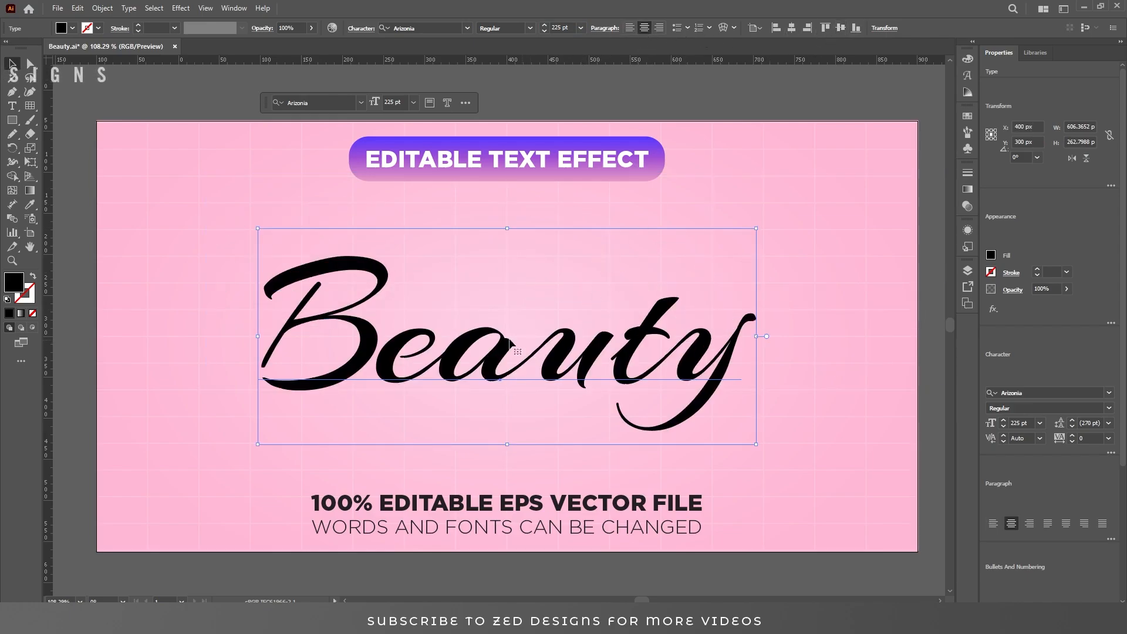
Remove the text's basic fill color and add a new appearance fill colored ffcae6
click(33, 314)
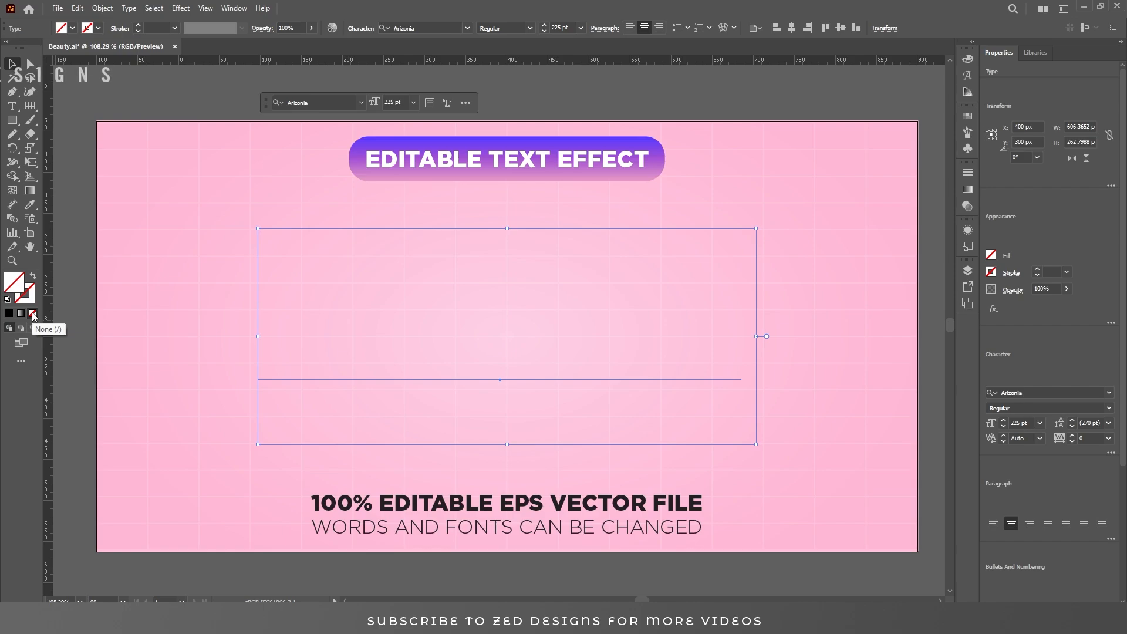
click(967, 230)
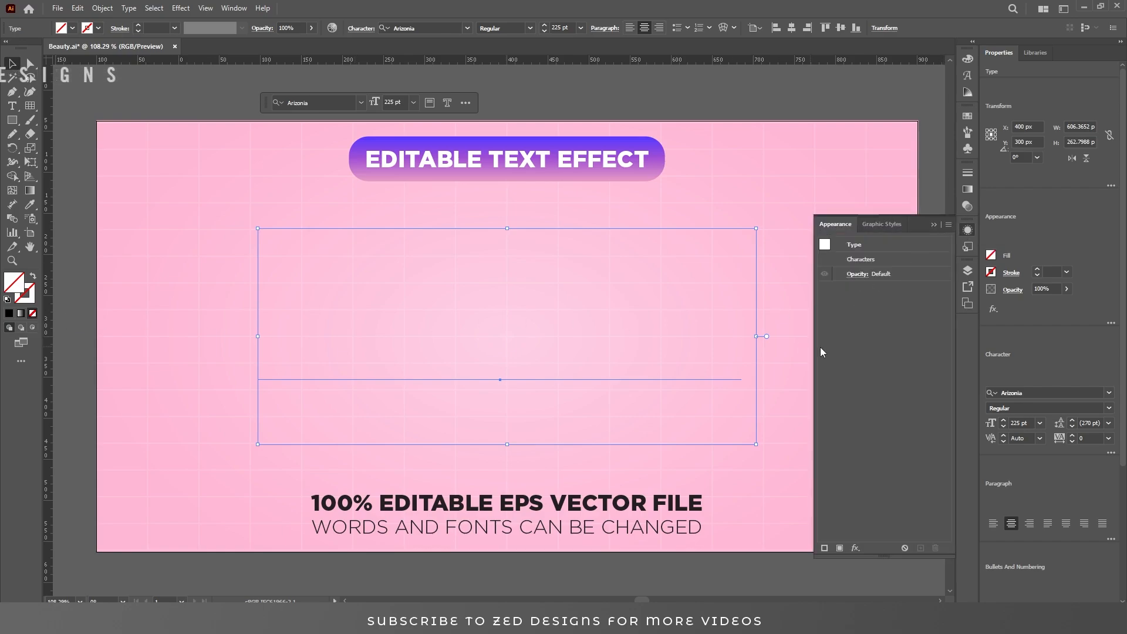
click(839, 548)
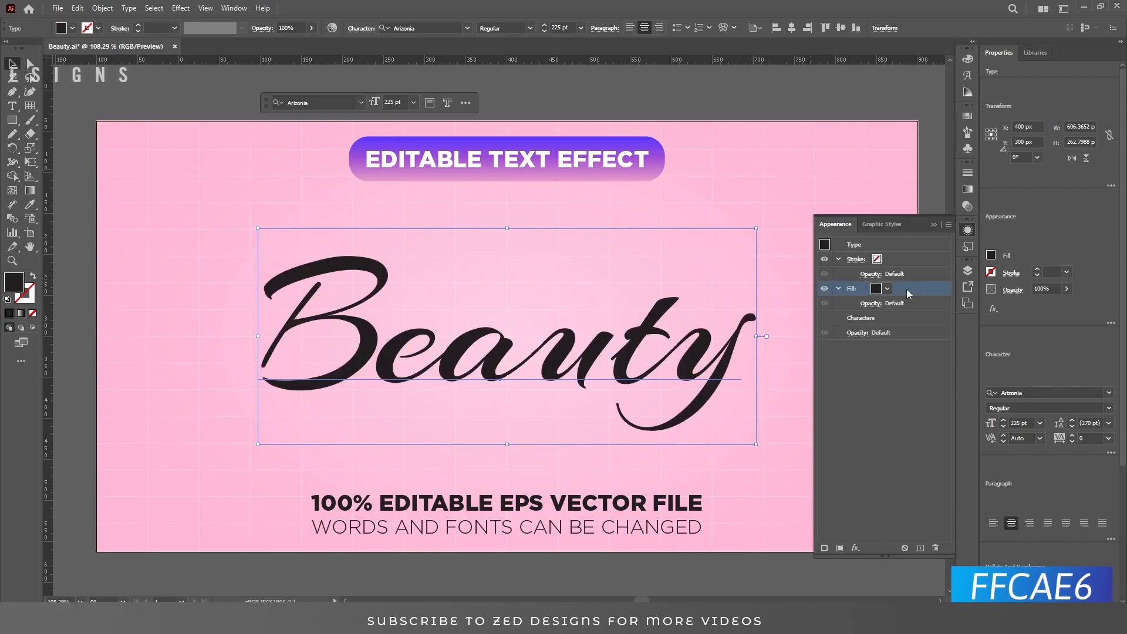
double_click(8, 284)
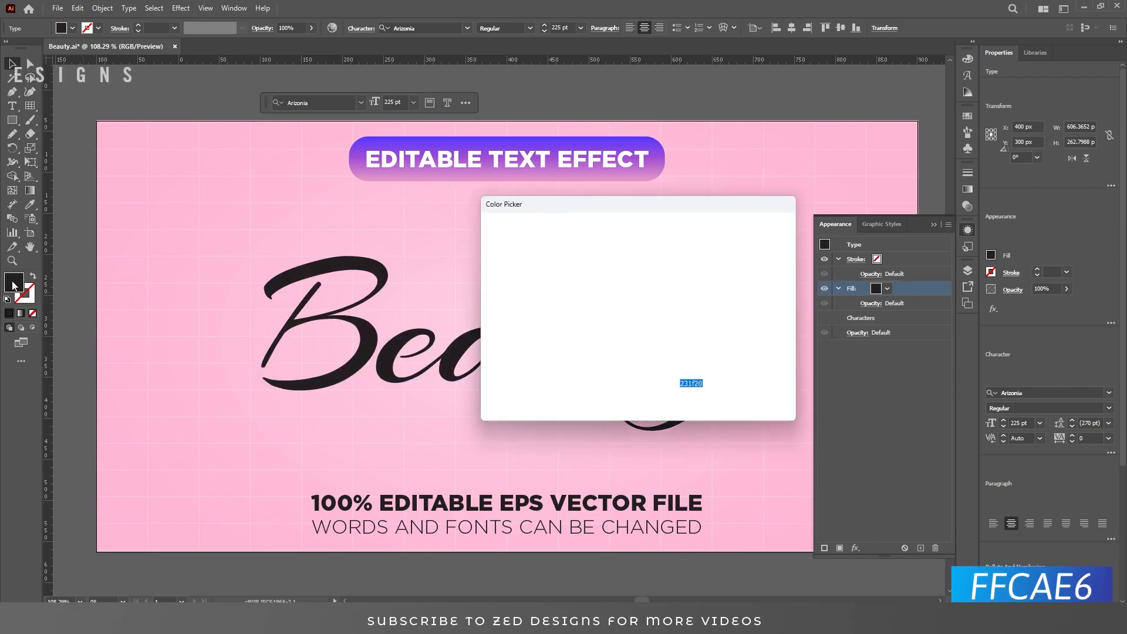
text(ffcae6)
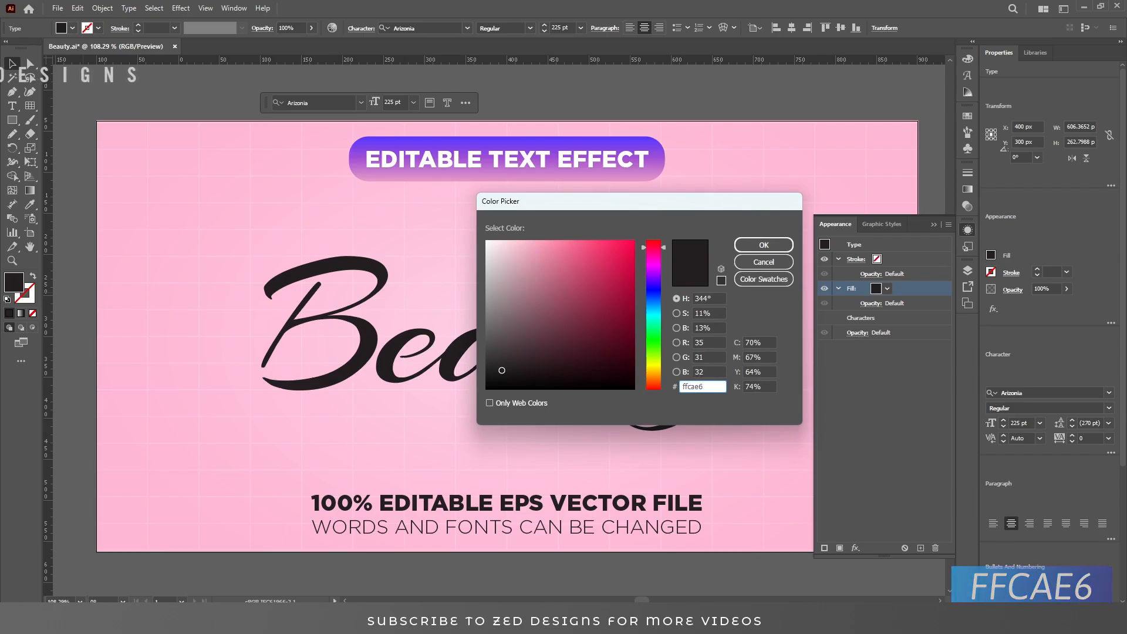
click(764, 245)
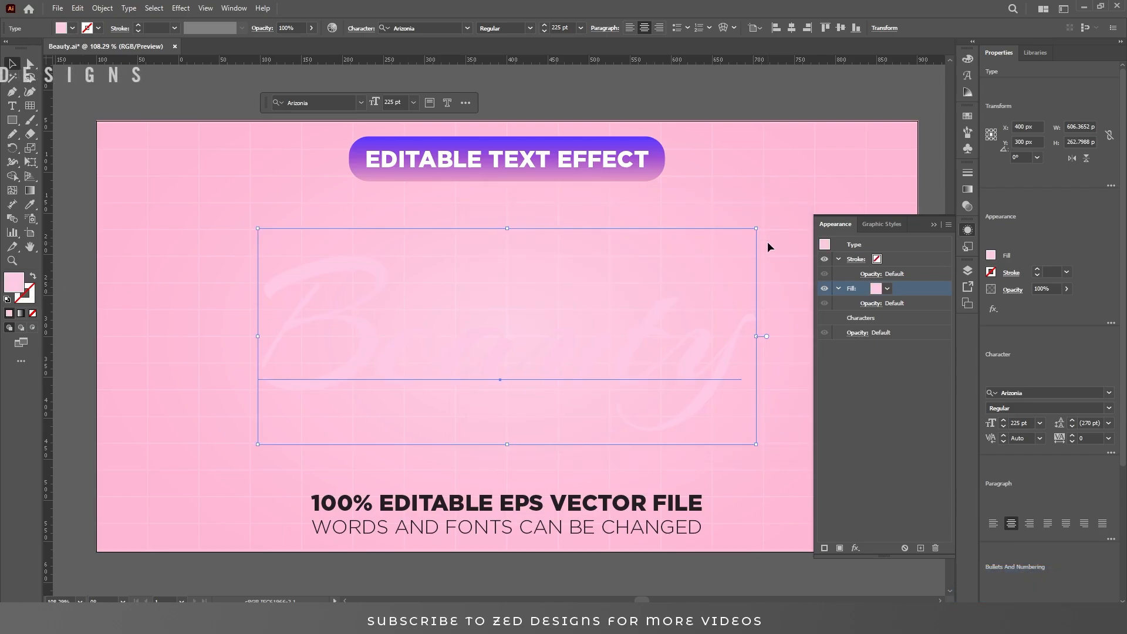
Duplicate the pink fill and apply an Offset Path effect of 2 px with Round joins to the lower copy
click(921, 547)
click(890, 321)
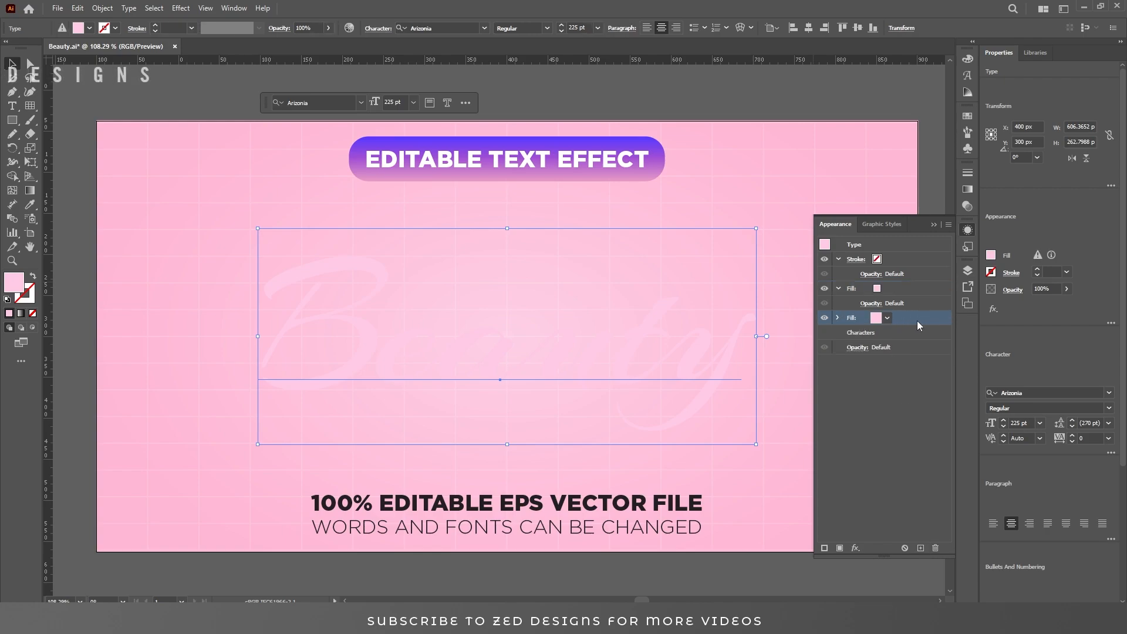
click(856, 547)
mouse_move(905, 328)
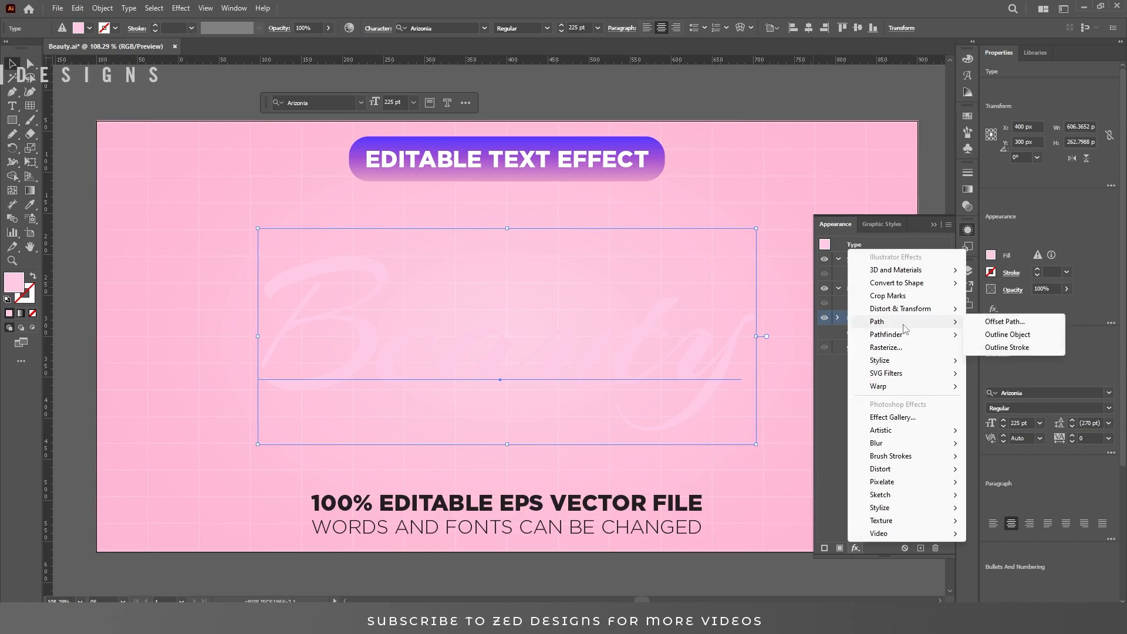
click(1006, 321)
text(2)
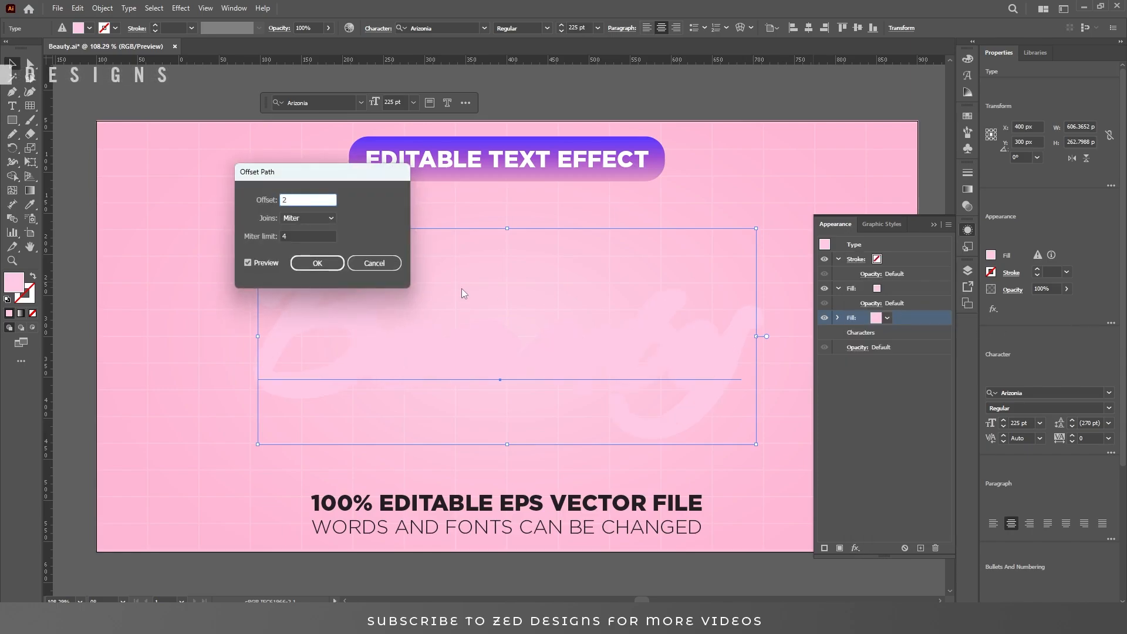
click(320, 219)
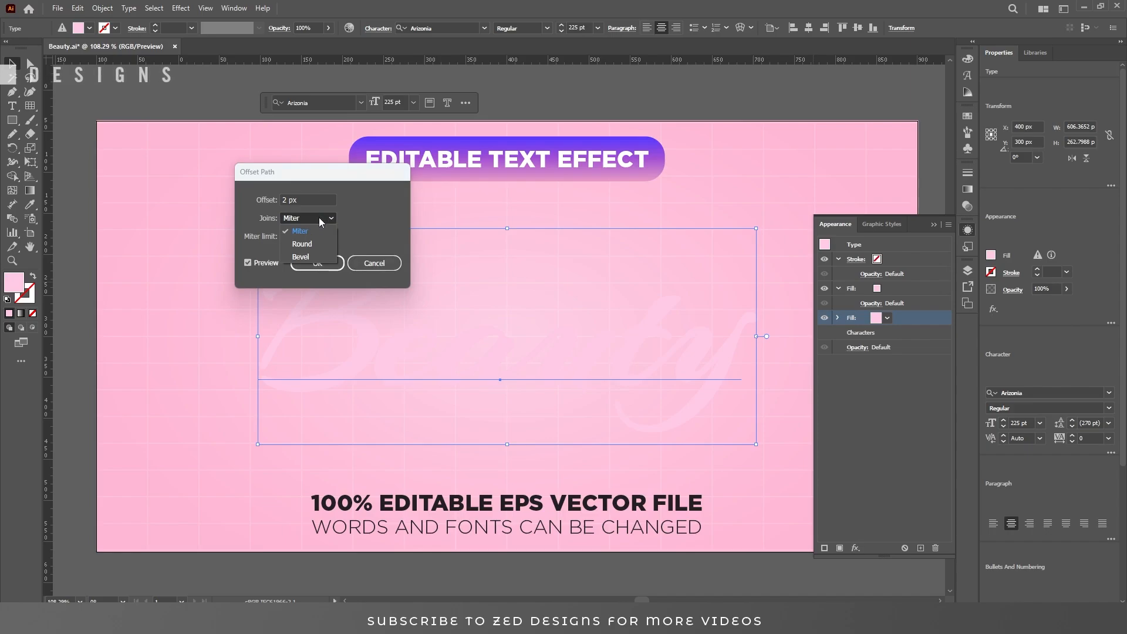
click(310, 245)
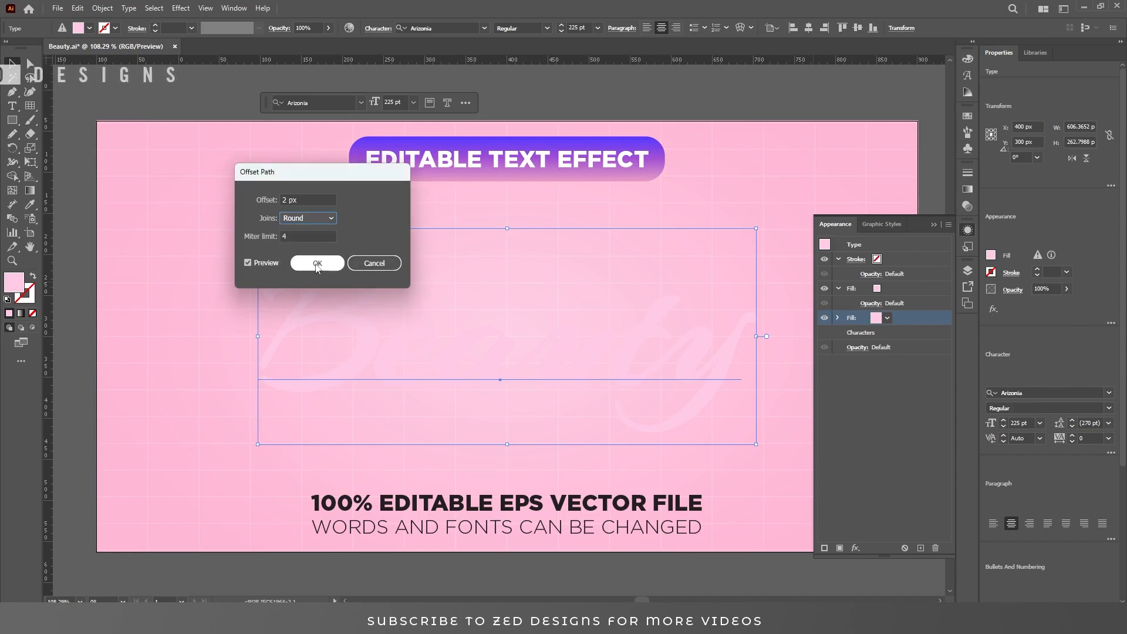
click(317, 263)
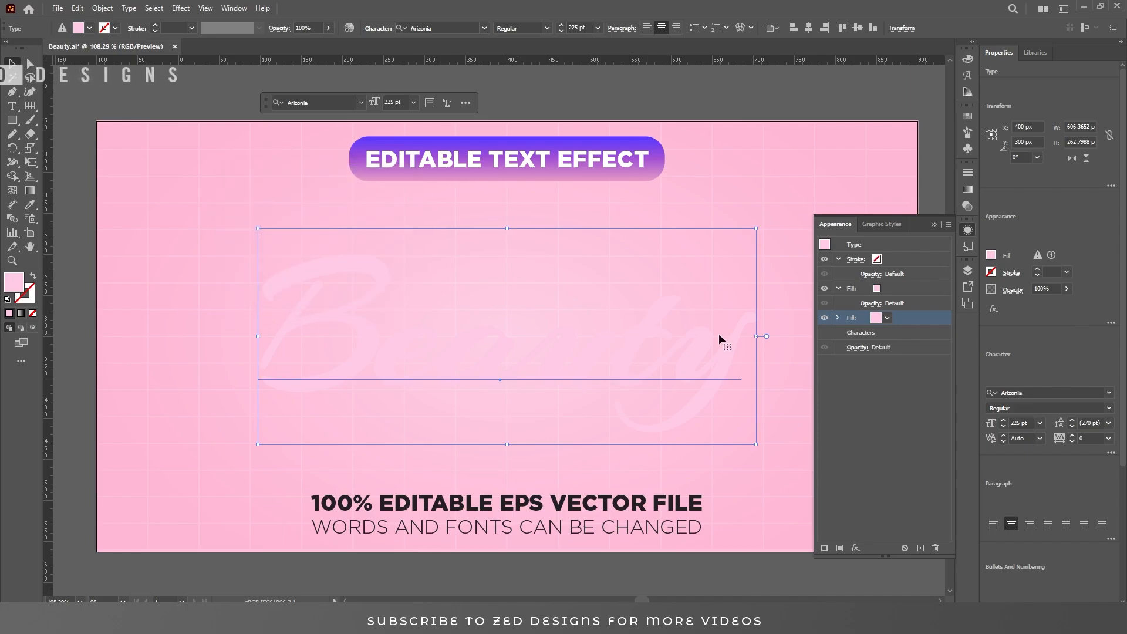
Add an Inner Glow effect to the text's upper fill with the glow color ffffff
click(911, 288)
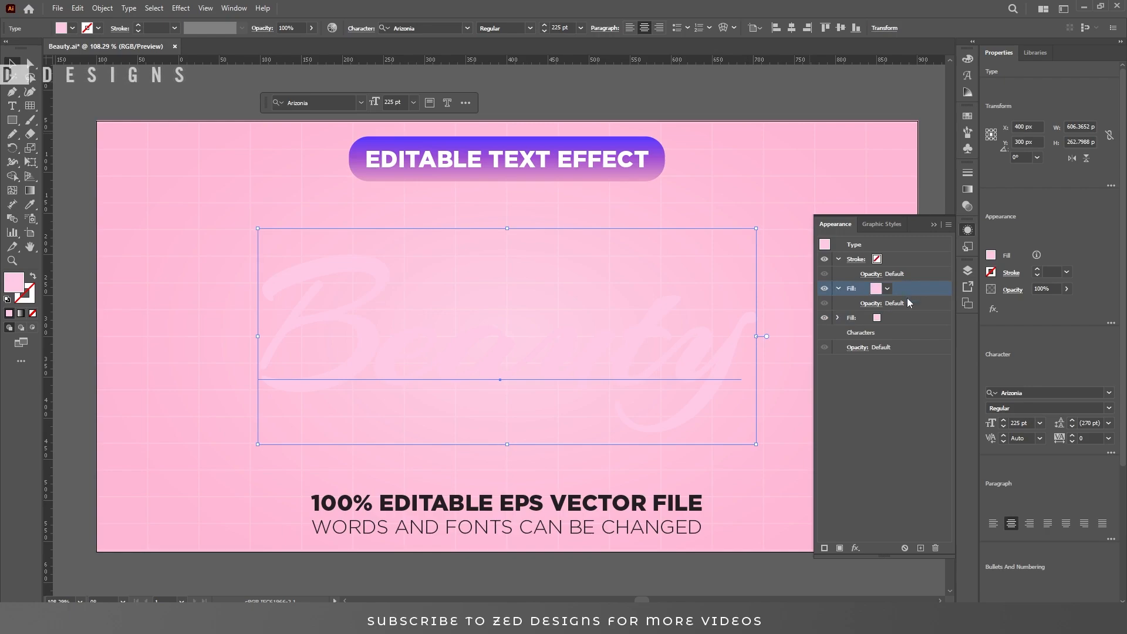
click(857, 547)
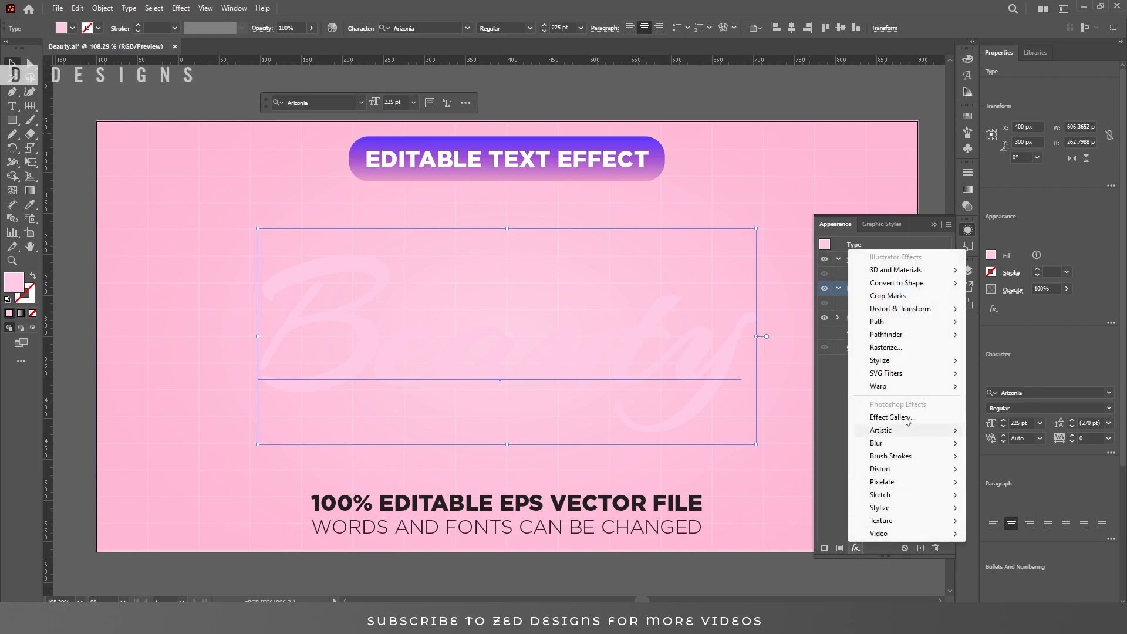
mouse_move(919, 362)
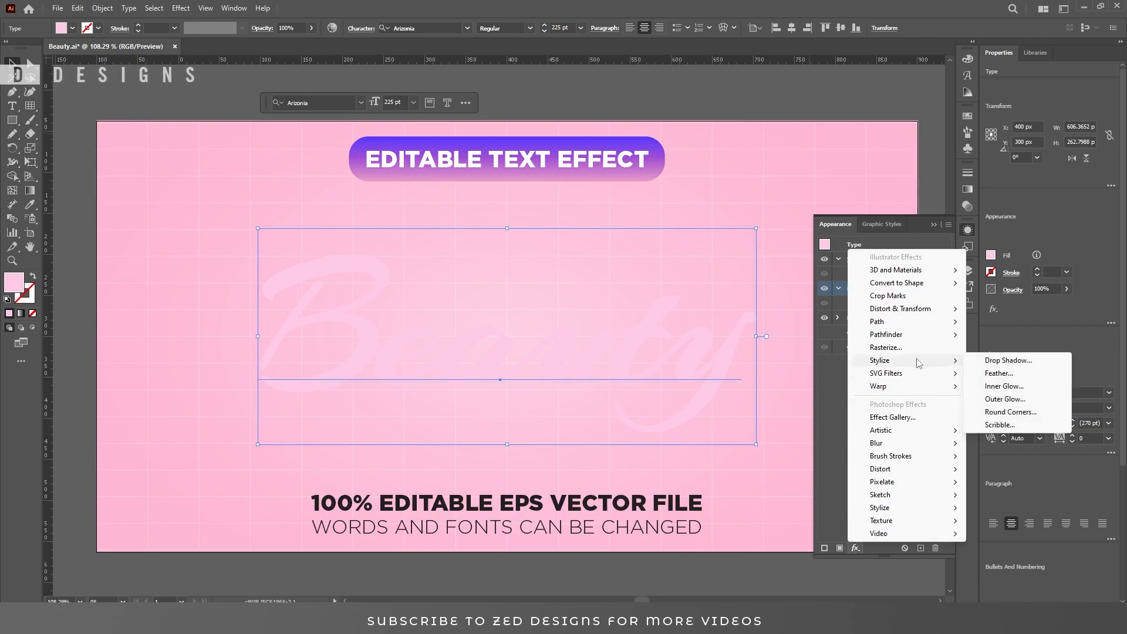
click(1004, 386)
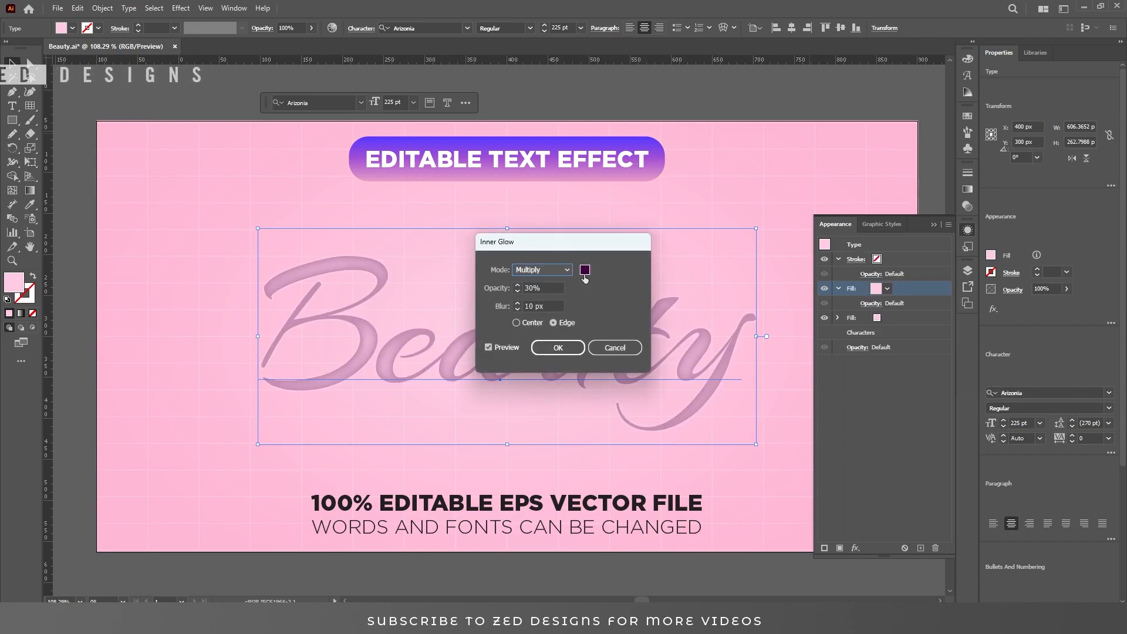
click(585, 271)
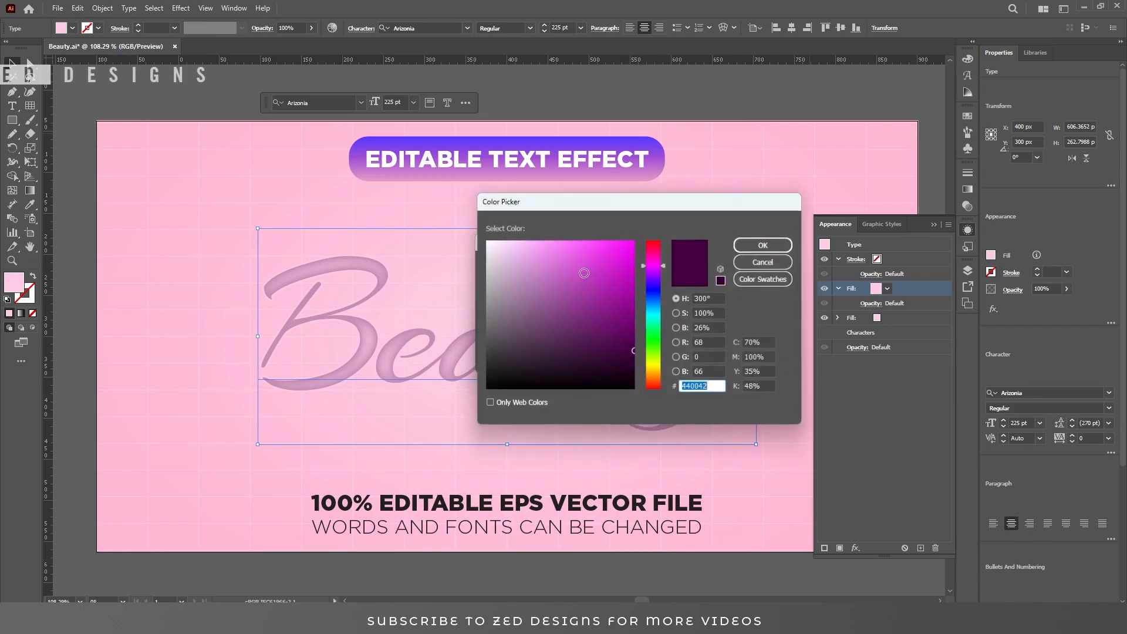
text(ffffff)
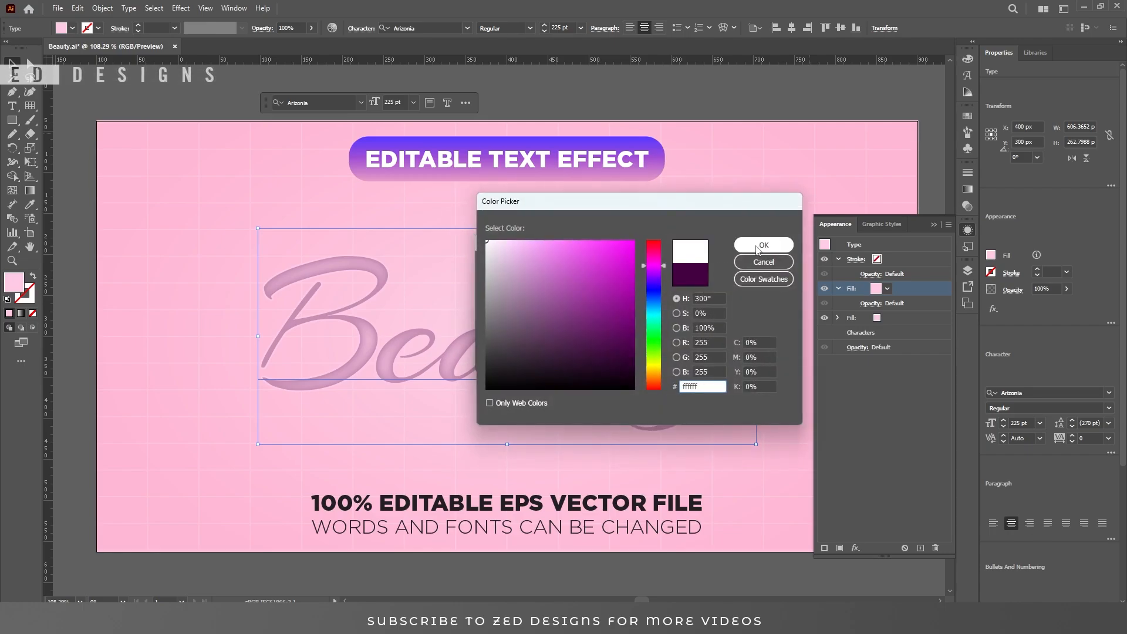
click(763, 247)
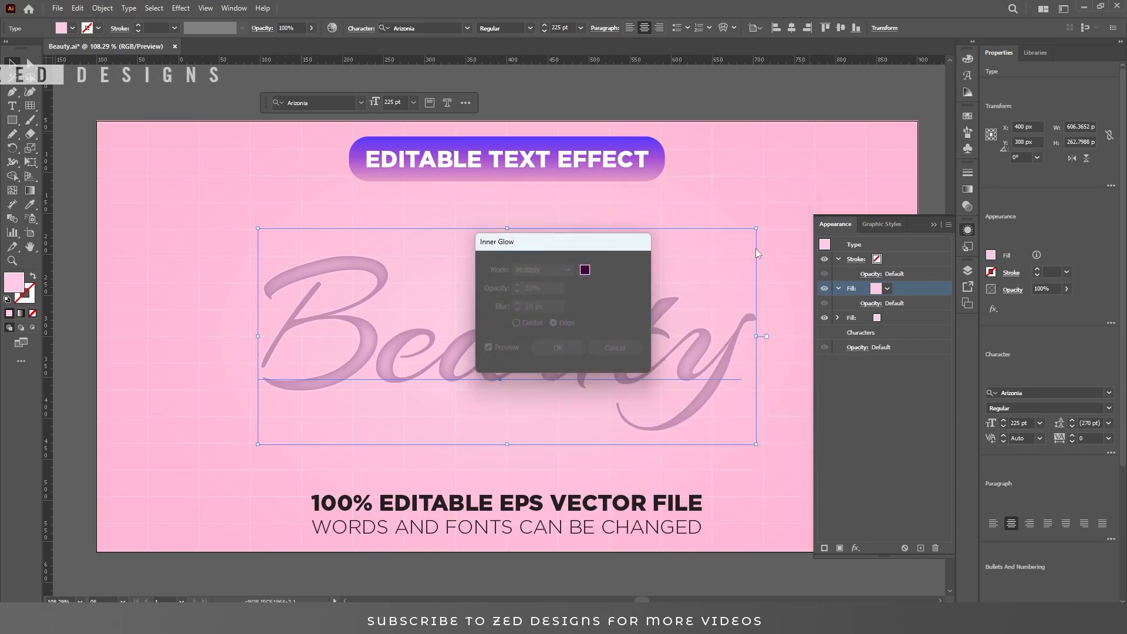
Set the inner glow to Screen mode with 50% opacity and 3 px blur, and apply it
click(559, 270)
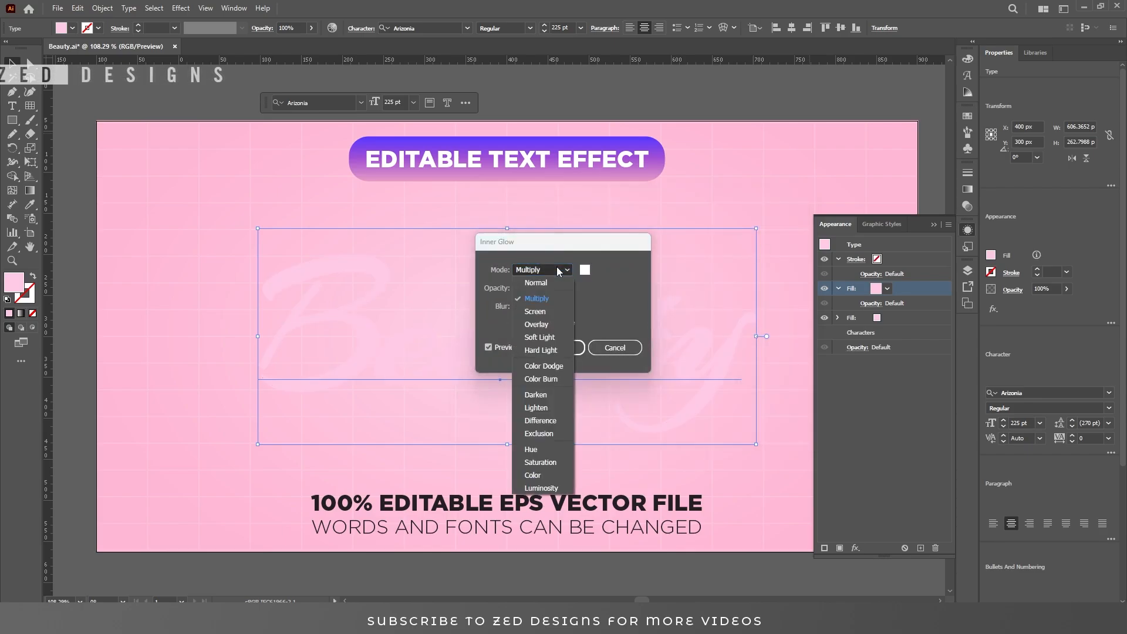
click(536, 312)
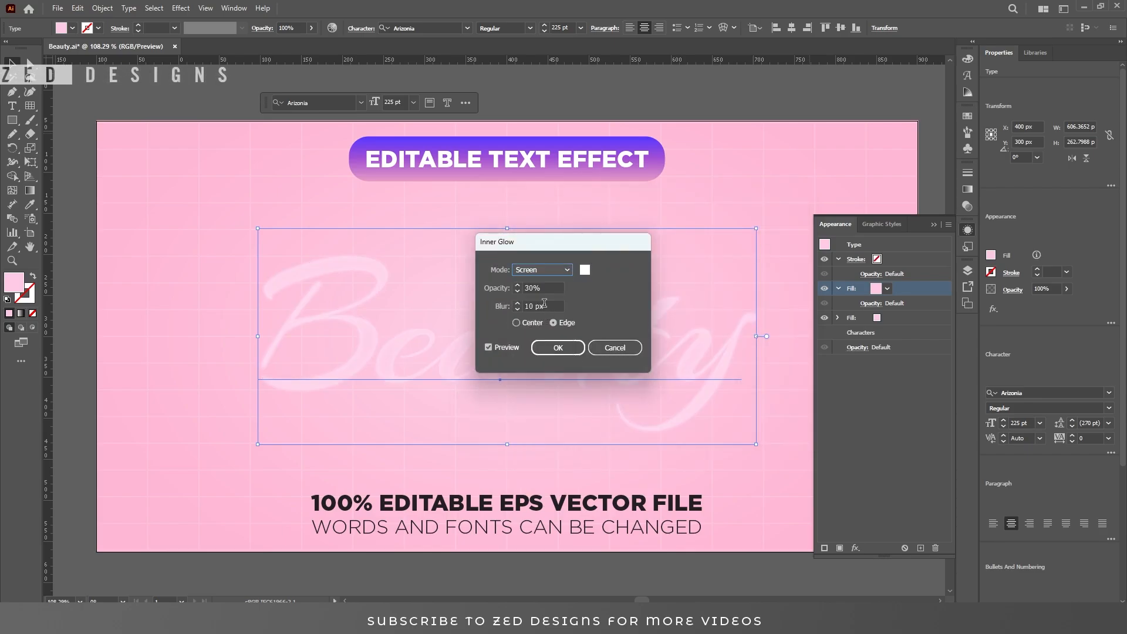
click(555, 287)
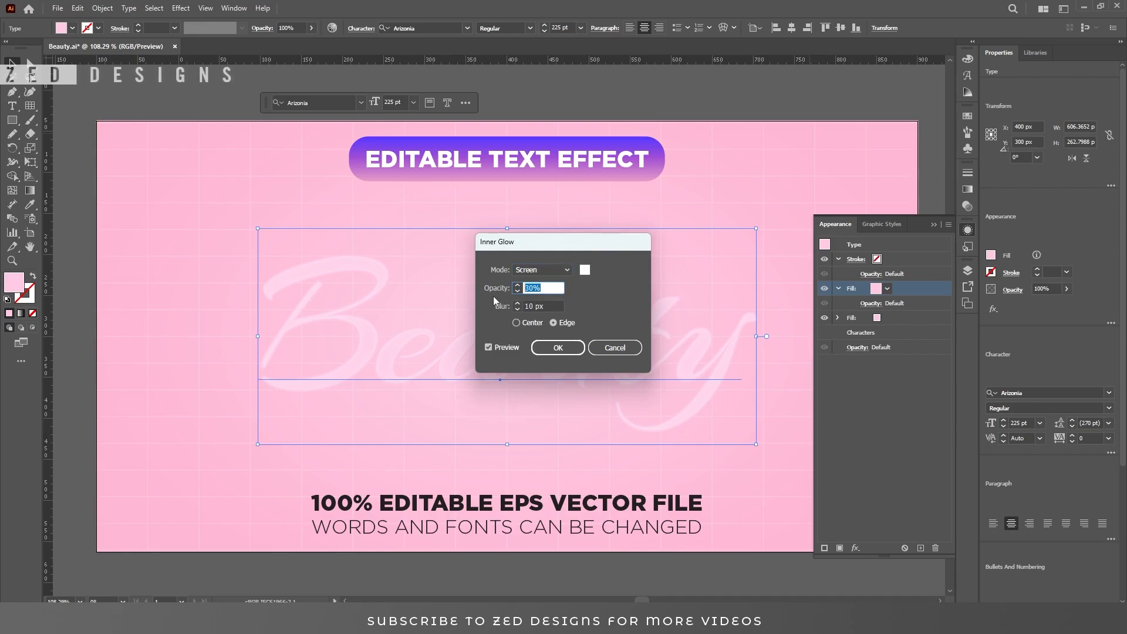
text(50)
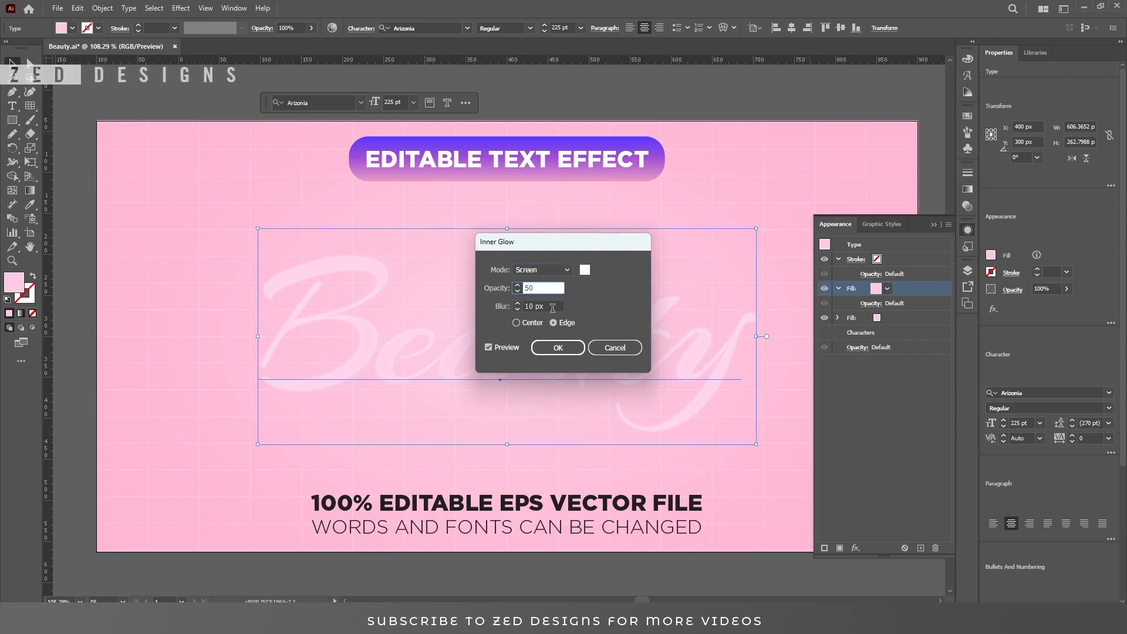
click(554, 306)
text(3)
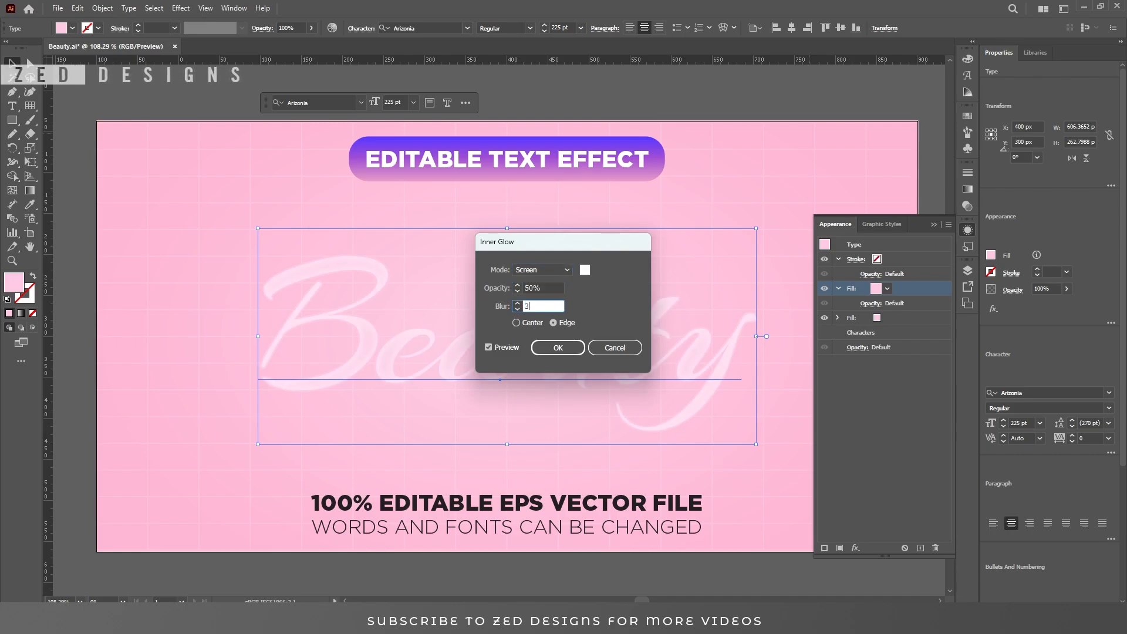
click(553, 287)
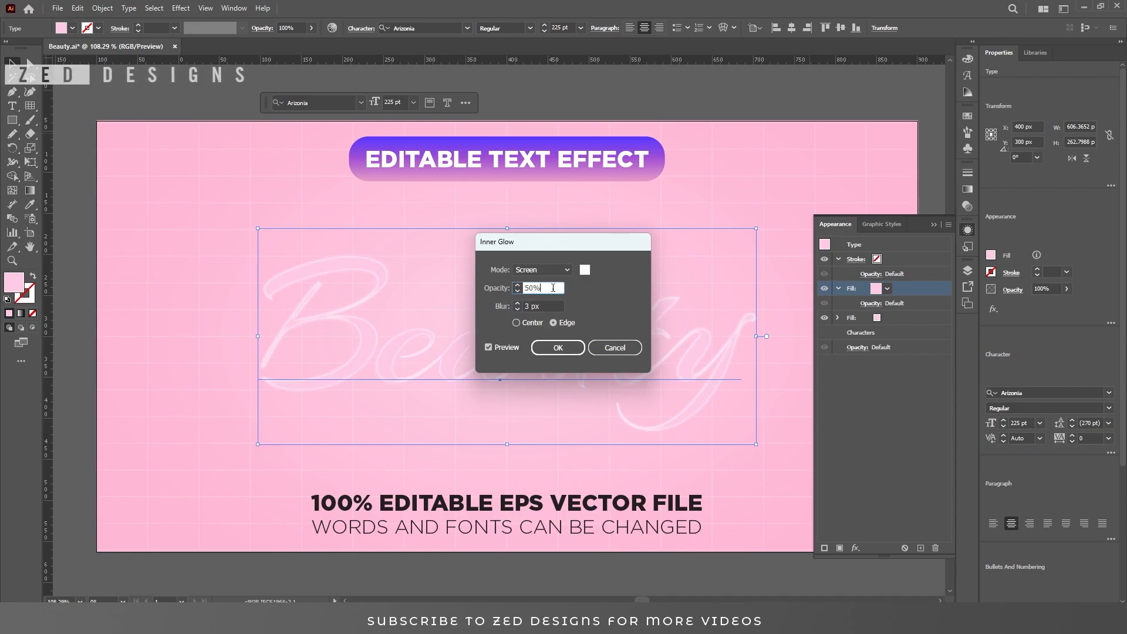
click(557, 348)
Duplicate the text's offset pink fill and recolor the lower copy to E69EC3
click(900, 304)
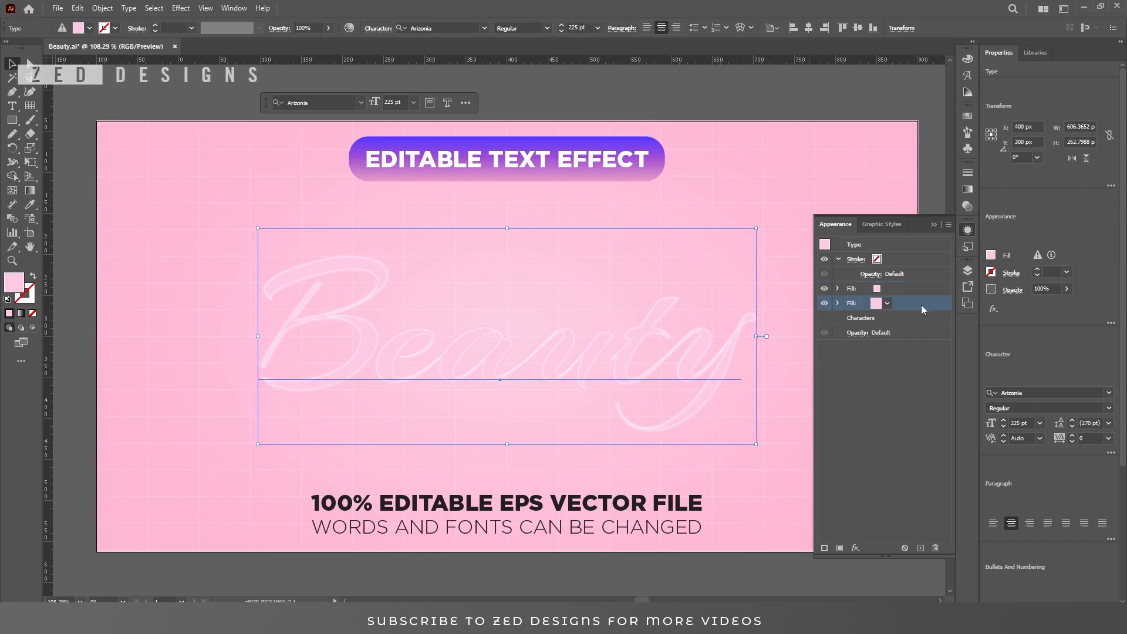
click(920, 548)
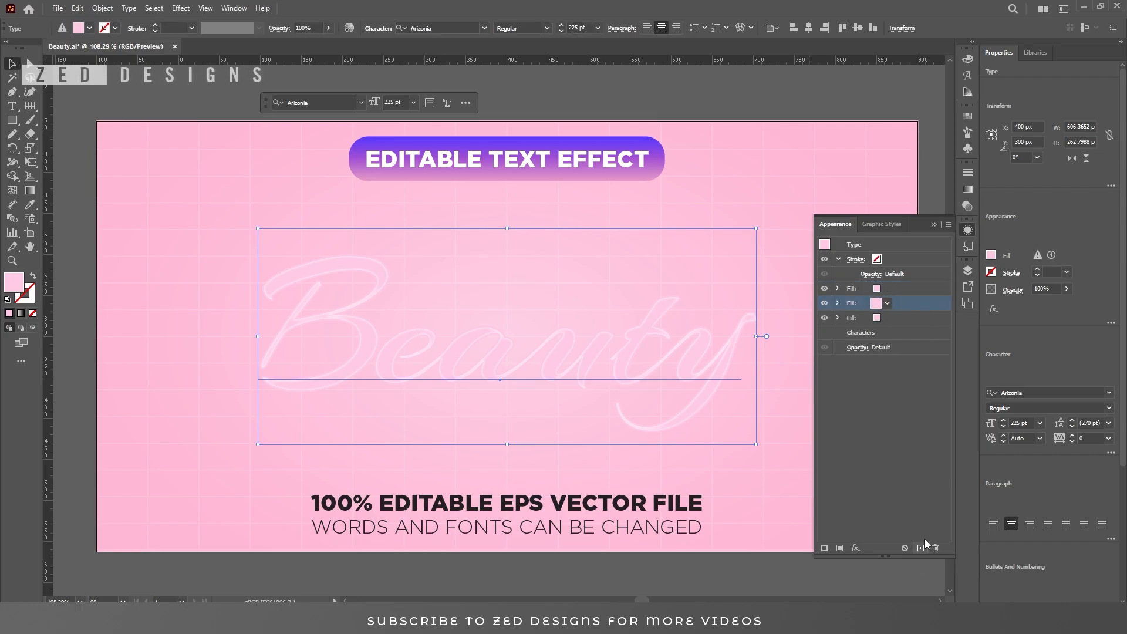
click(897, 319)
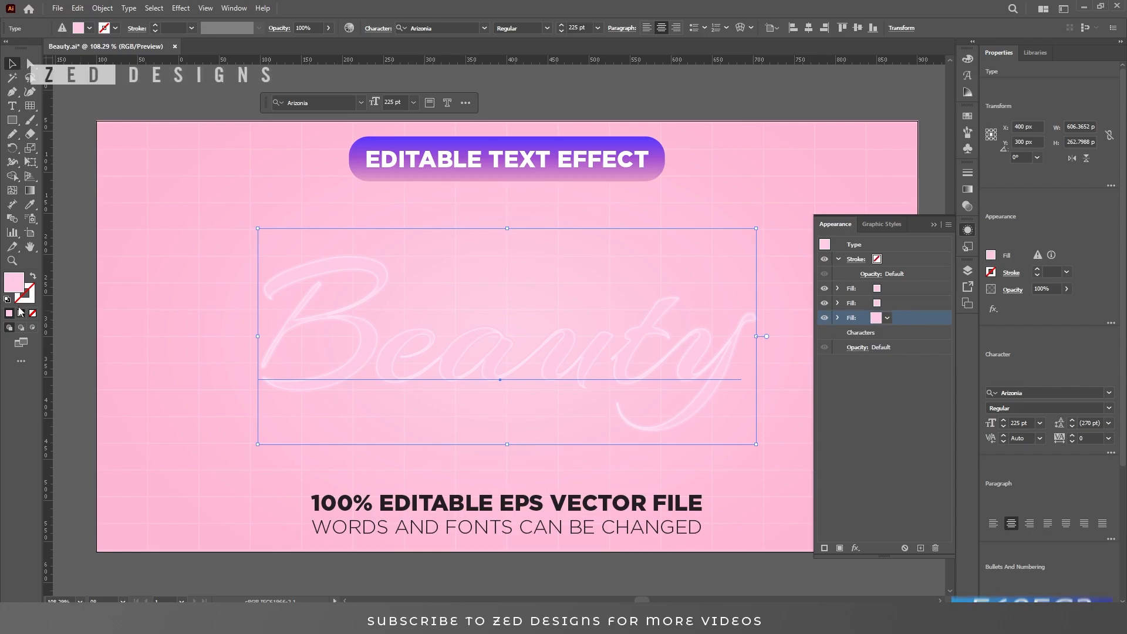
double_click(15, 283)
text(E69EC3)
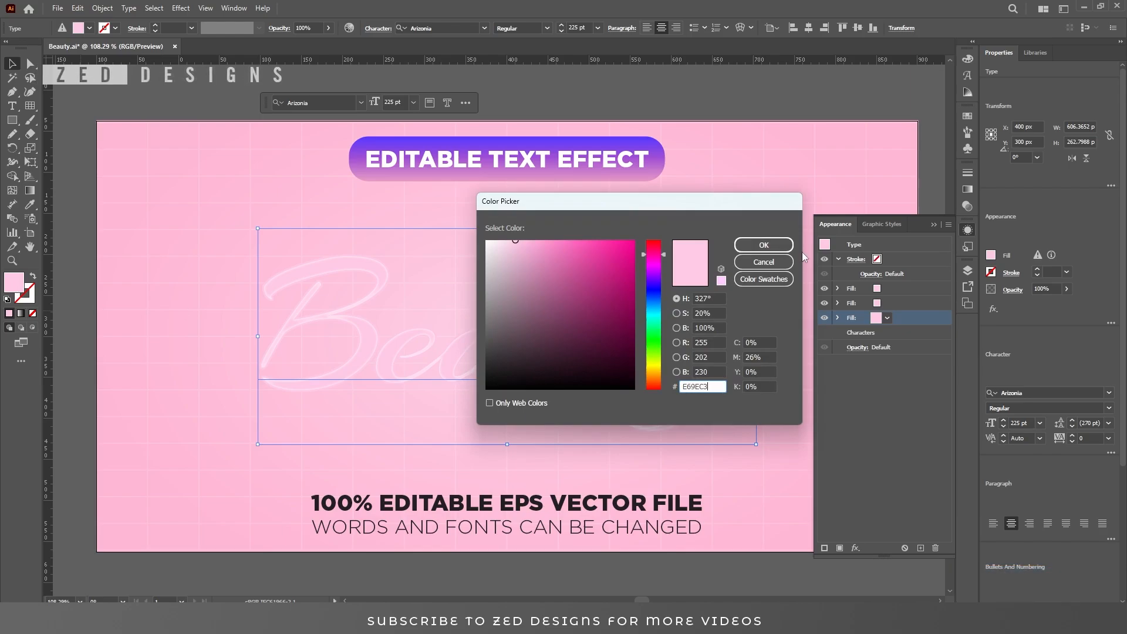
click(786, 244)
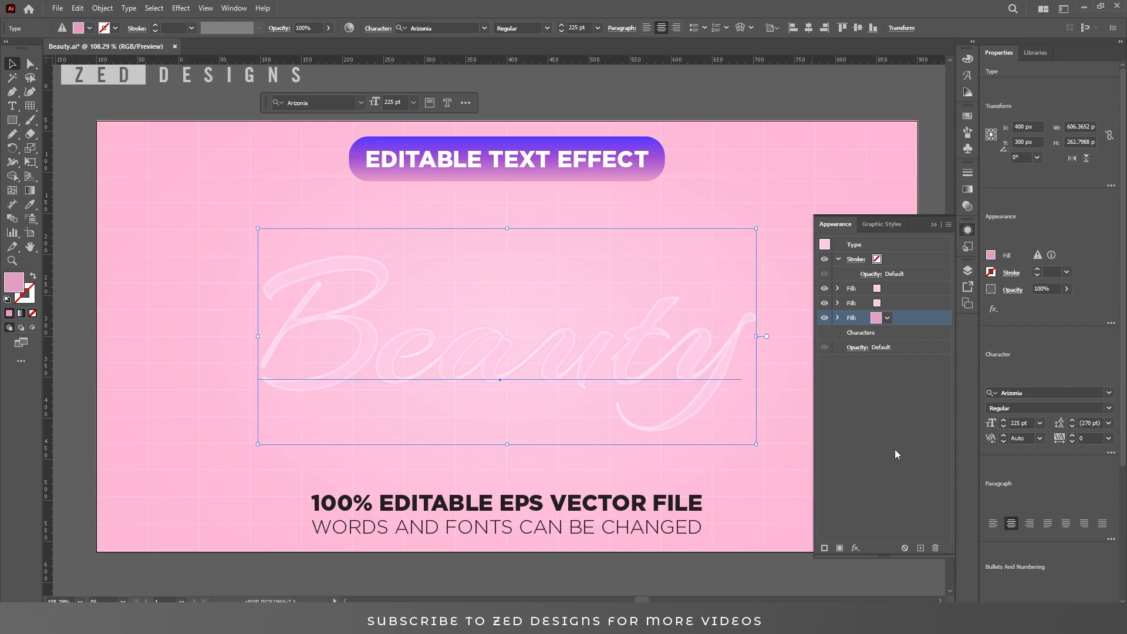
Add a Transform effect to the E69EC3 fill with a 0.5 px vertical move and 15 copies
click(860, 547)
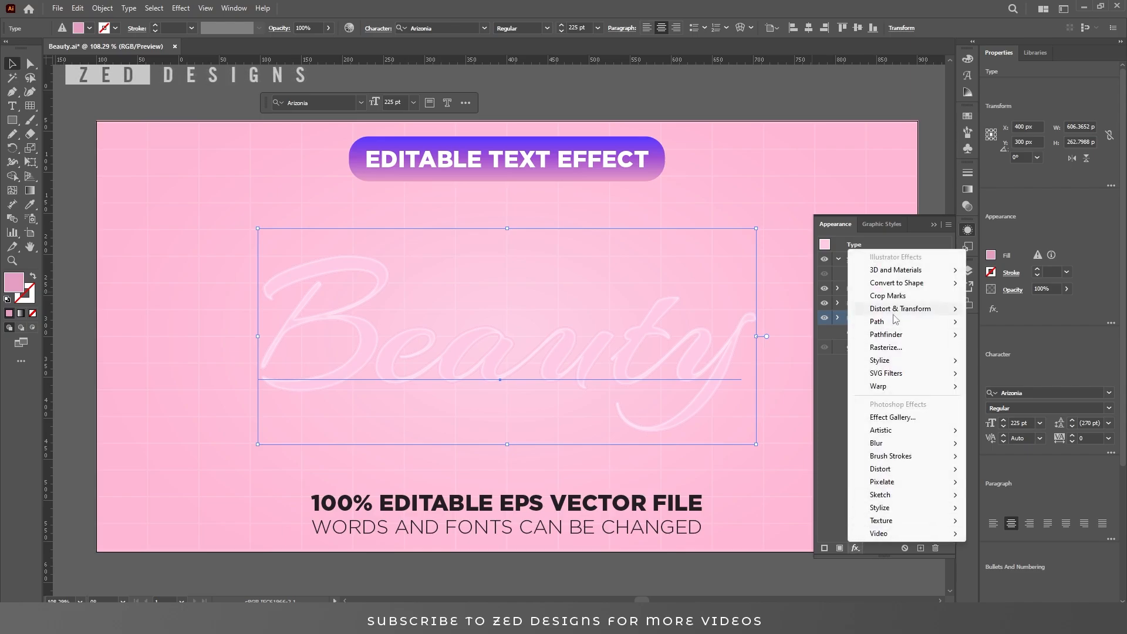
mouse_move(897, 315)
click(991, 347)
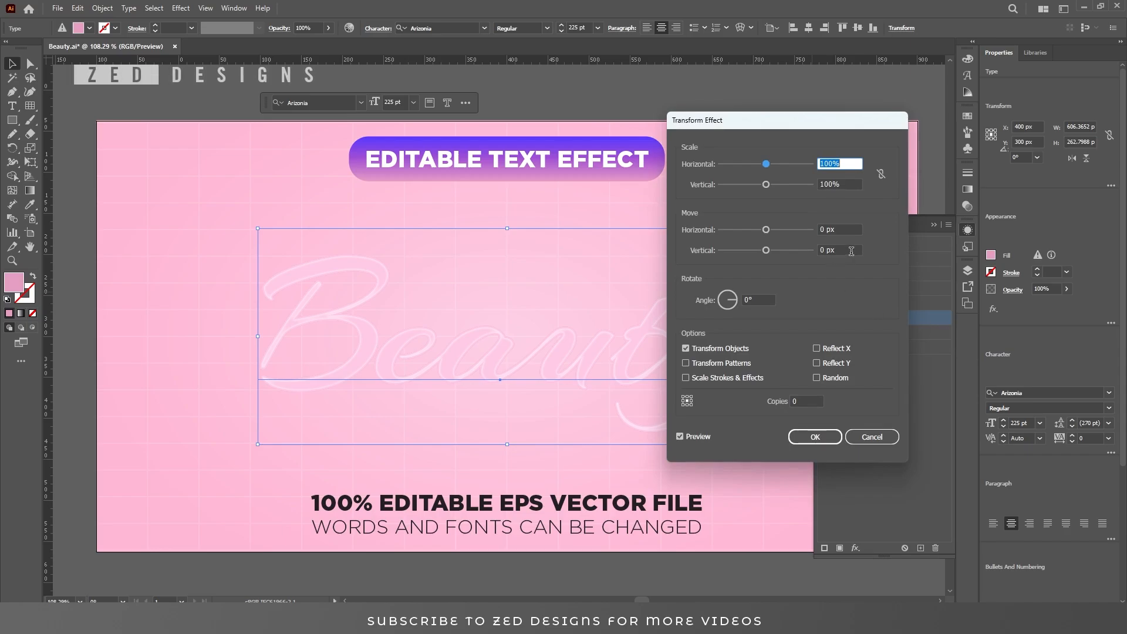
triple_click(851, 250)
text(0.5)
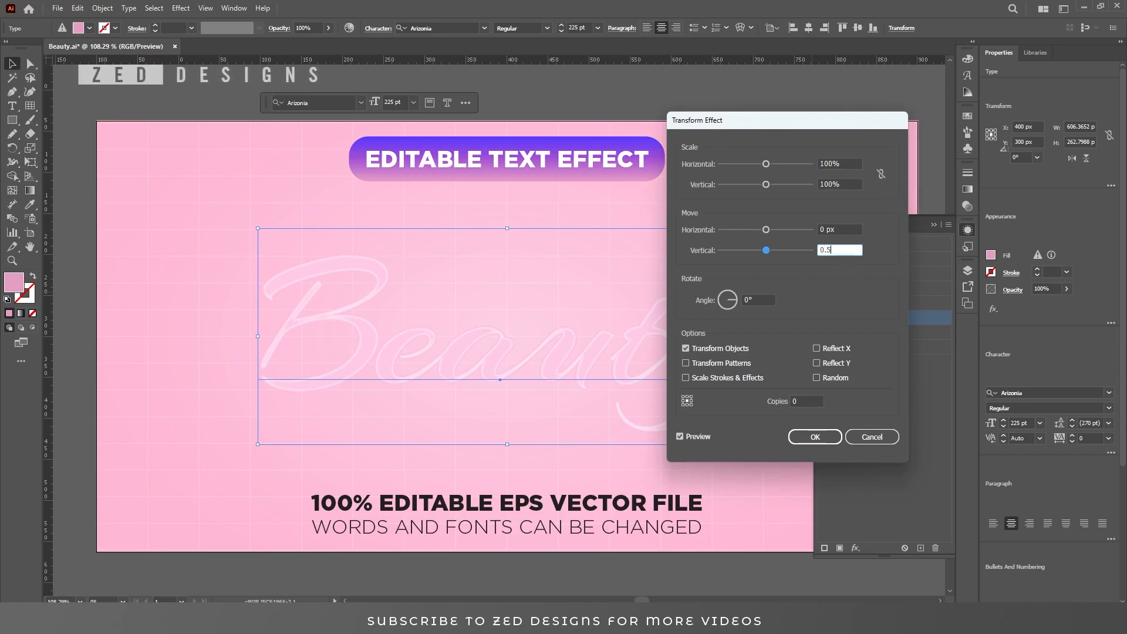
key(Tab)
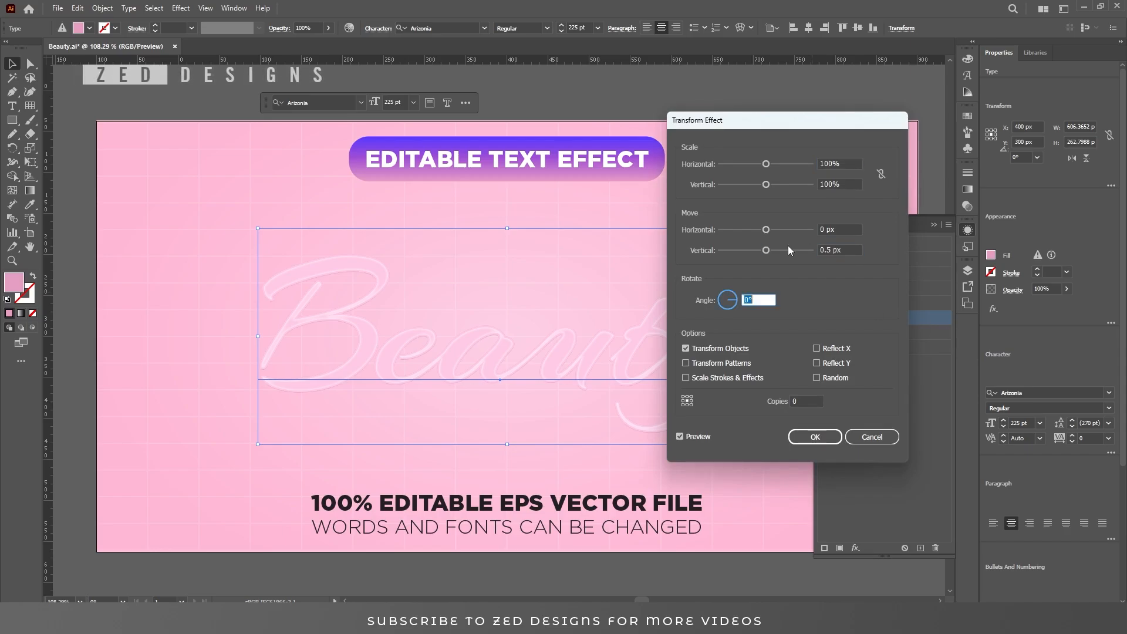
click(801, 401)
text(15)
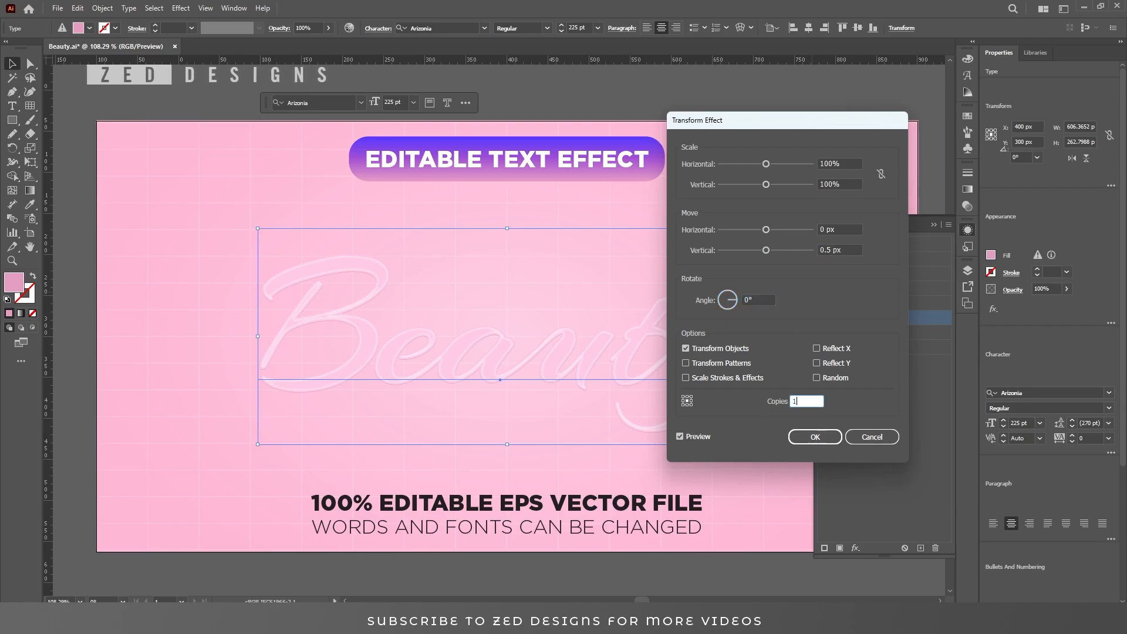
click(819, 435)
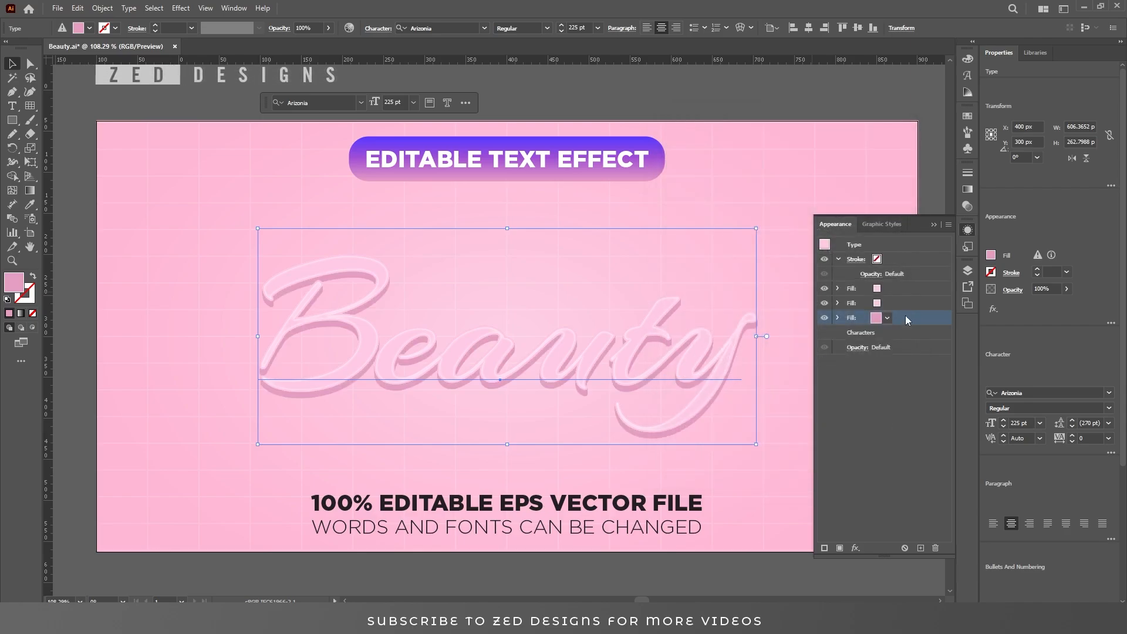
Duplicate the offset light pink fill and move the copy beneath the E69EC3 fill
click(893, 299)
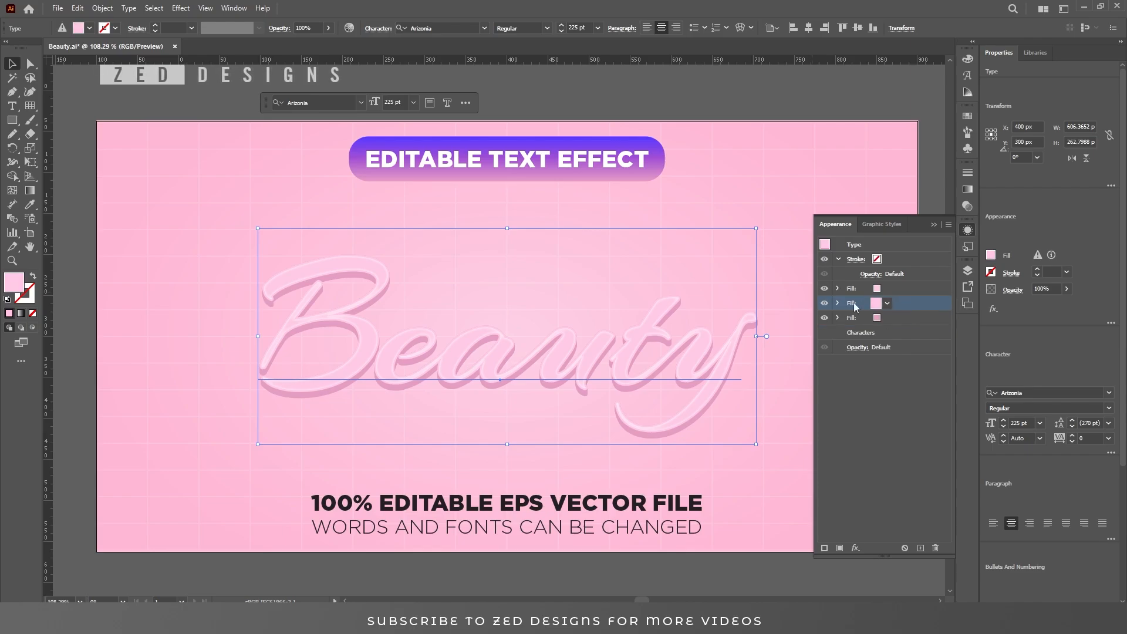
click(920, 548)
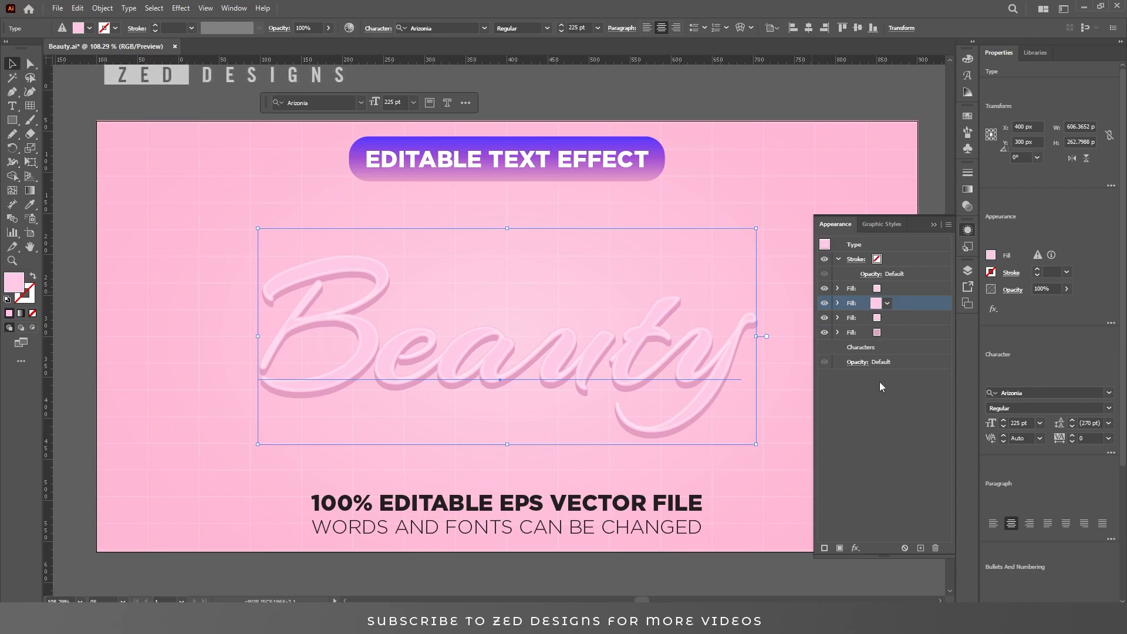
click(894, 323)
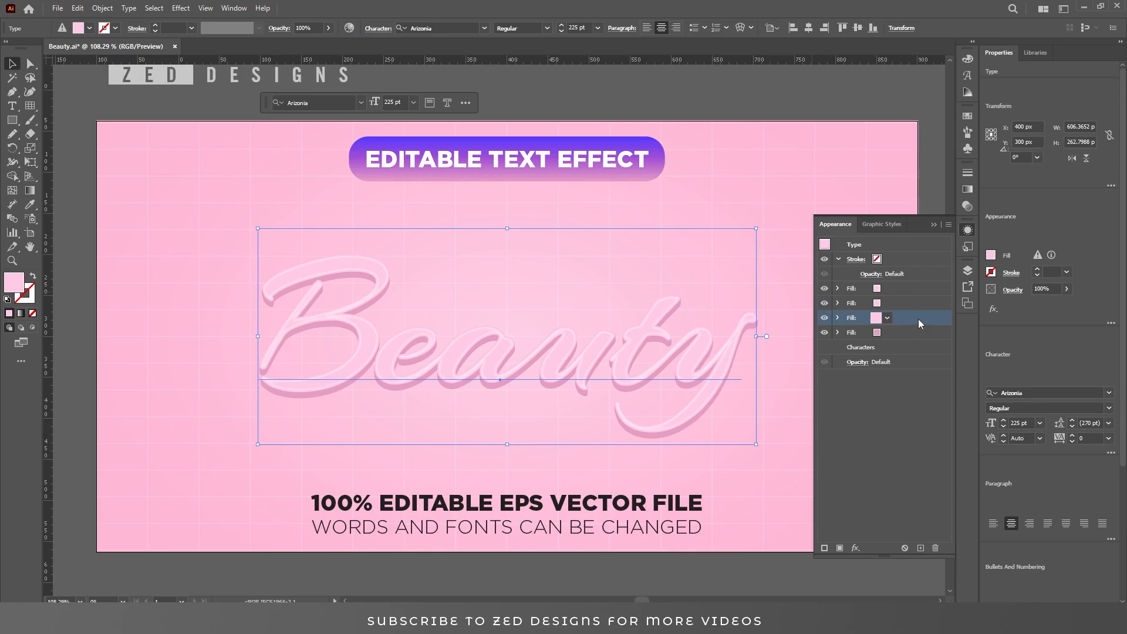
drag(918, 319, 909, 342)
click(911, 333)
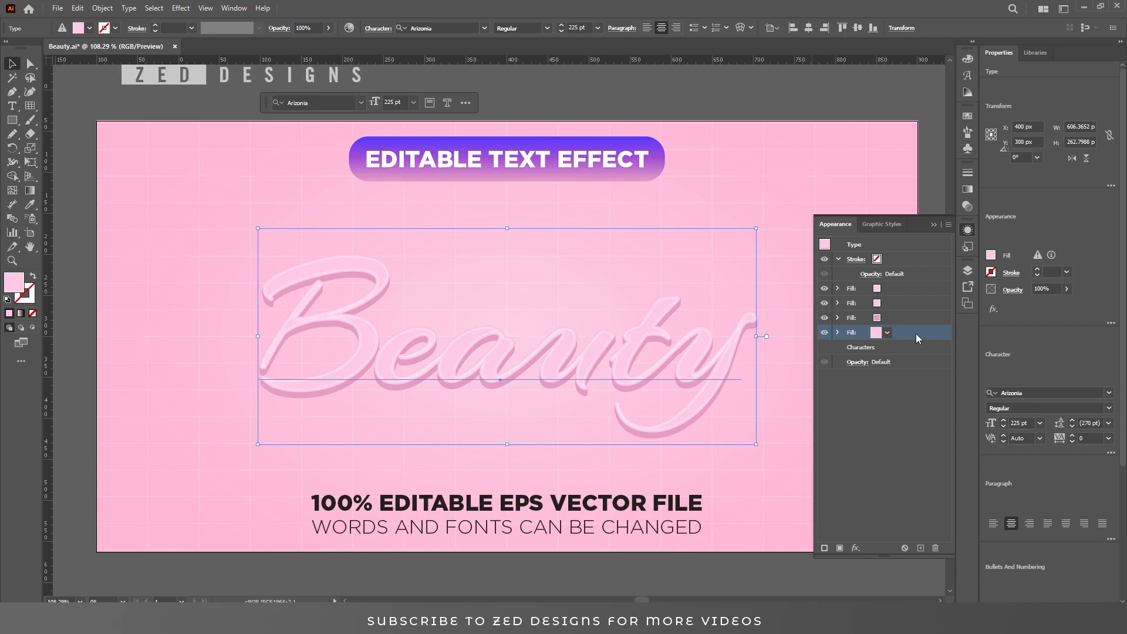
Recolor the bottommost fill of the text to E54C8F
double_click(14, 283)
text(E54C8)
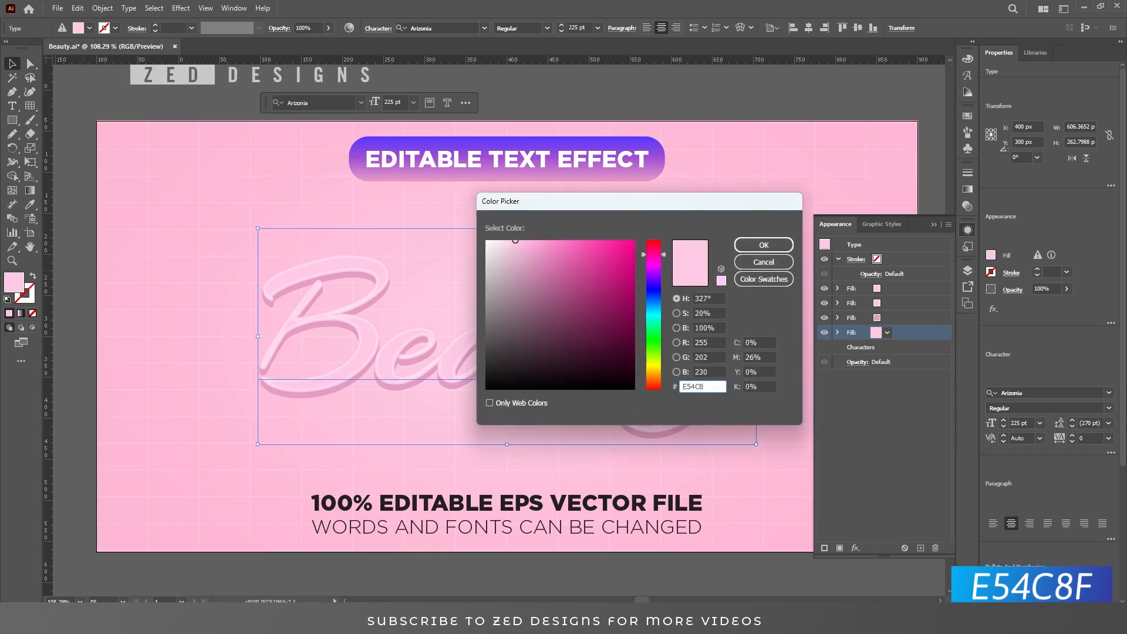
text(F)
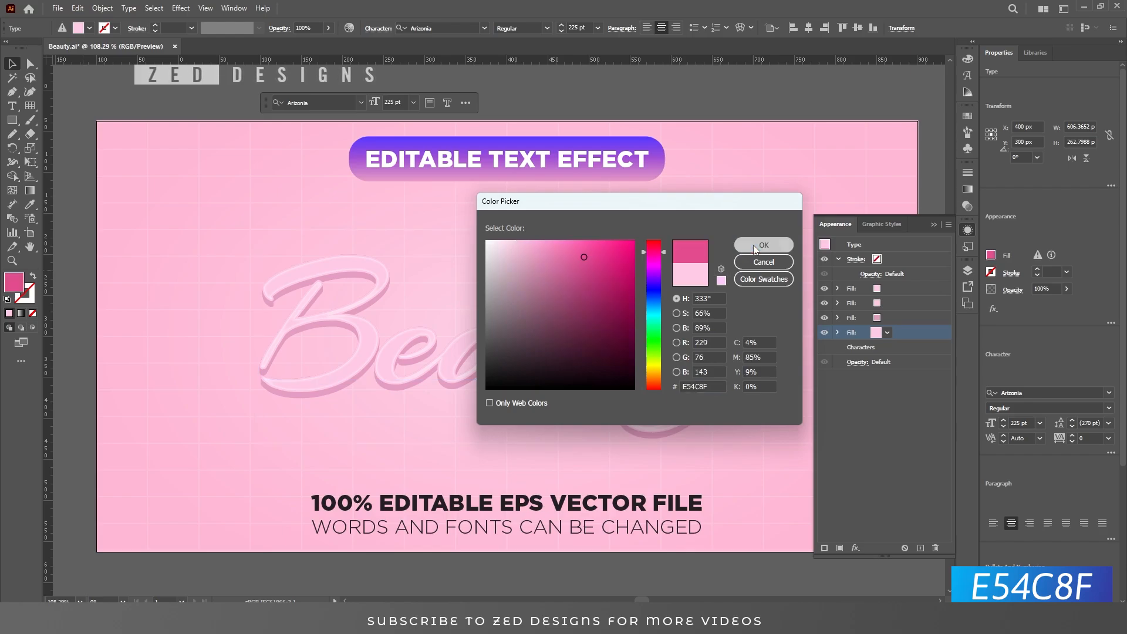
click(761, 245)
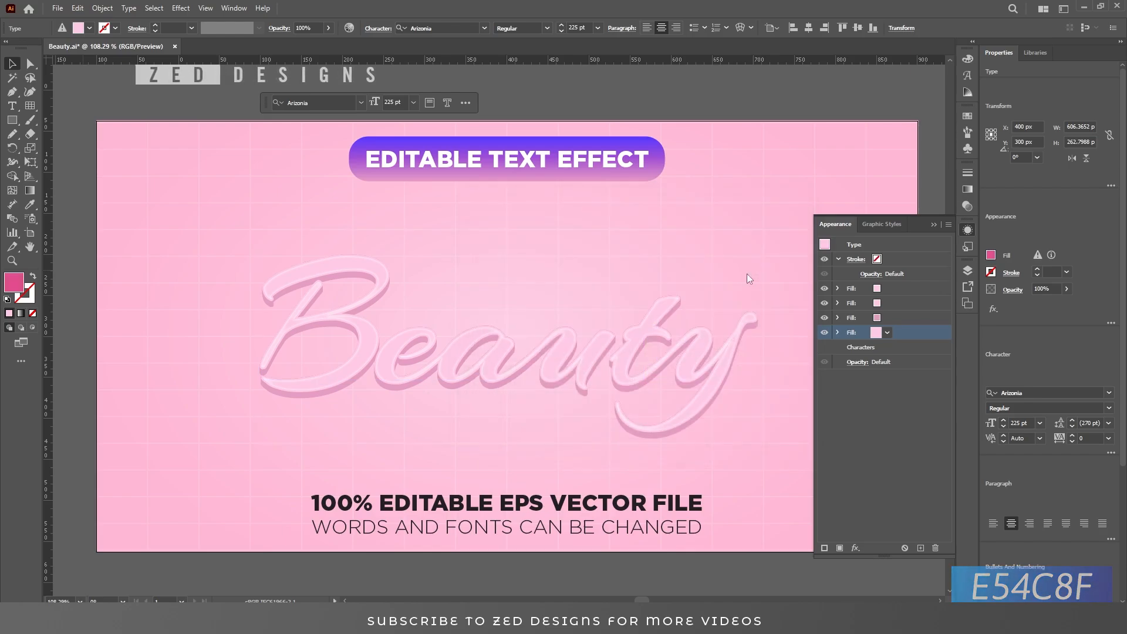
Increase the Offset Path distance of the E54C8F fill to make a wide outline around the letters, keeping Round joins
click(839, 332)
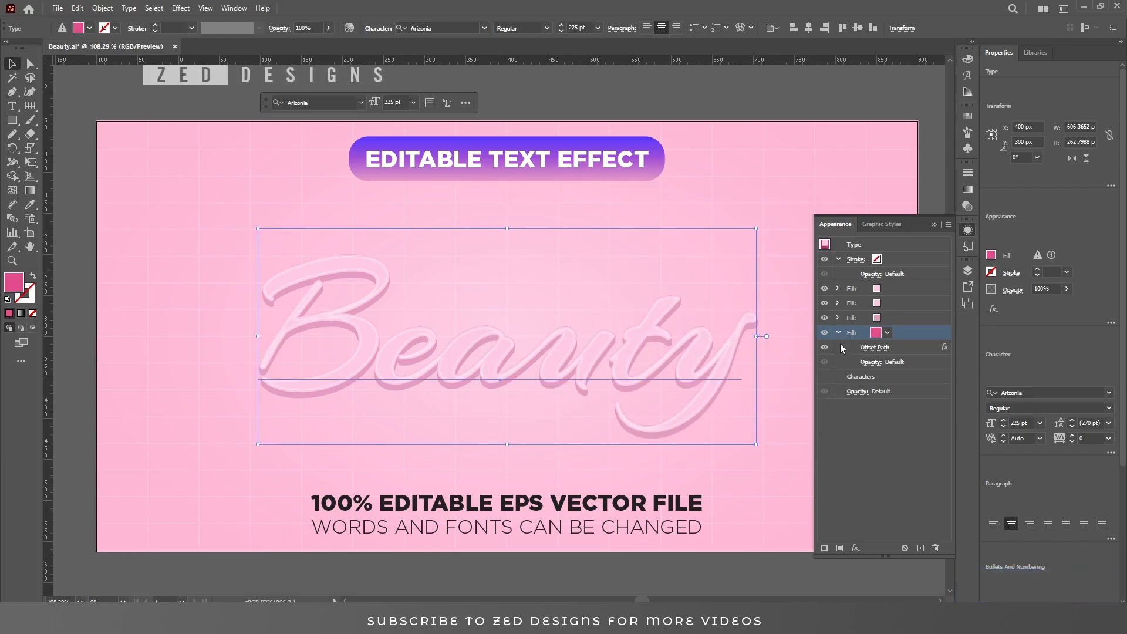
click(875, 349)
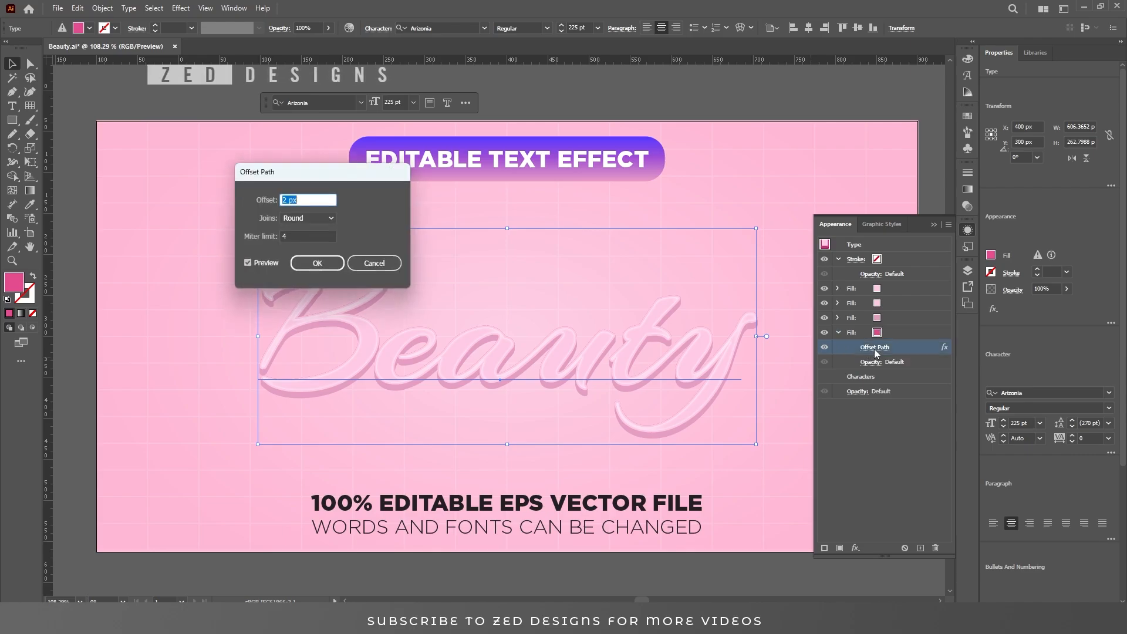
click(303, 200)
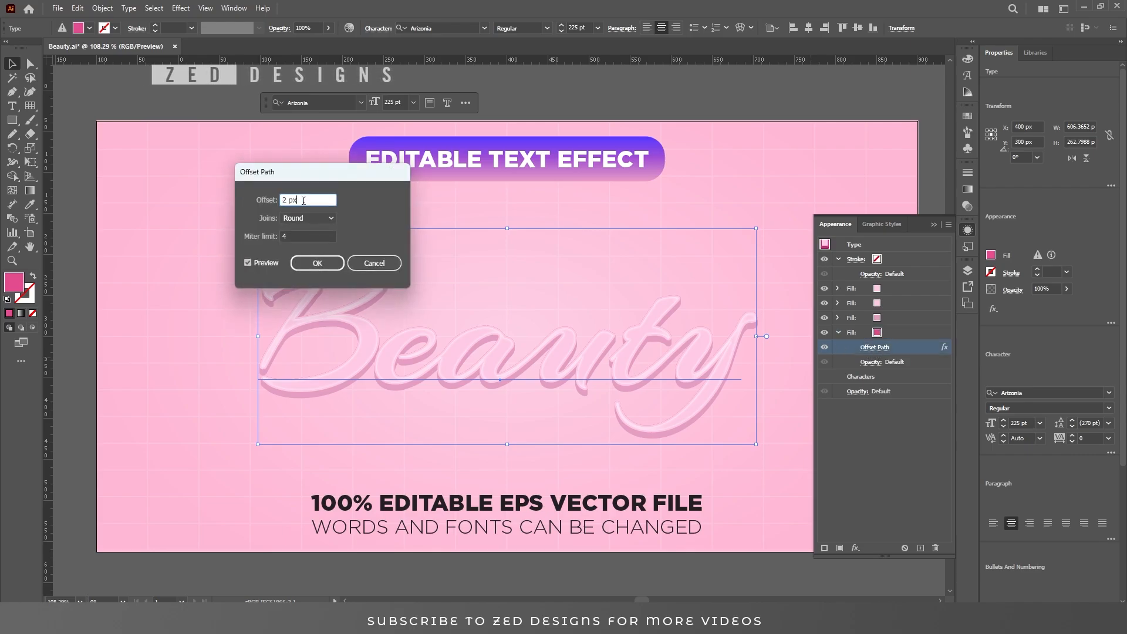
click(317, 263)
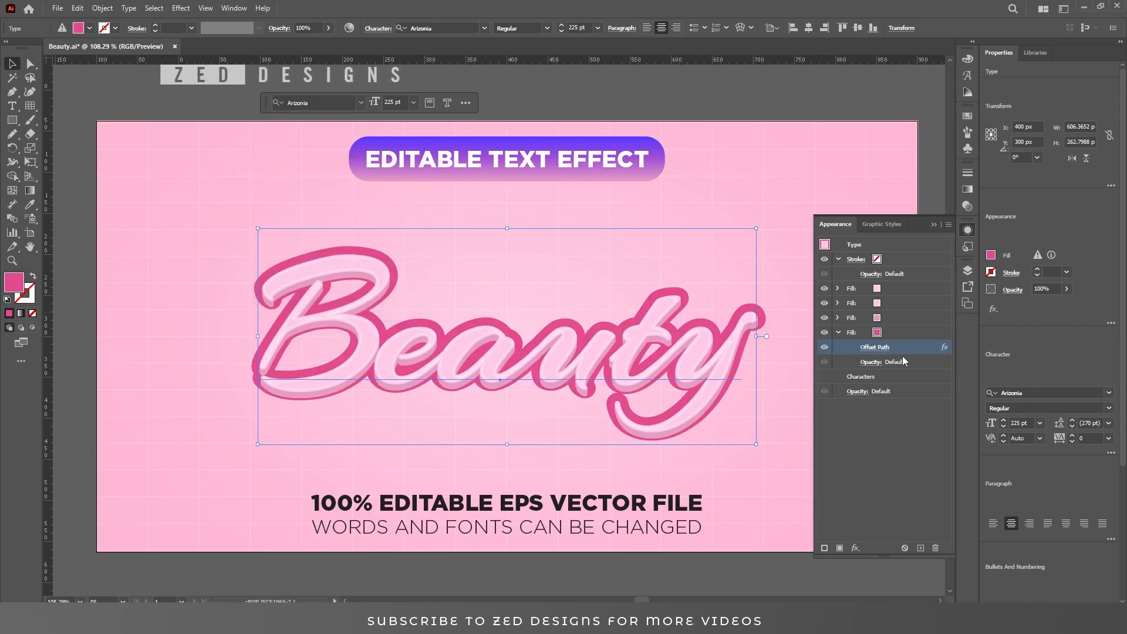
Add a Transform effect to the E54C8F fill with a 12 px vertical move and 0 copies
click(902, 333)
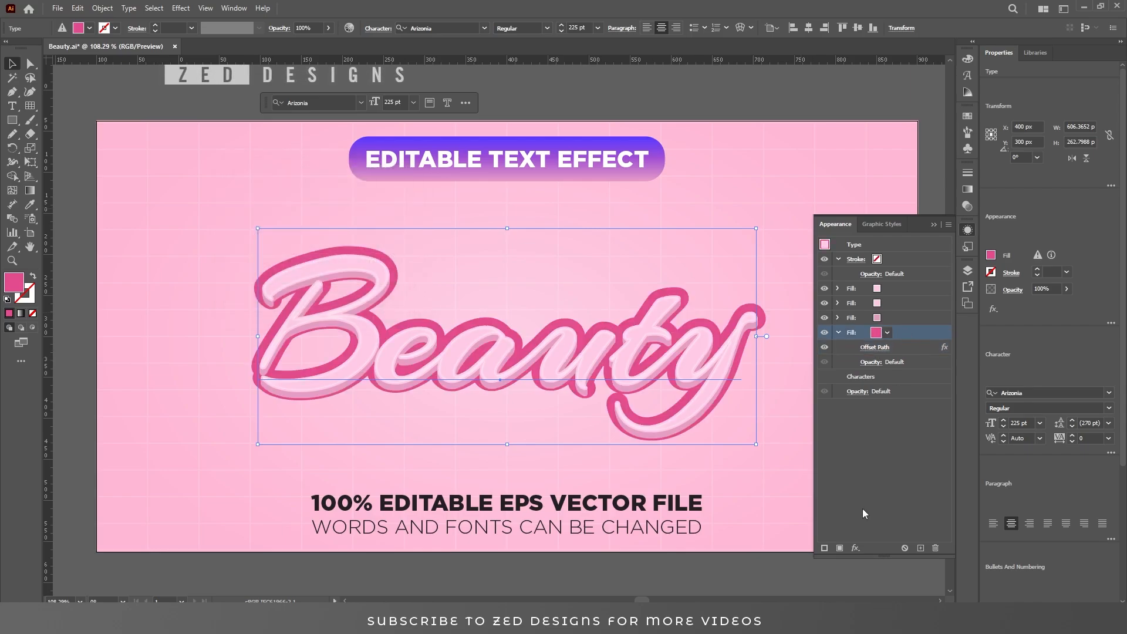
click(856, 548)
mouse_move(905, 311)
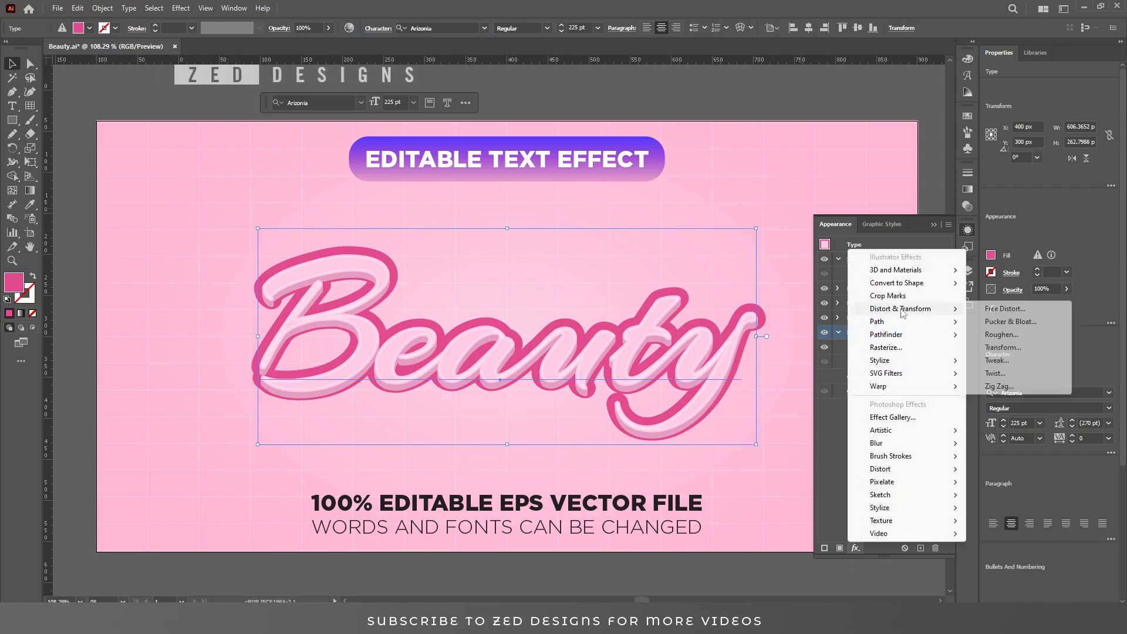
click(1001, 347)
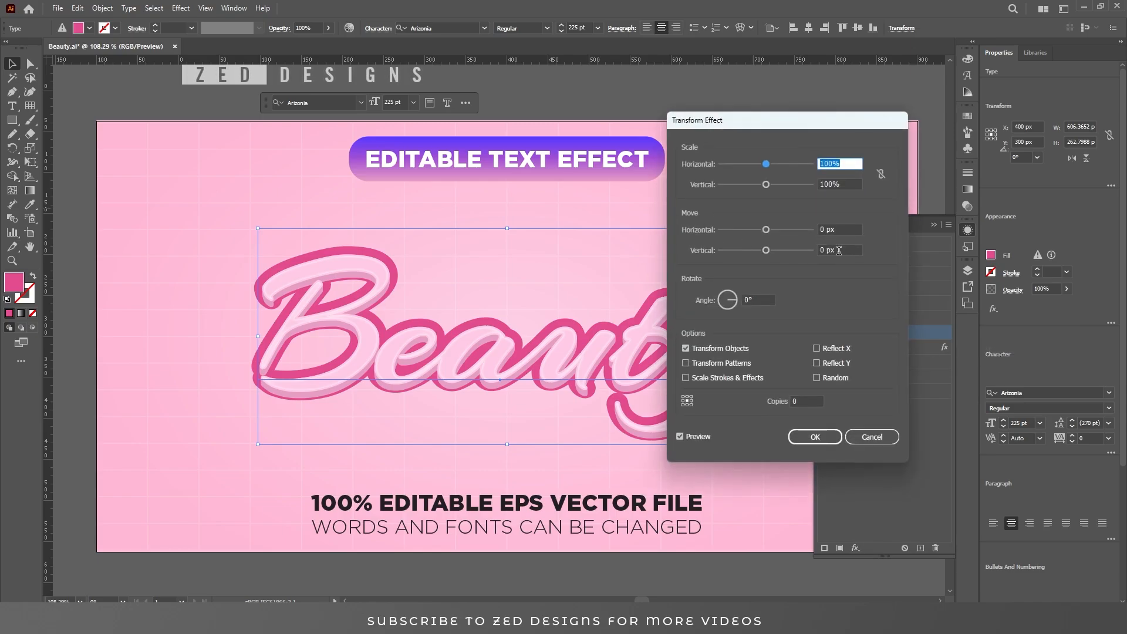
click(839, 250)
text(12)
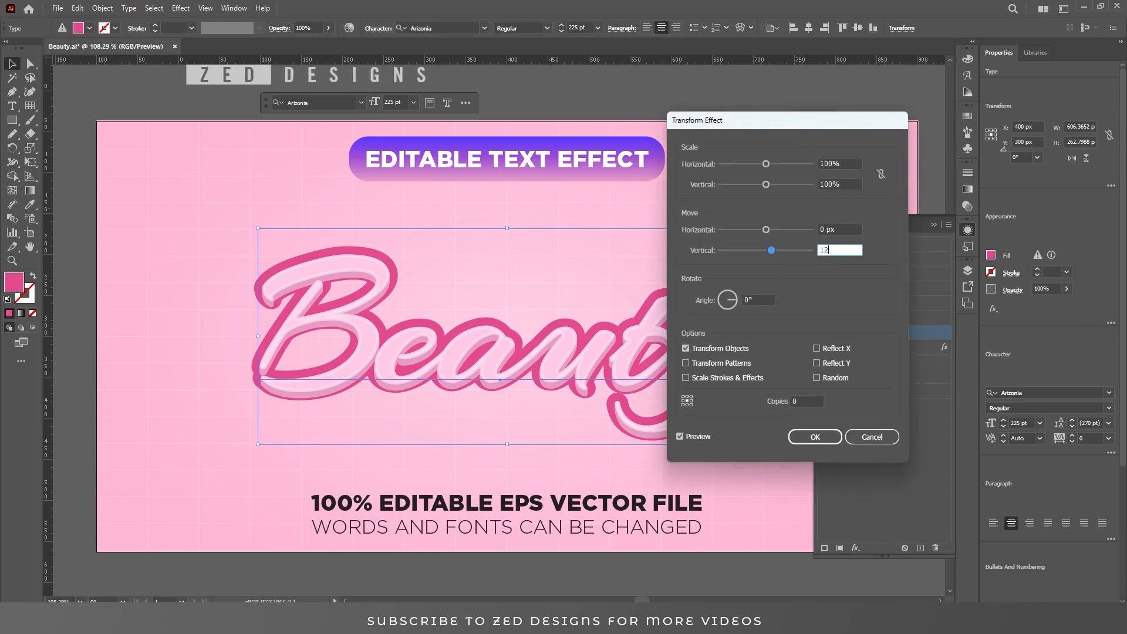
click(760, 297)
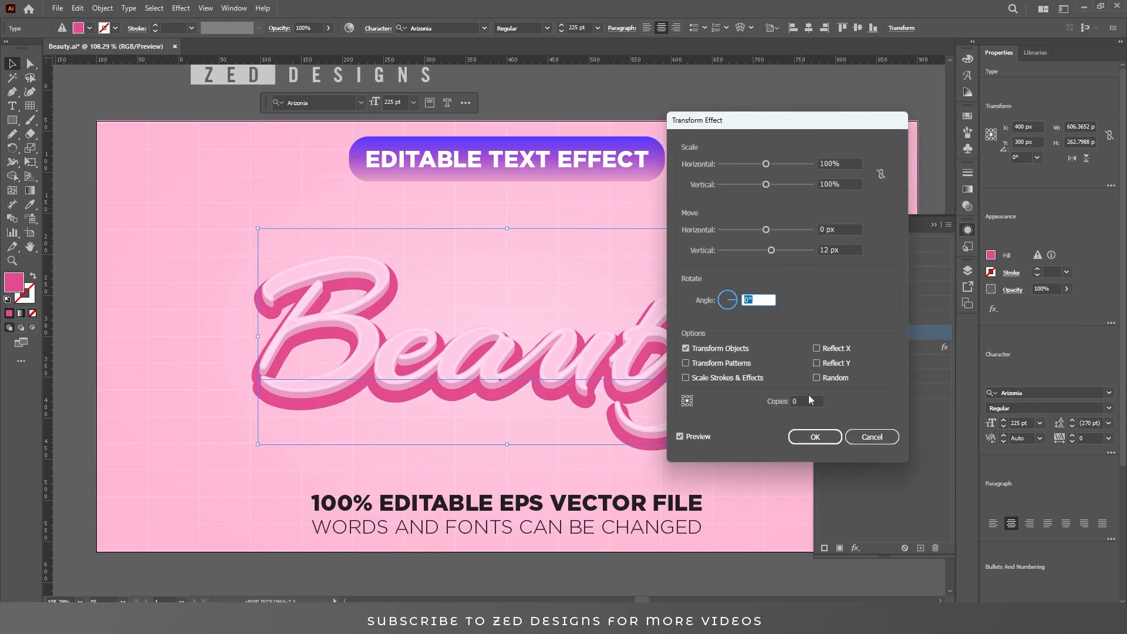
click(817, 442)
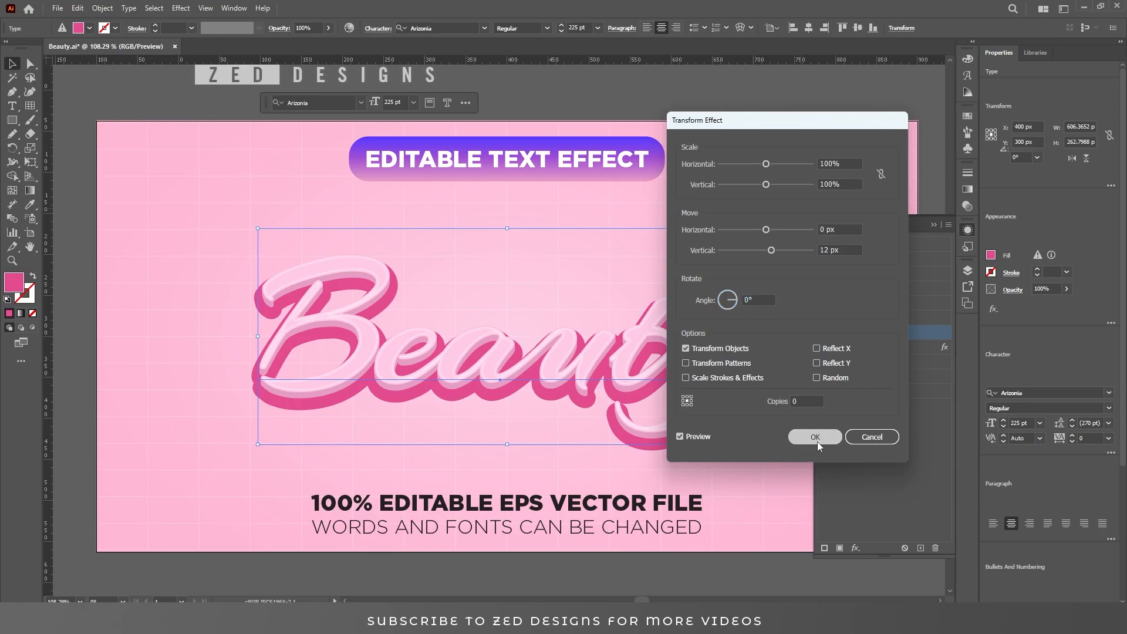
click(839, 333)
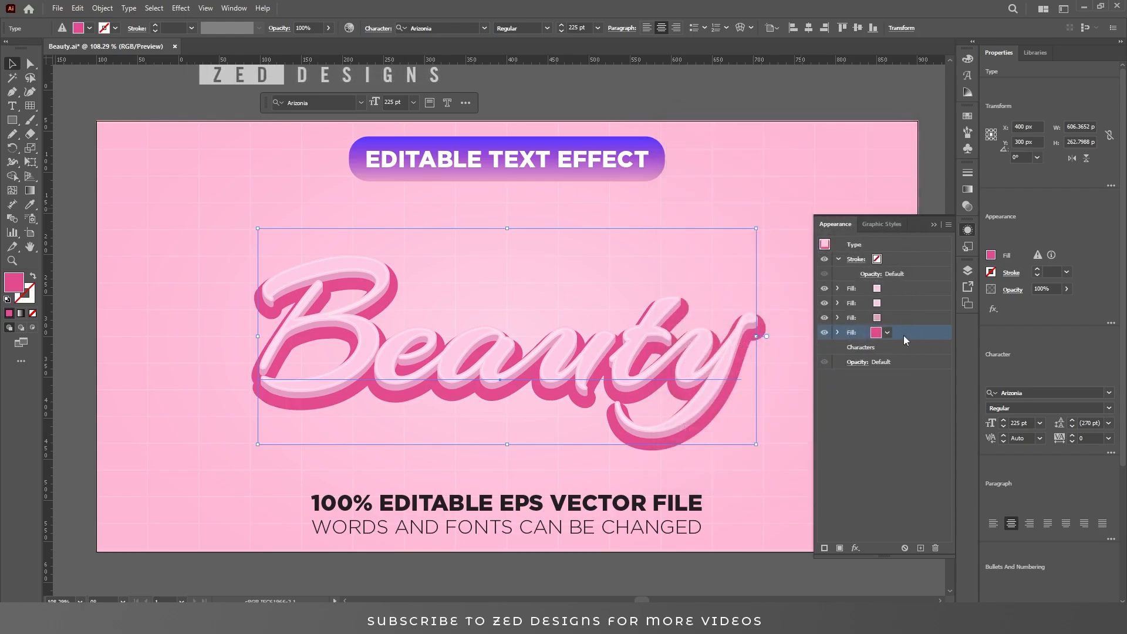
Duplicate the E54C8F fill and recolor the lower copy to B20E6F
click(920, 548)
click(891, 346)
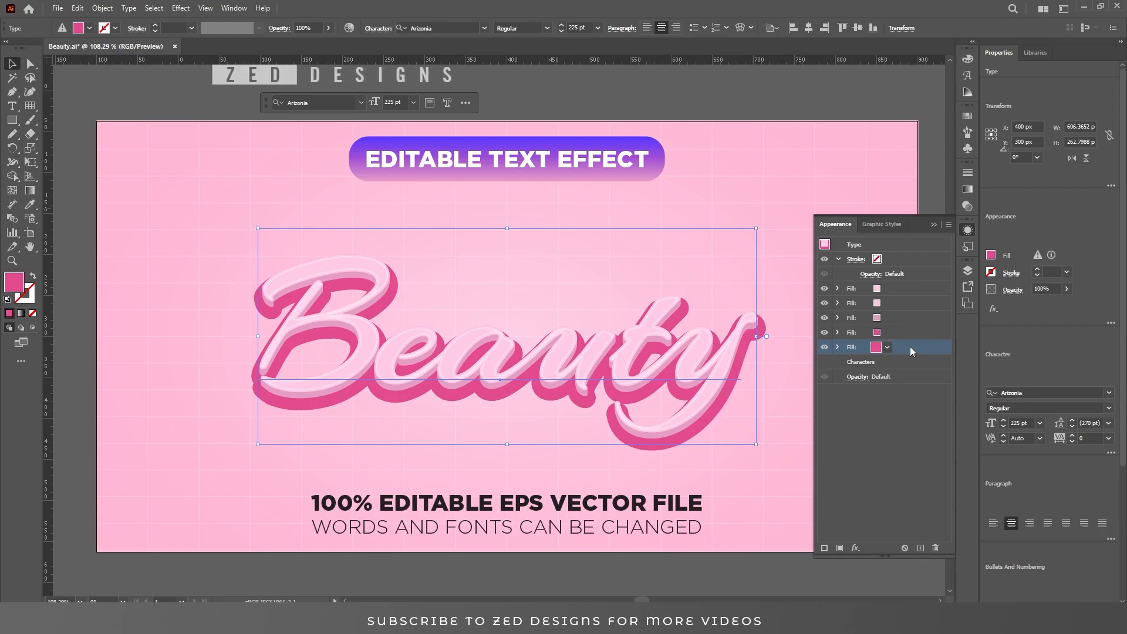
double_click(14, 282)
click(715, 386)
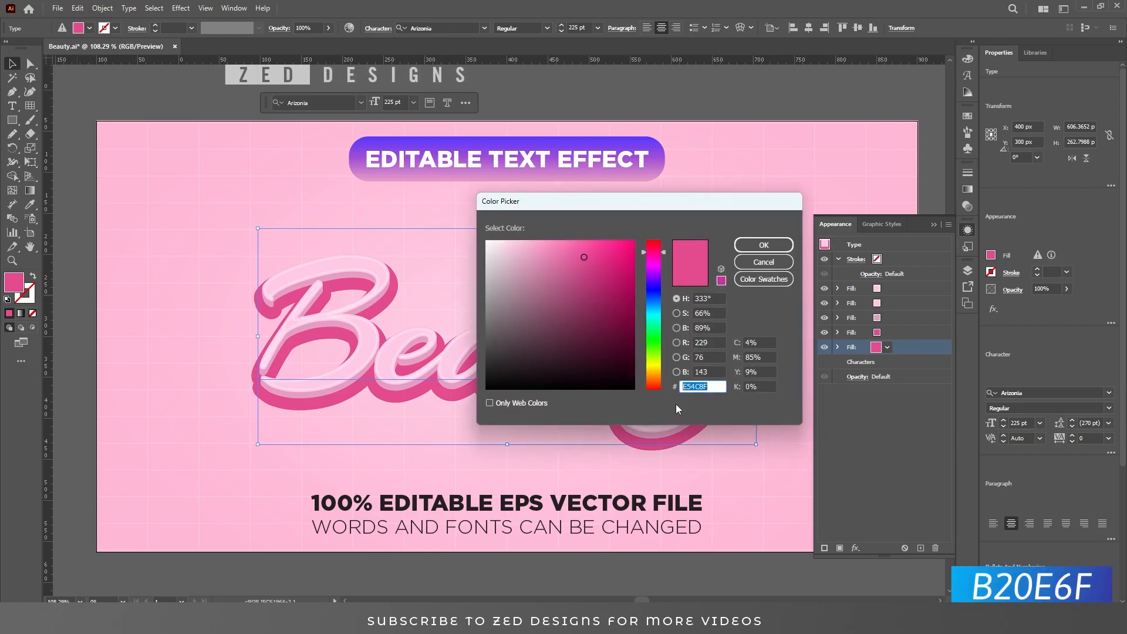
text(B20)
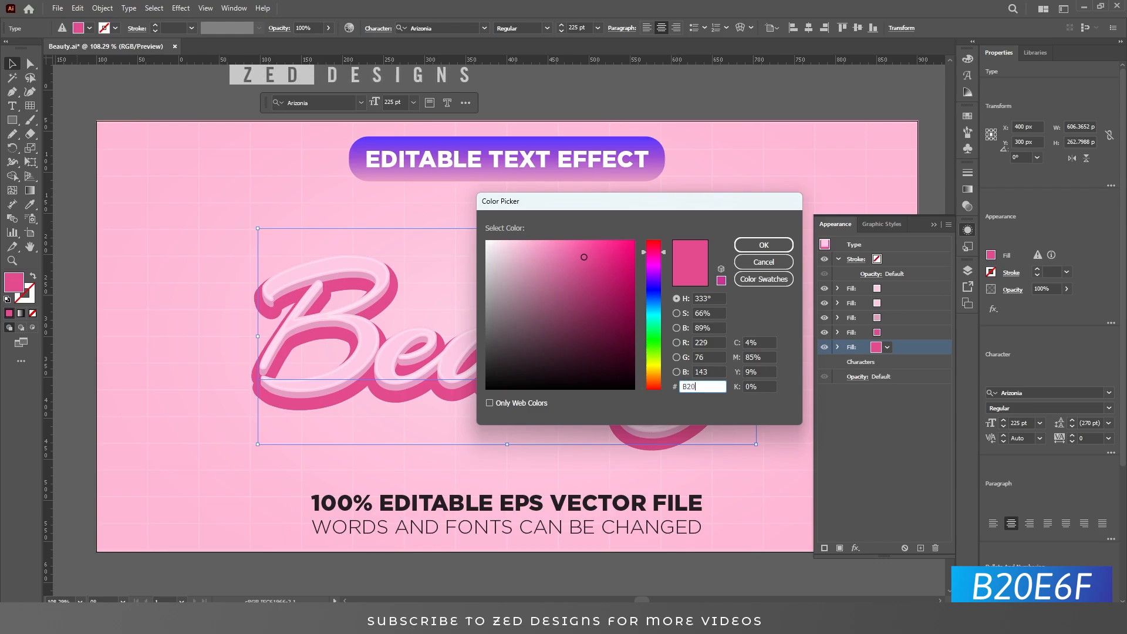
text(E6F)
key(Tab)
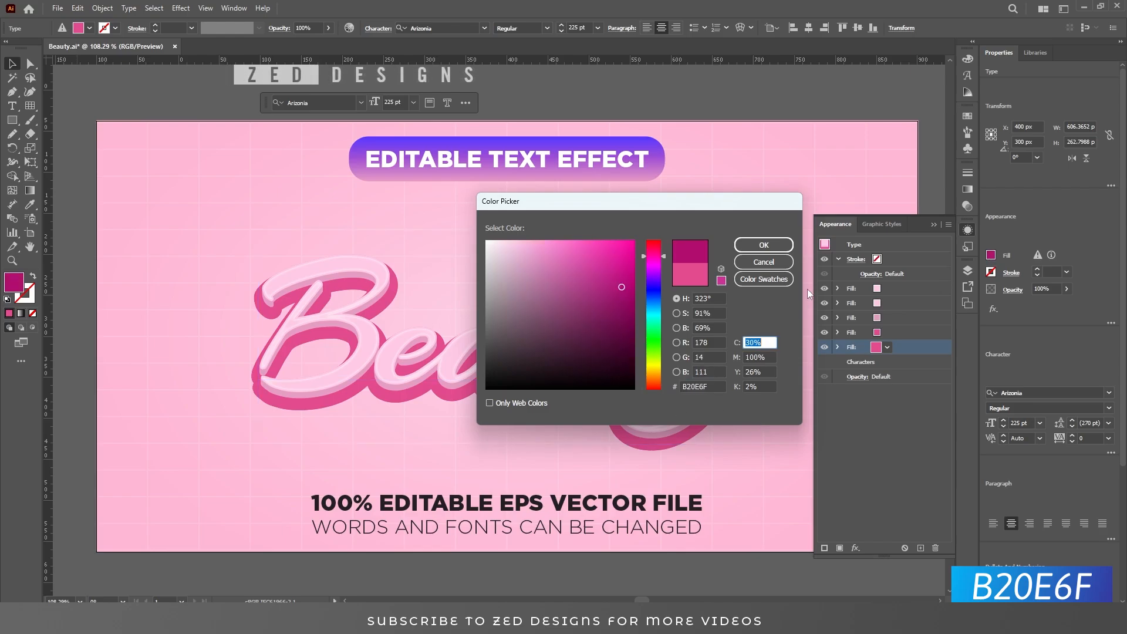
click(764, 246)
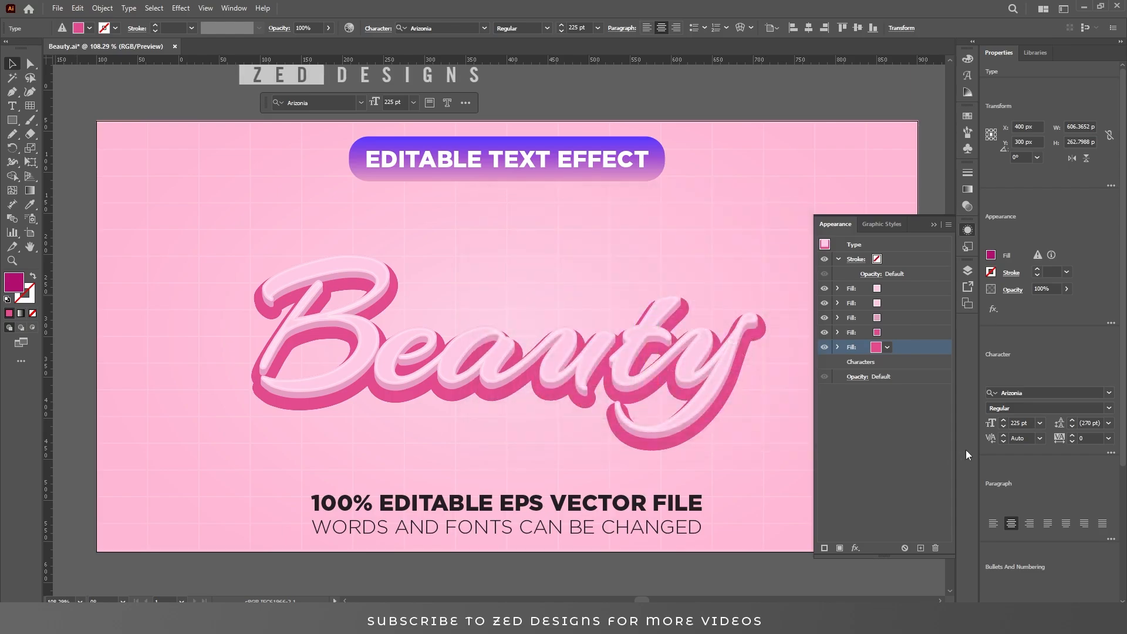
Set the Offset Path distance of the B20E6F fill to 14 px, keeping Round joins
click(838, 348)
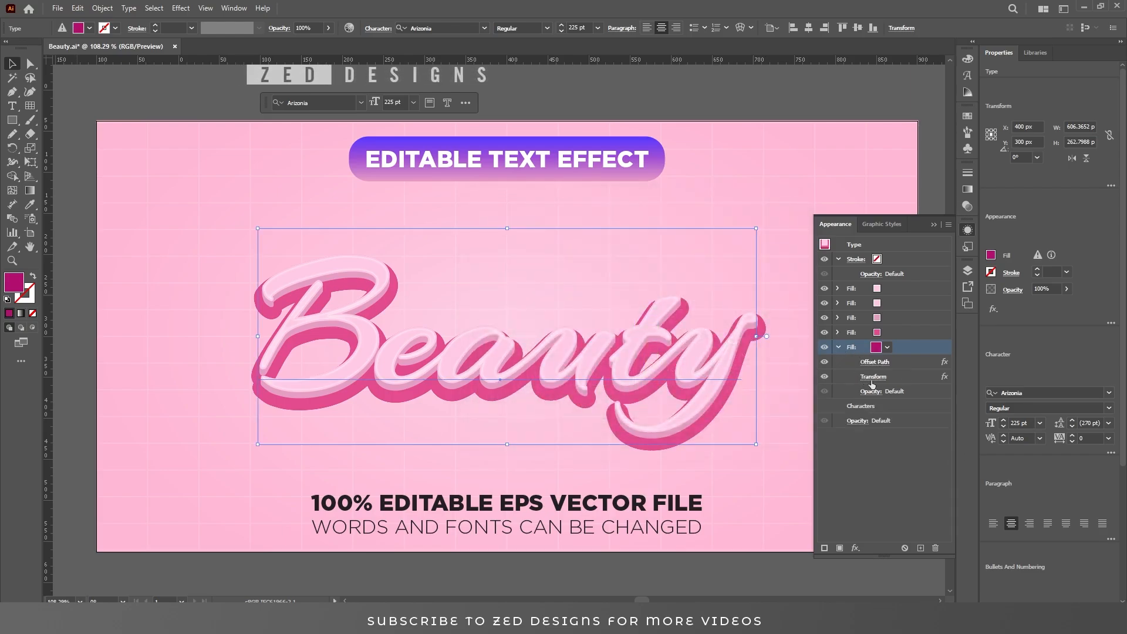
click(884, 362)
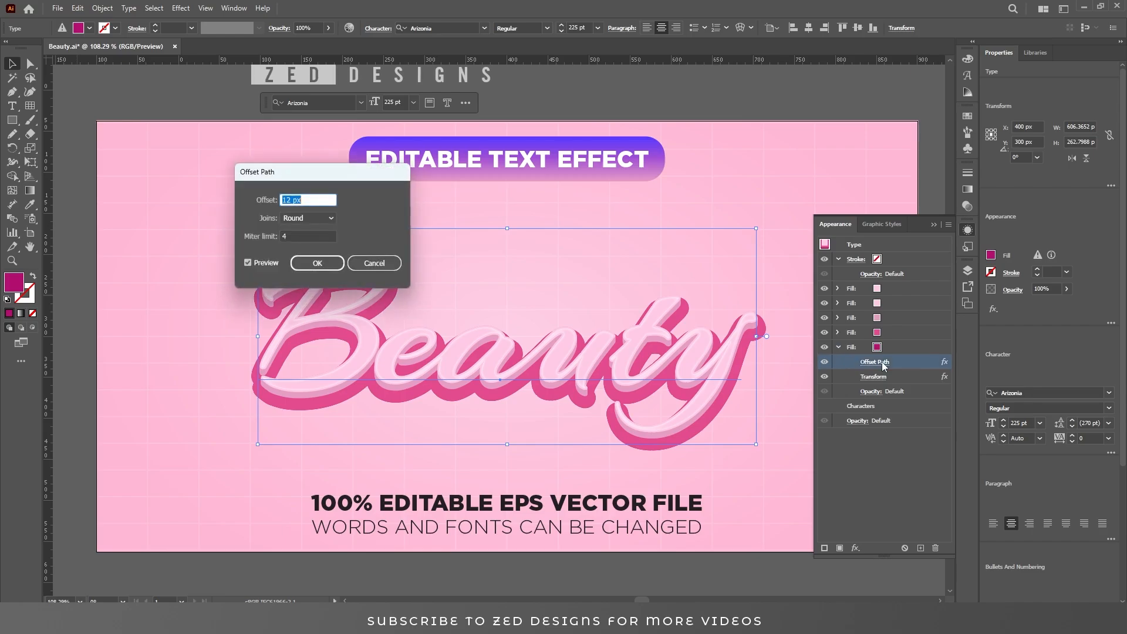
text(14)
click(312, 264)
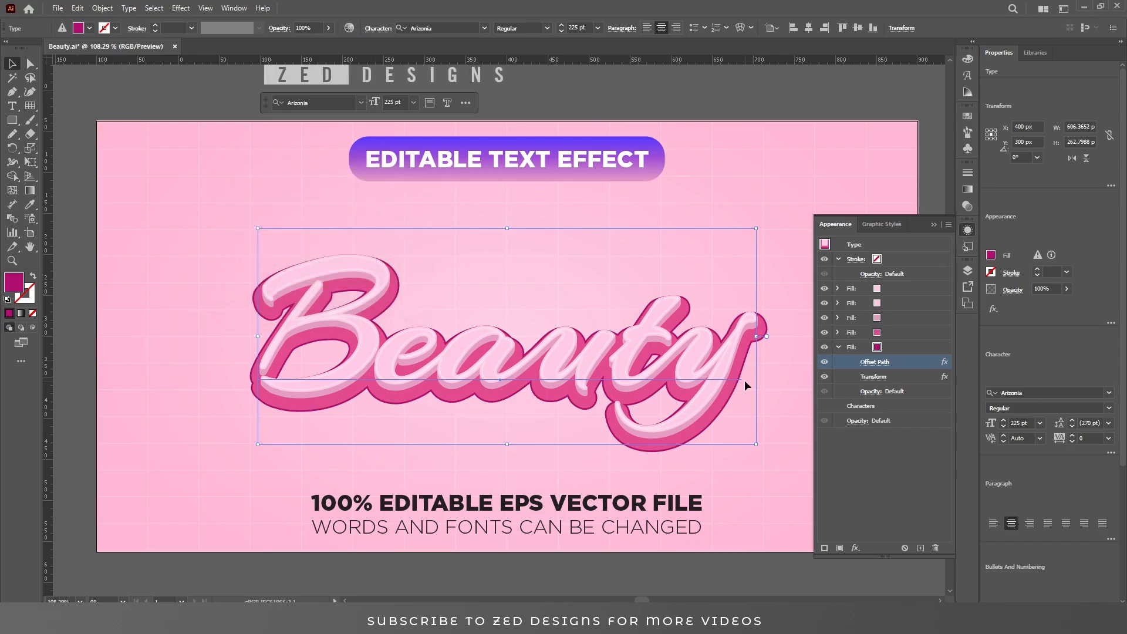
click(838, 347)
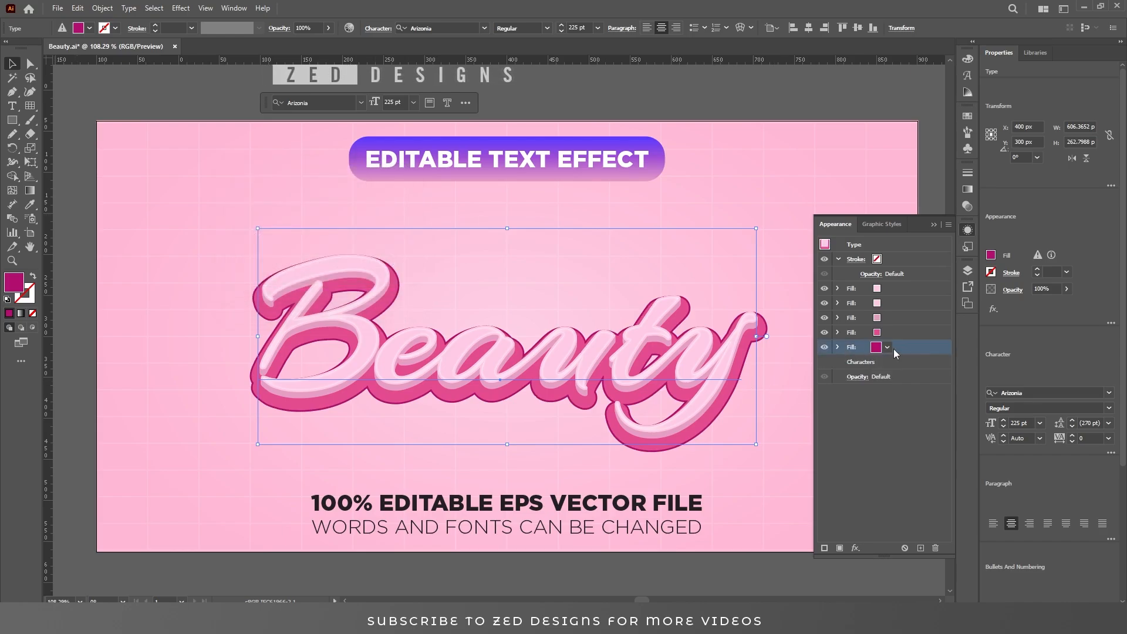
Duplicate the bottommost B20E6F fill and recolor the lower copy to A03068
click(921, 547)
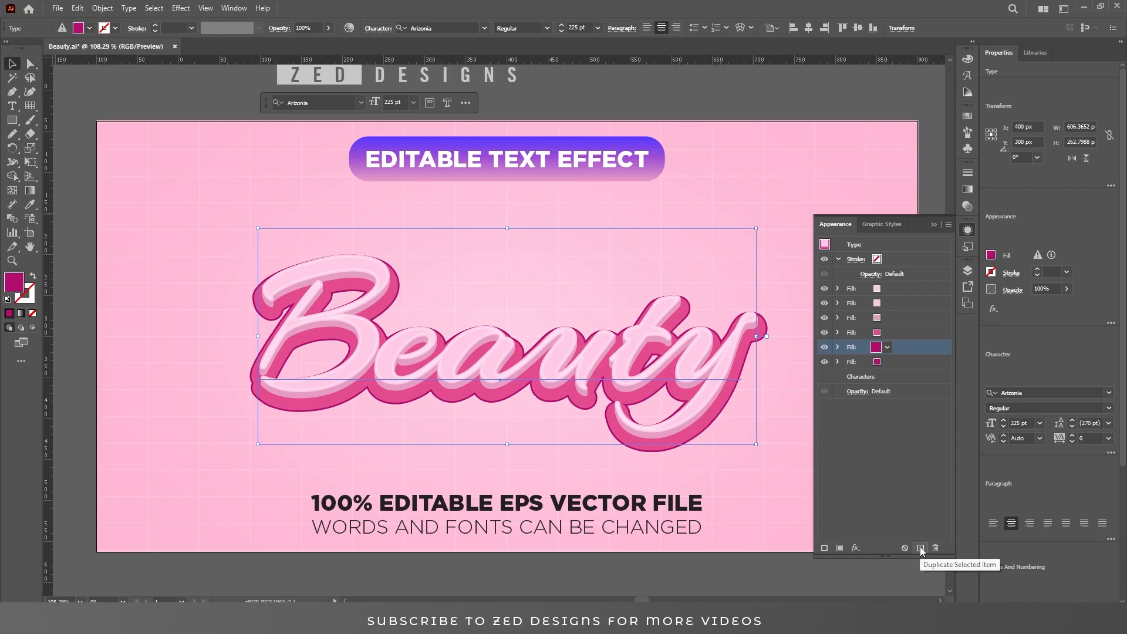
click(896, 362)
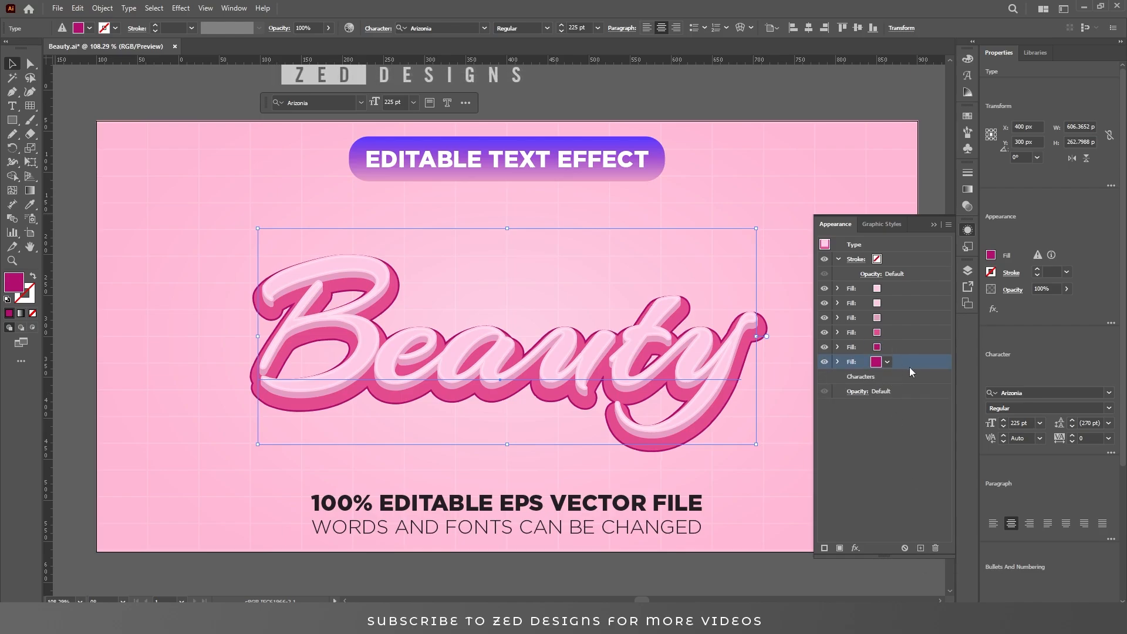
double_click(20, 291)
text(a03068)
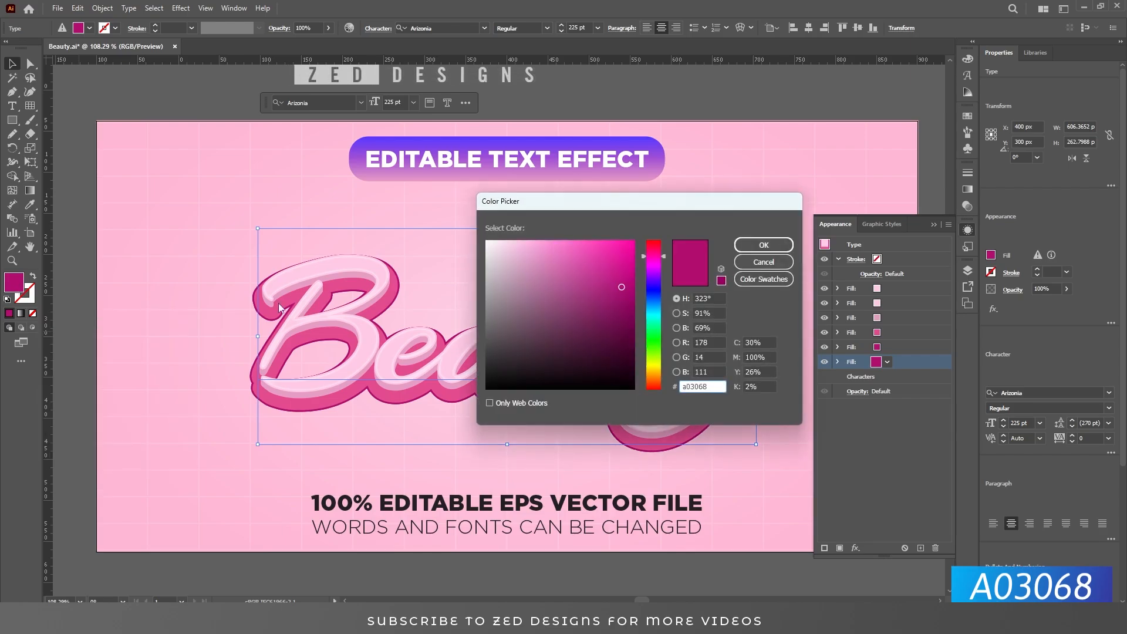
click(750, 245)
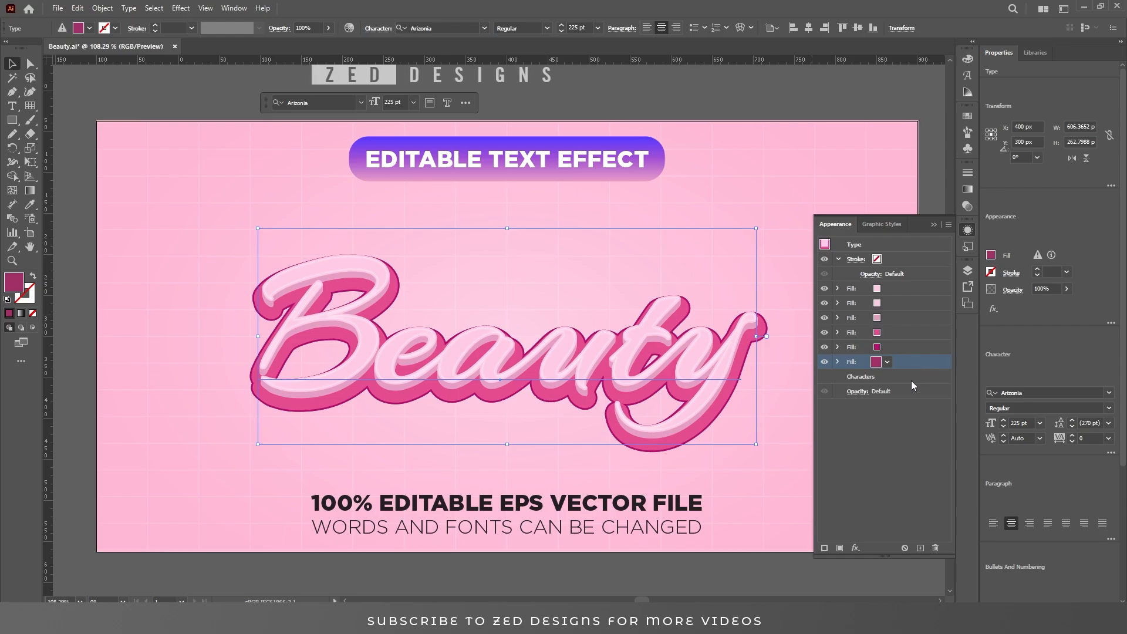
Add another Transform effect to the A03068 fill with a 0.5 px vertical move and 25 copies
click(857, 548)
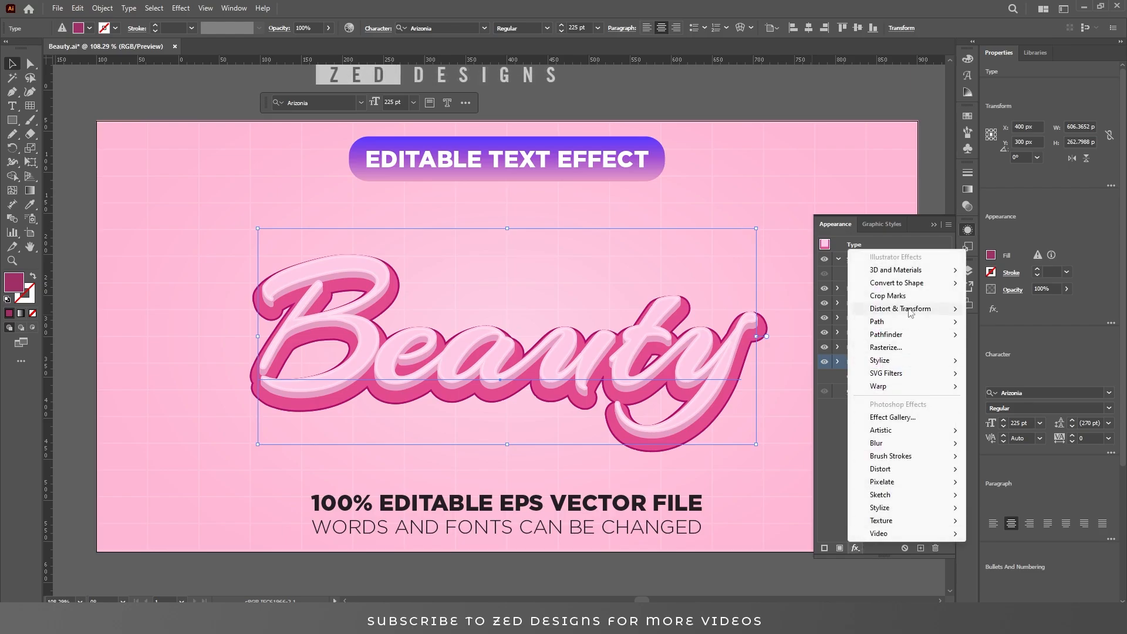
mouse_move(910, 311)
click(1003, 349)
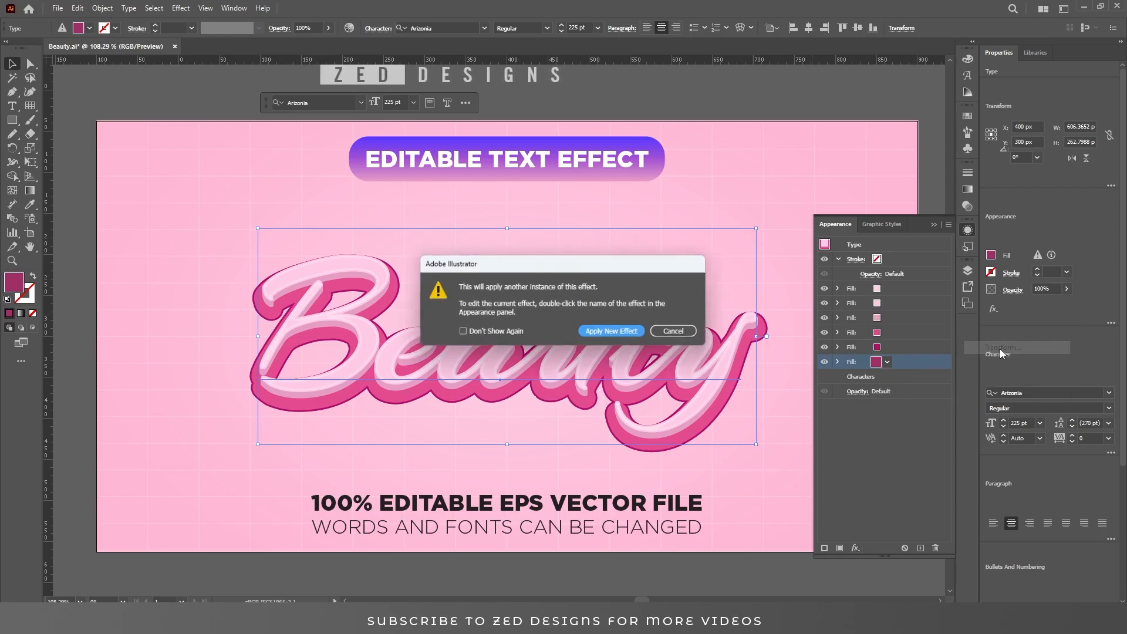
click(611, 333)
click(855, 250)
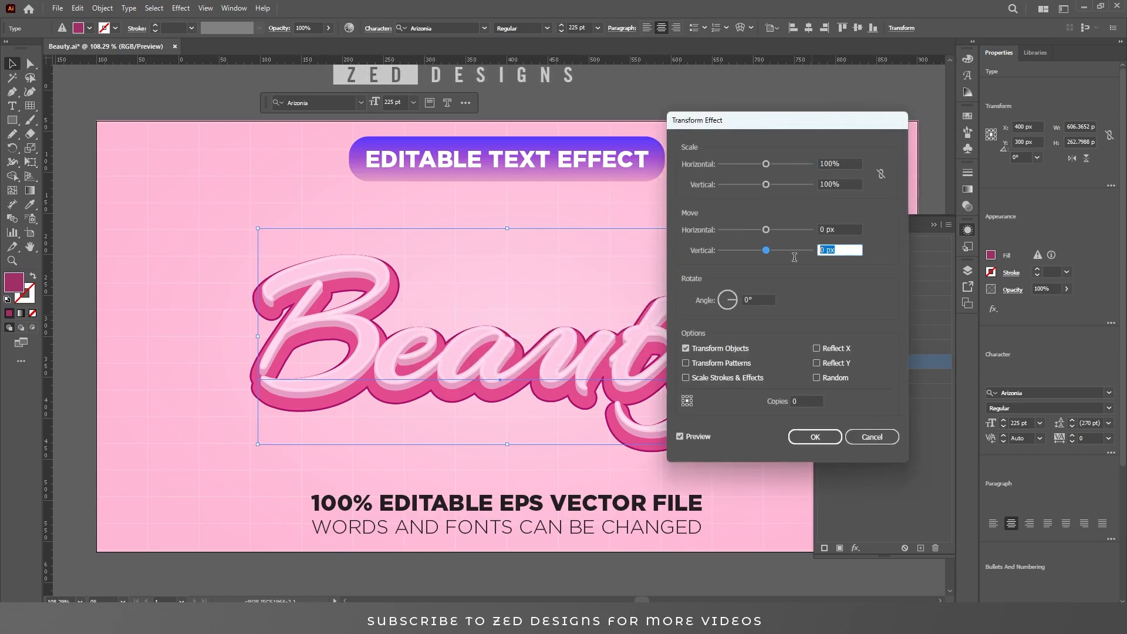
text(0.5)
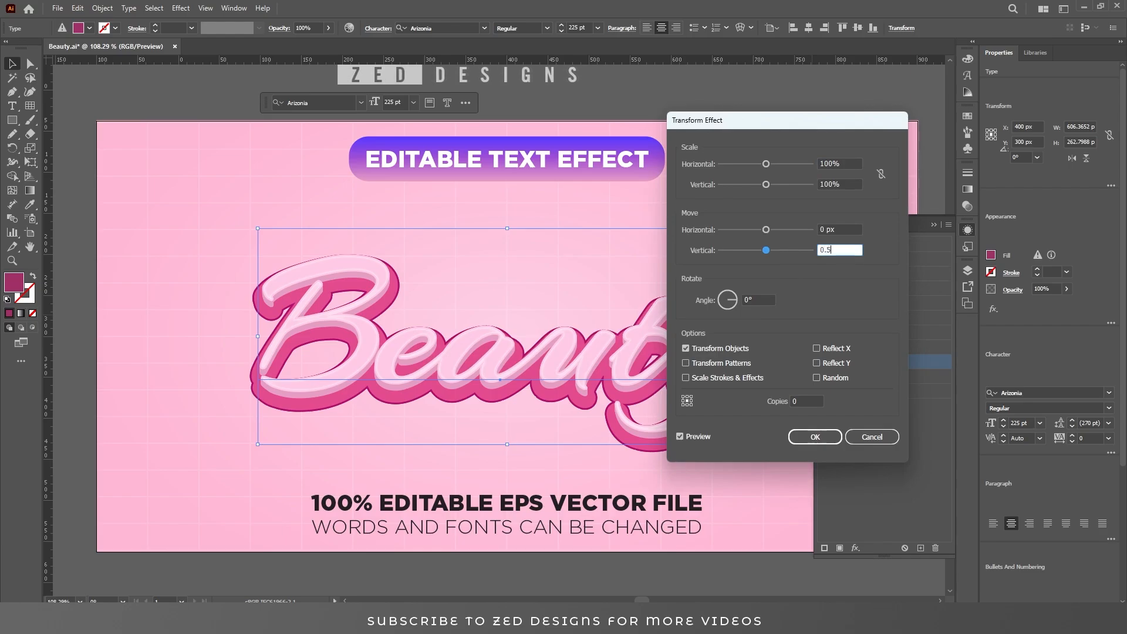
key(Tab)
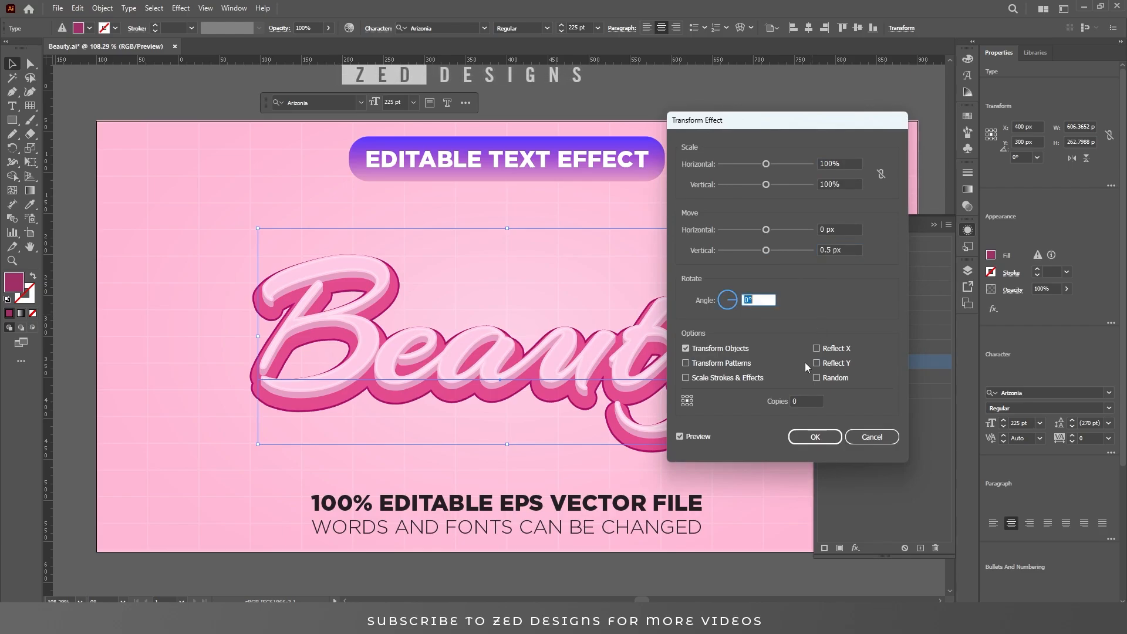
click(796, 401)
text(25)
click(823, 435)
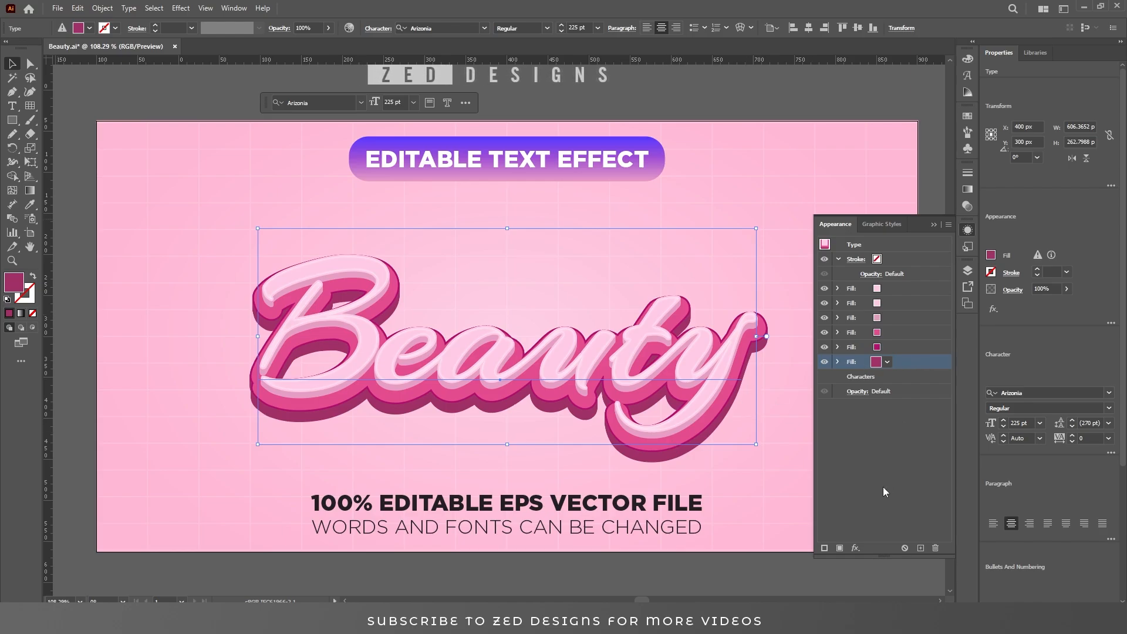
Add an Inner Glow effect to the A03068 fill with the glow color 440042
click(859, 551)
mouse_move(913, 361)
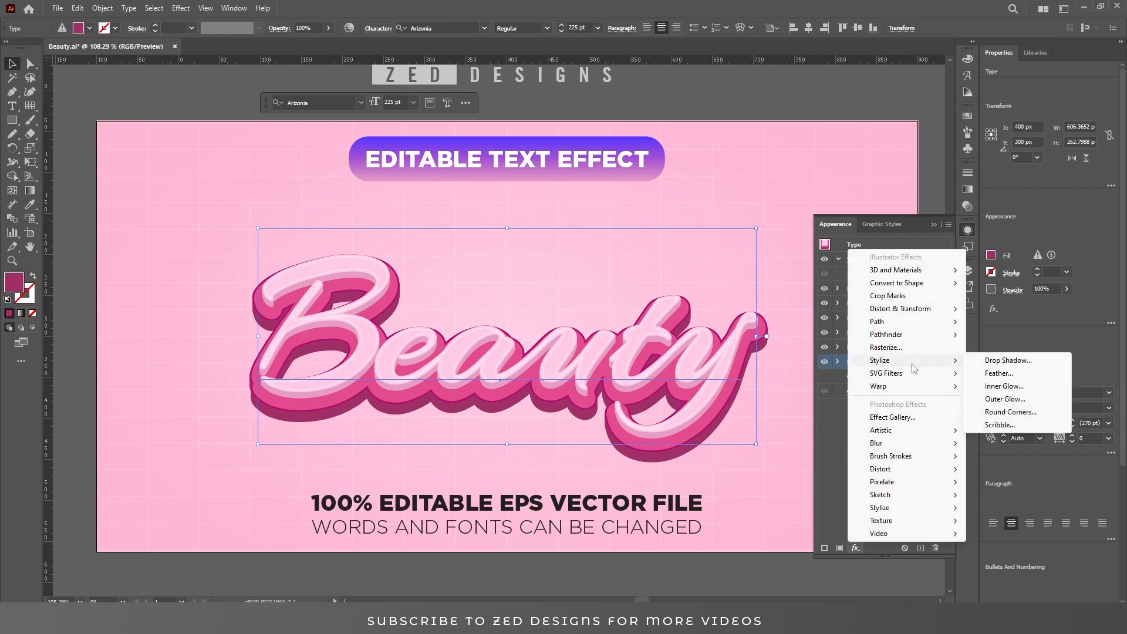
click(991, 386)
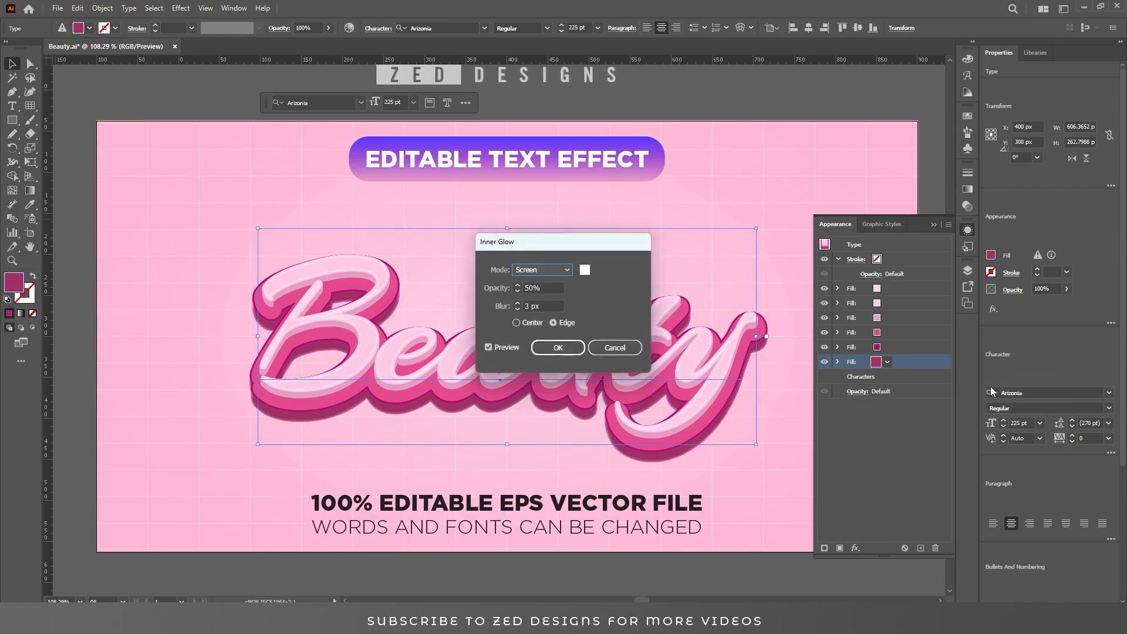
click(585, 269)
text(440042)
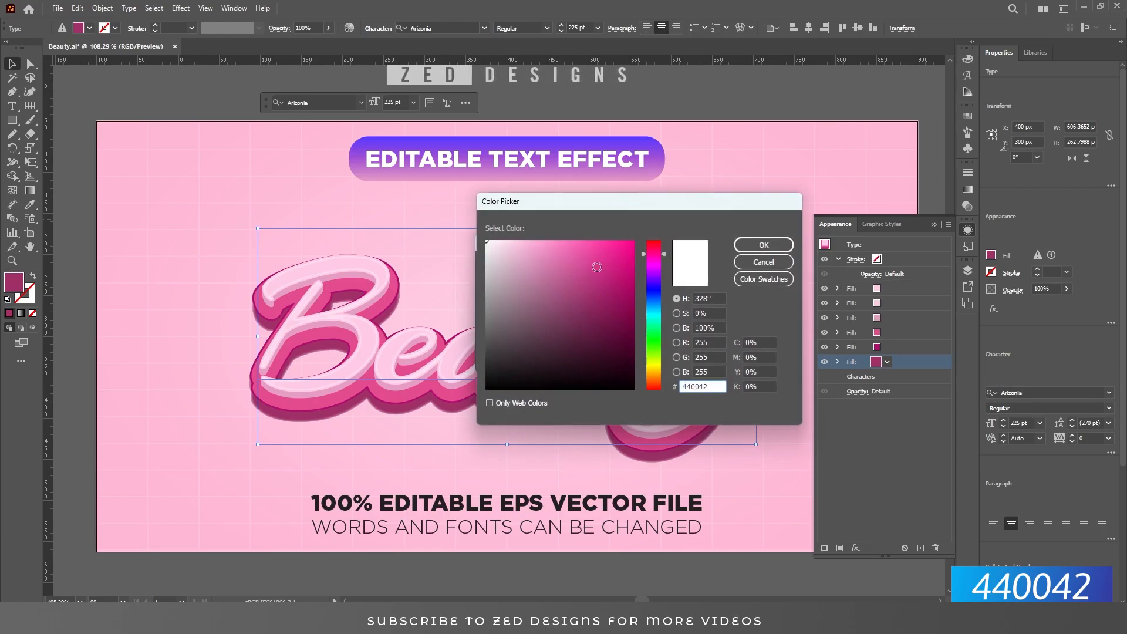
click(755, 244)
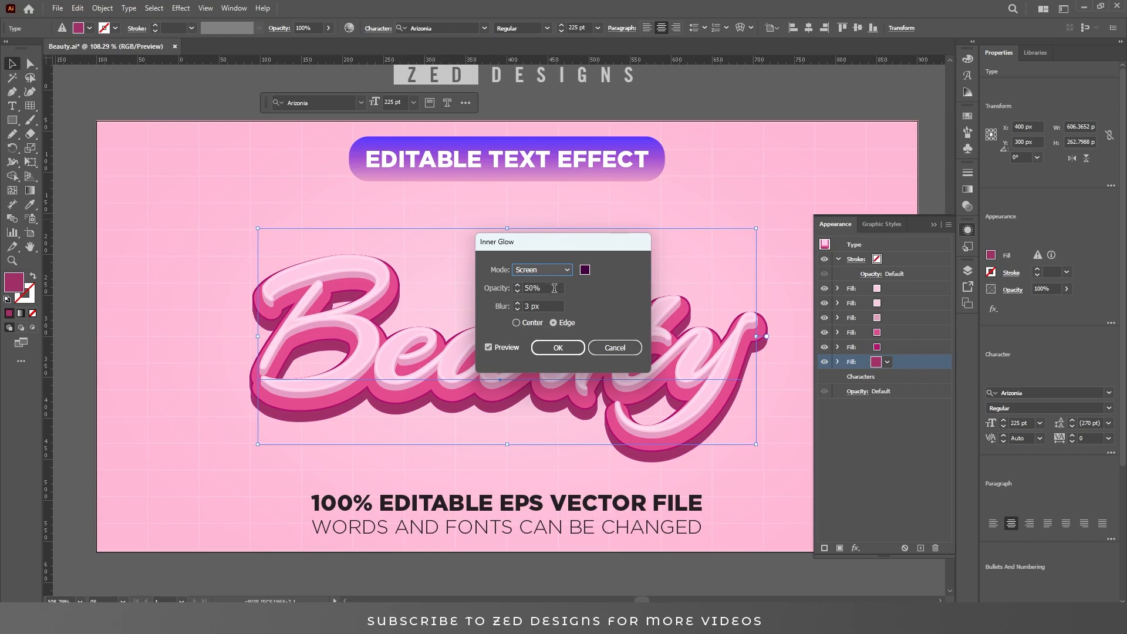
Set the inner glow to Multiply mode with 30% opacity and a 10 px blur, and apply it
click(556, 270)
click(547, 300)
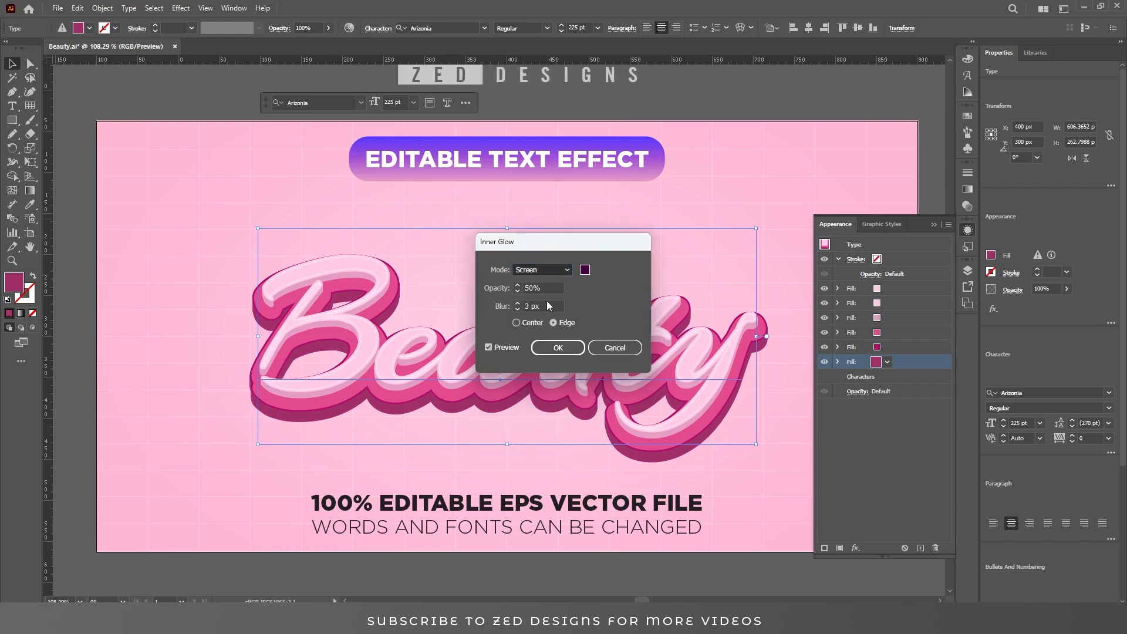
double_click(553, 287)
text(30)
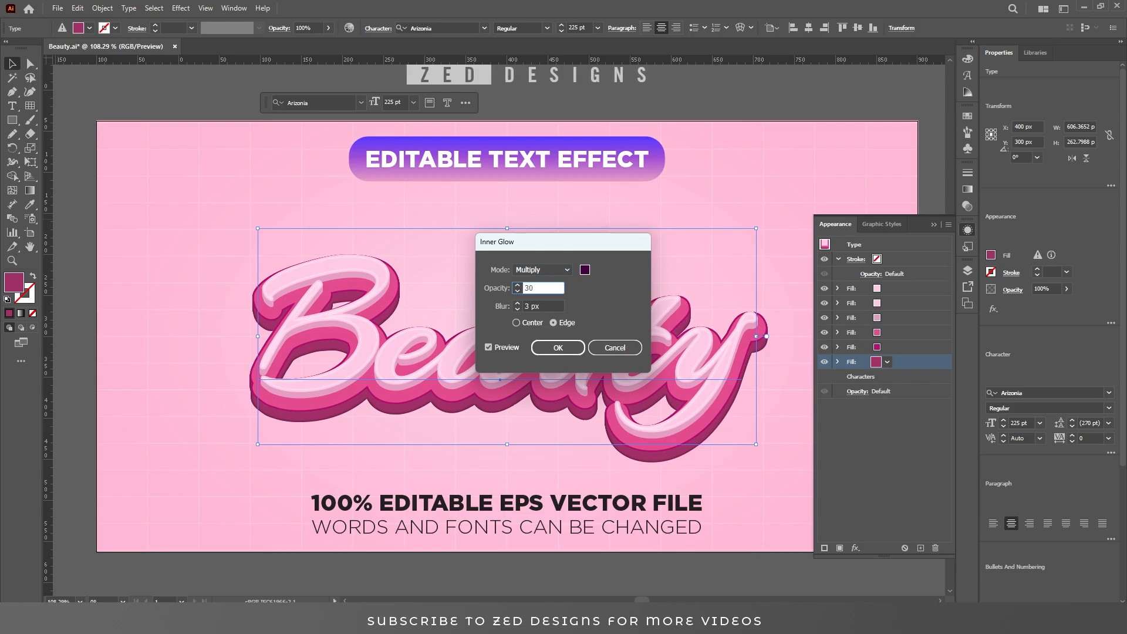
click(547, 305)
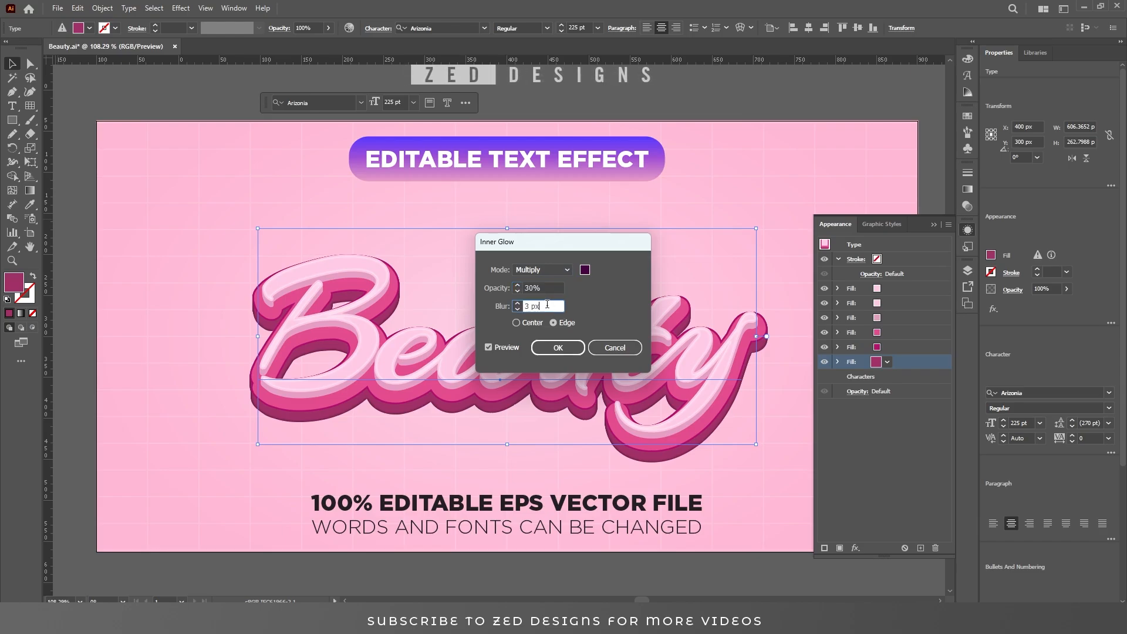
text(10)
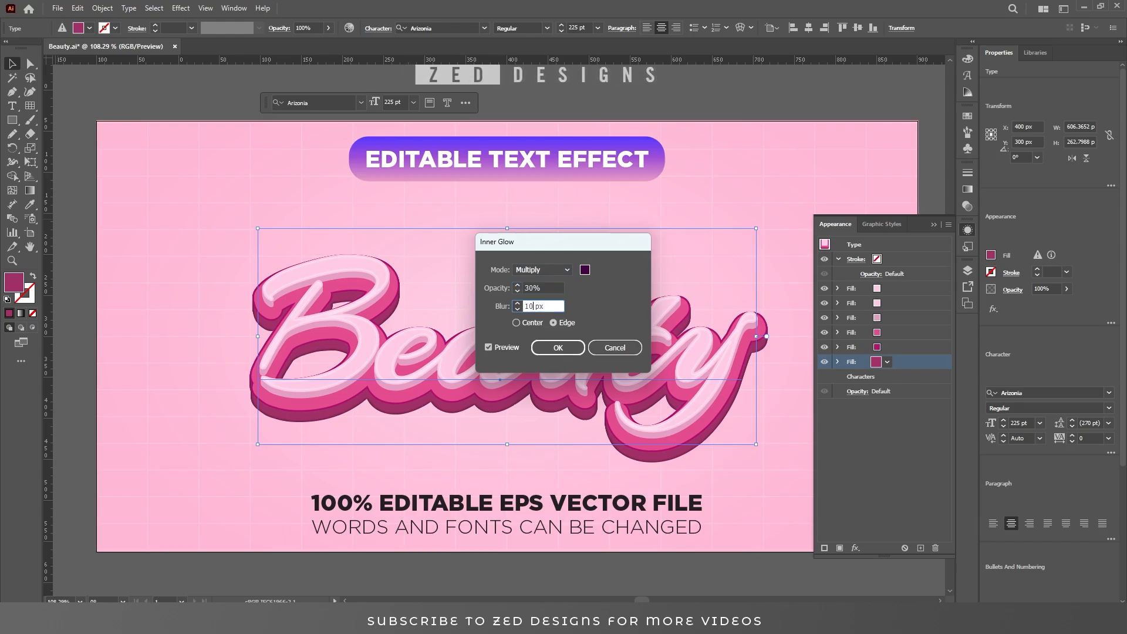
click(558, 347)
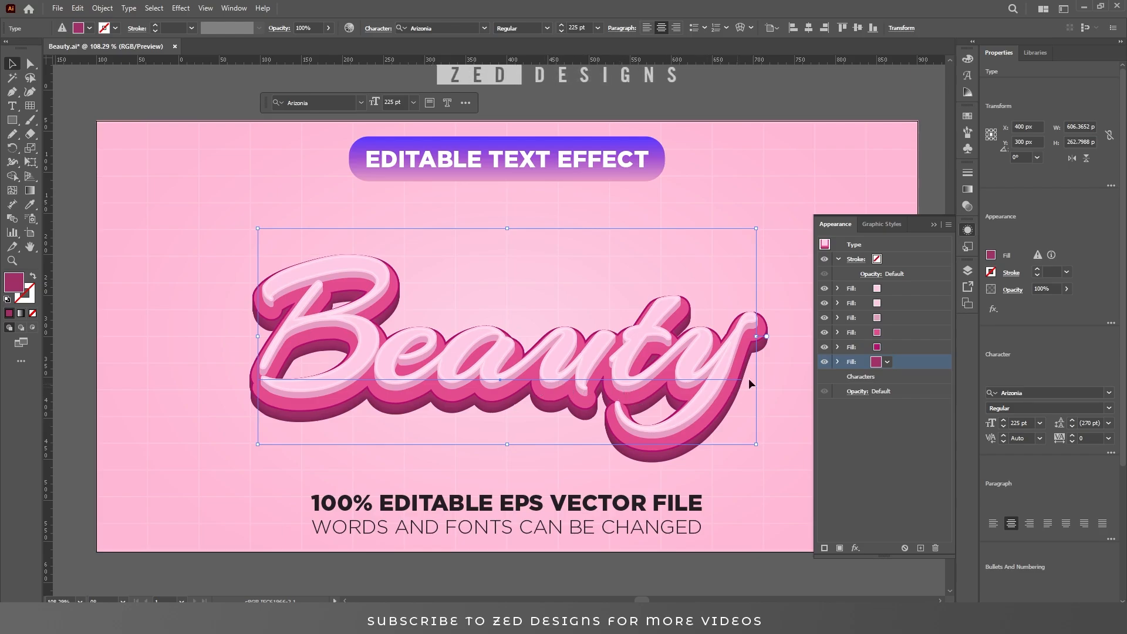
Duplicate the second fill from the top of the stack and recolor the lower copy to black, 000000
click(900, 305)
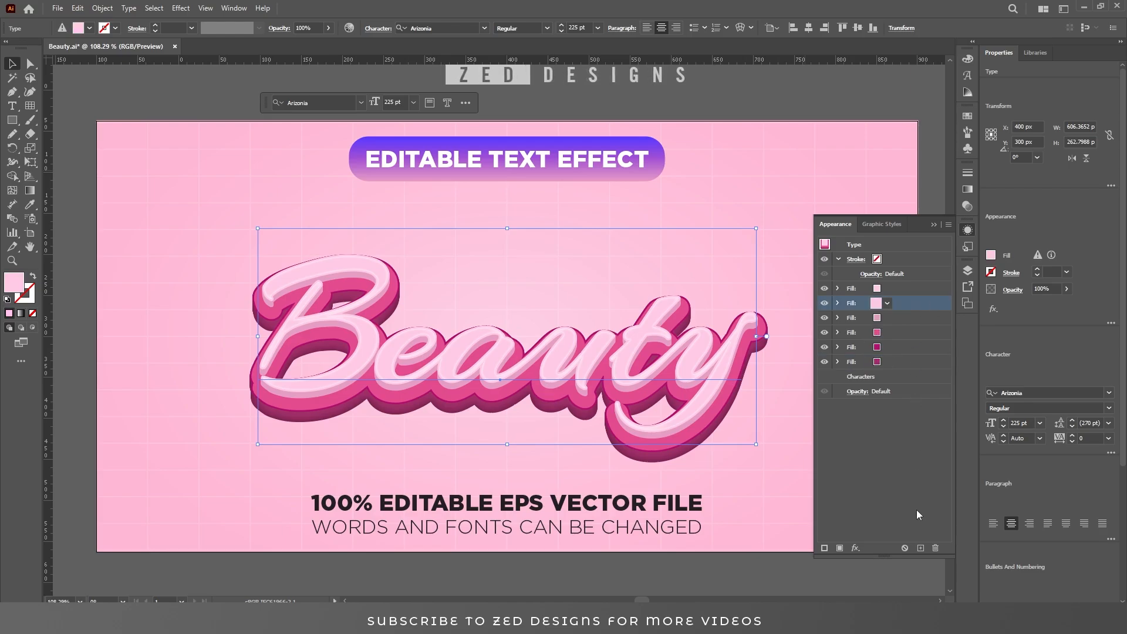
click(919, 548)
click(902, 321)
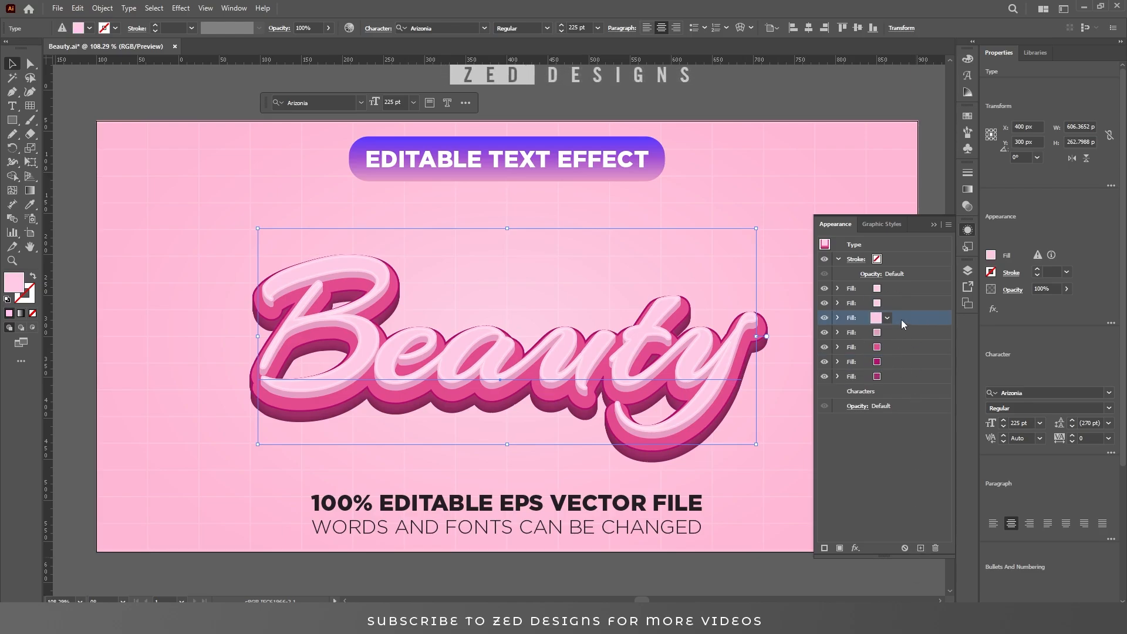
double_click(14, 283)
drag(539, 348, 464, 405)
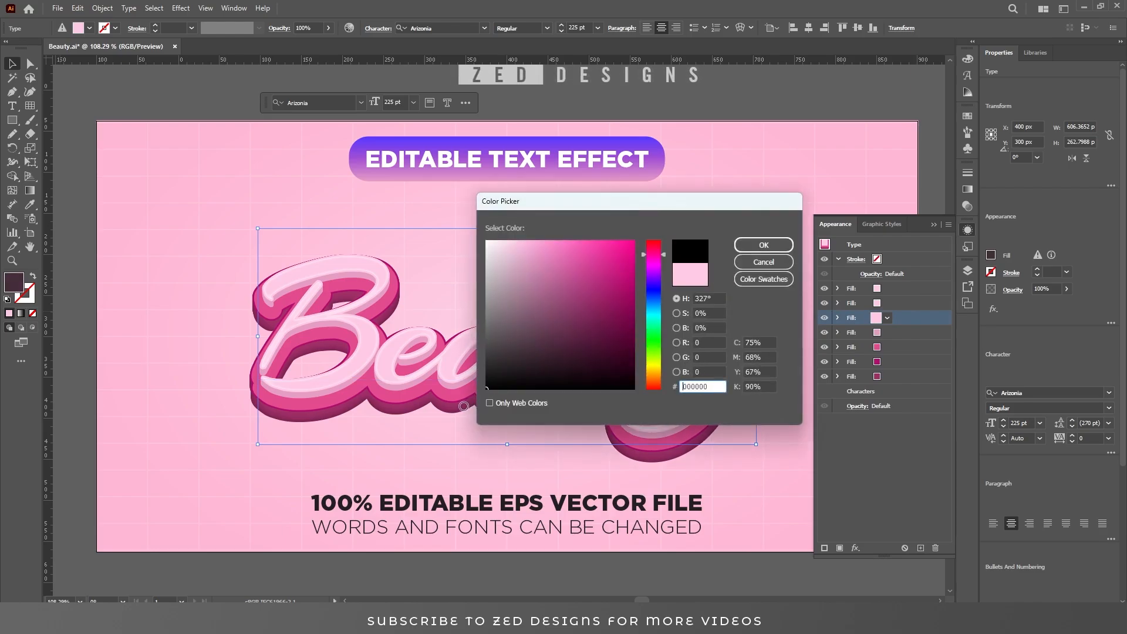
click(746, 247)
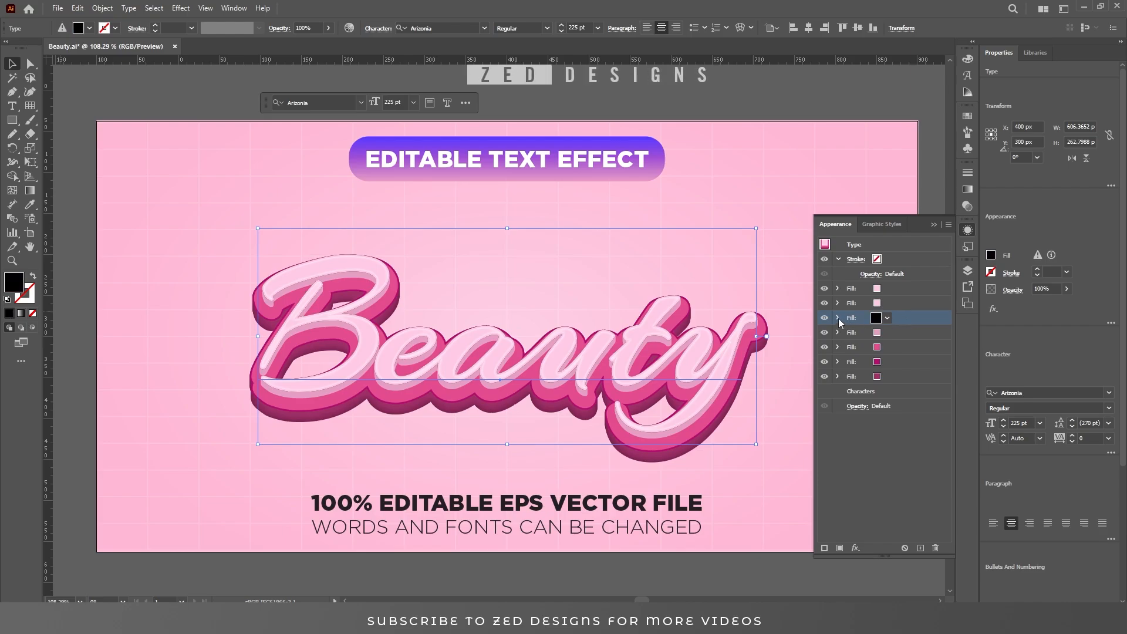
Move the black fill one place down, directly above the E54C8F fill, and add a Transform effect with a 10 px vertical move
drag(910, 318, 901, 339)
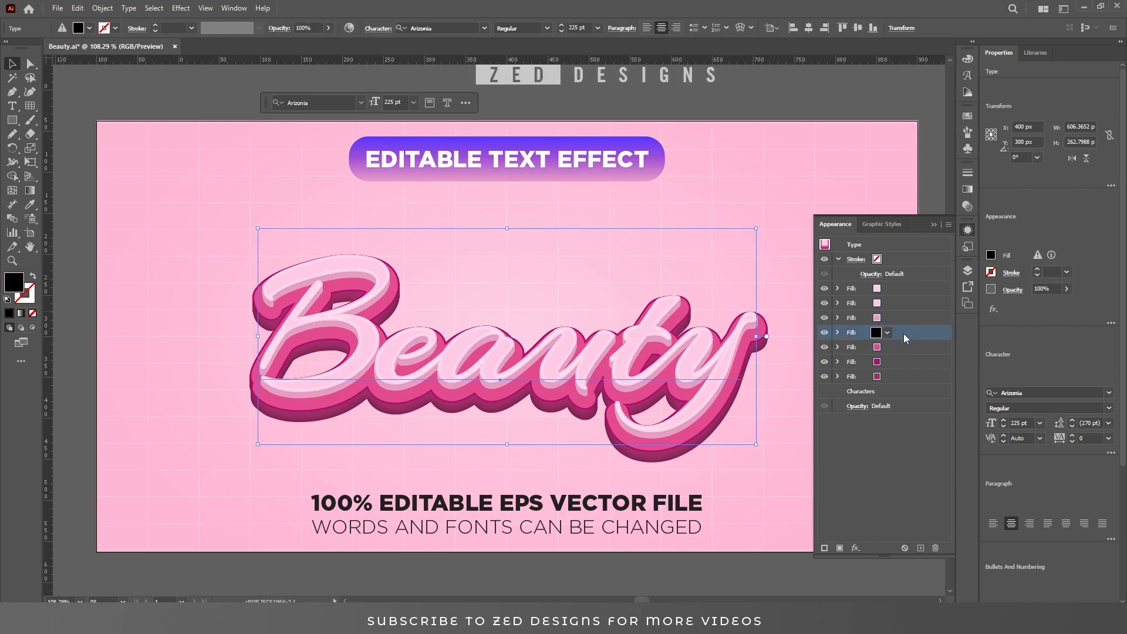
click(838, 333)
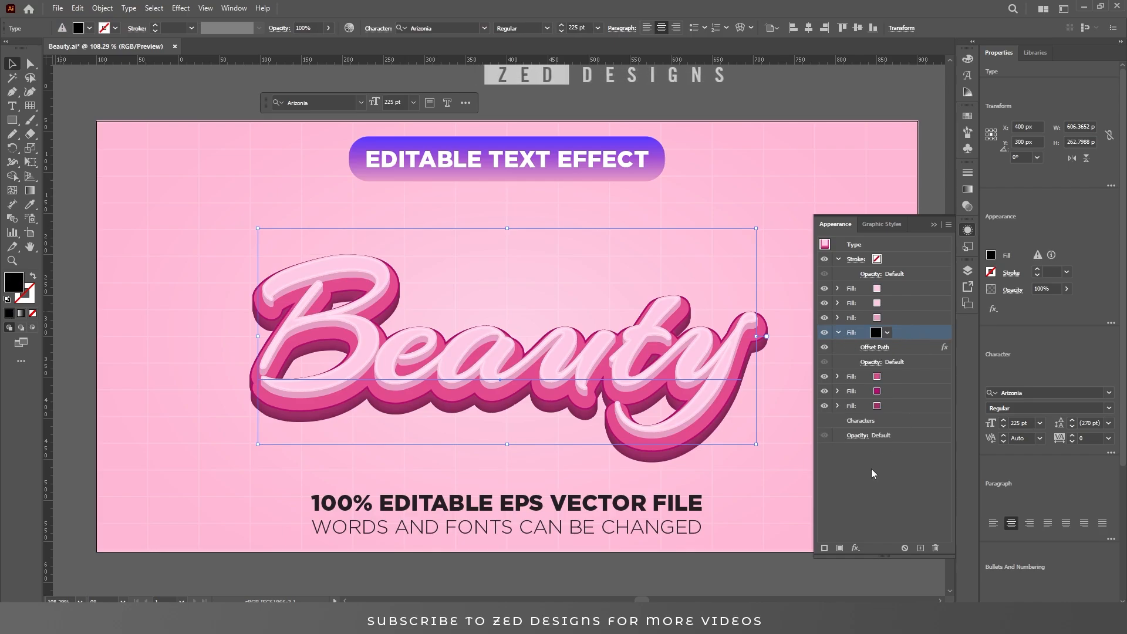
click(858, 549)
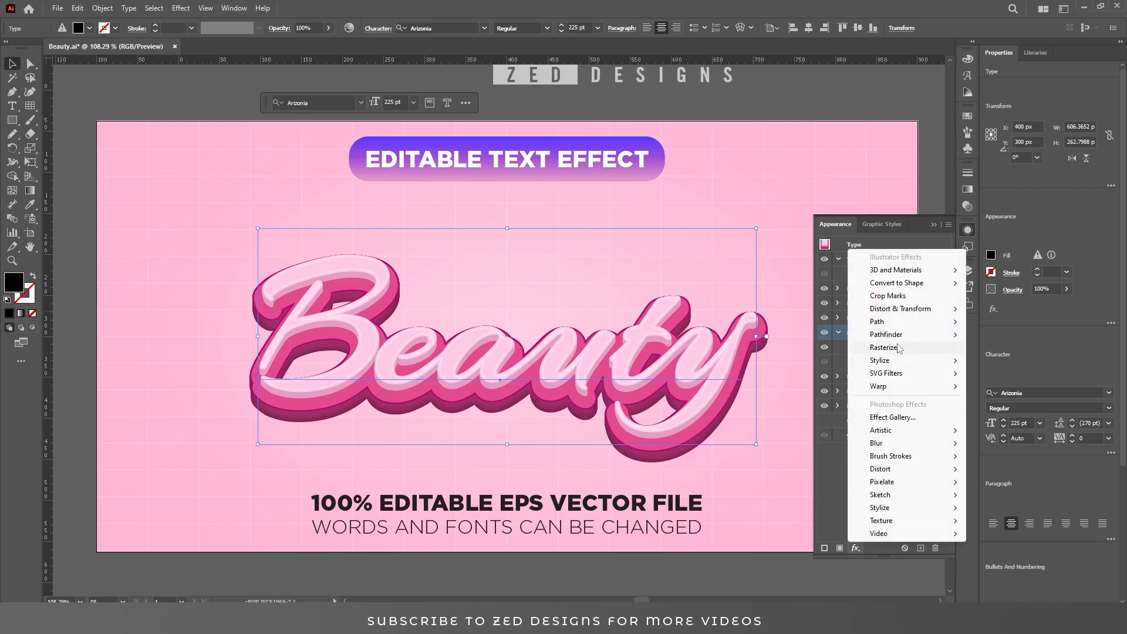
mouse_move(903, 314)
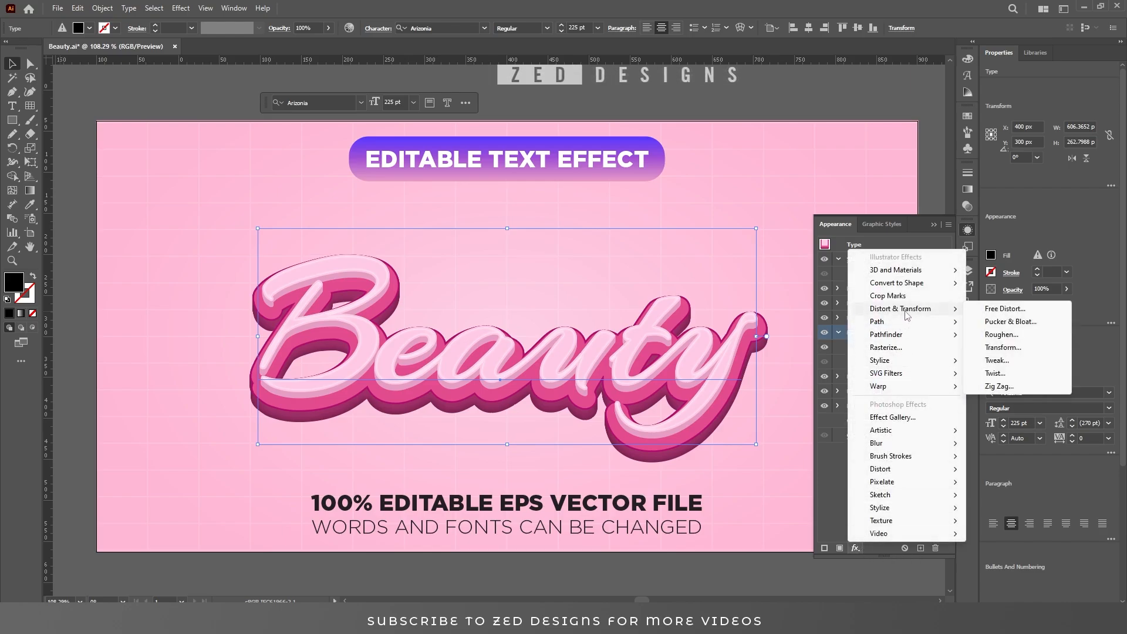
click(999, 347)
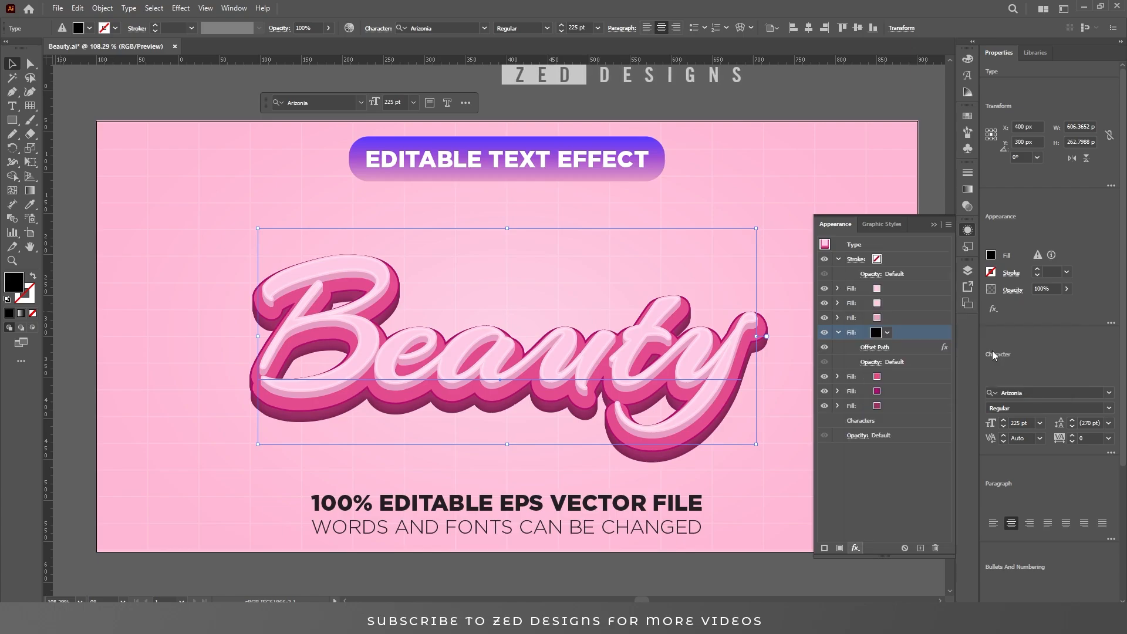
click(844, 252)
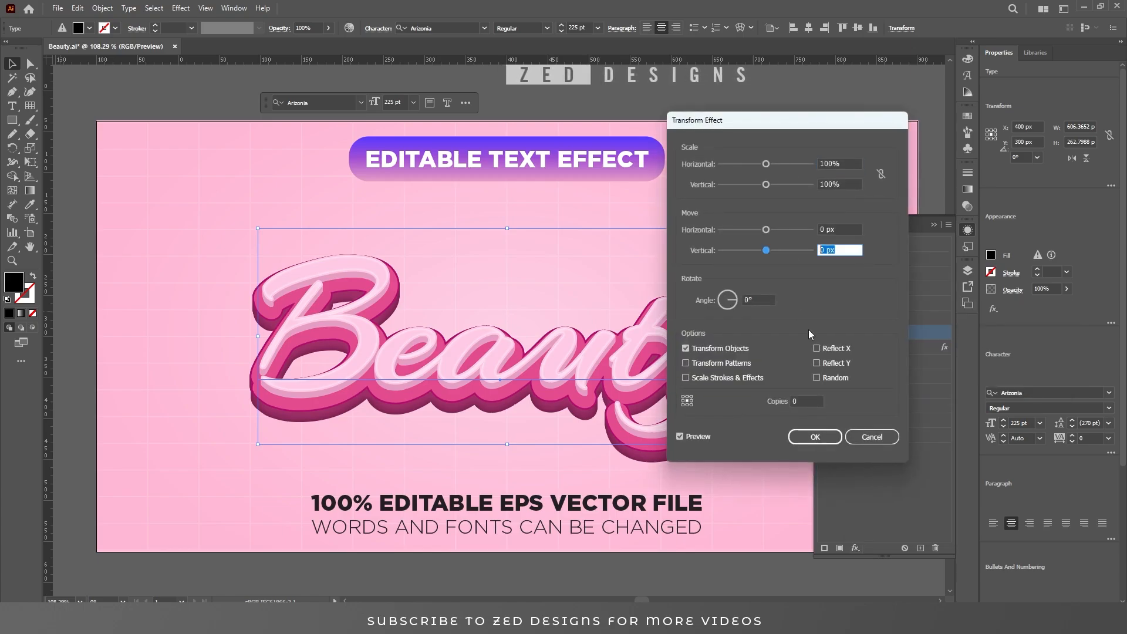
text(10)
key(Tab)
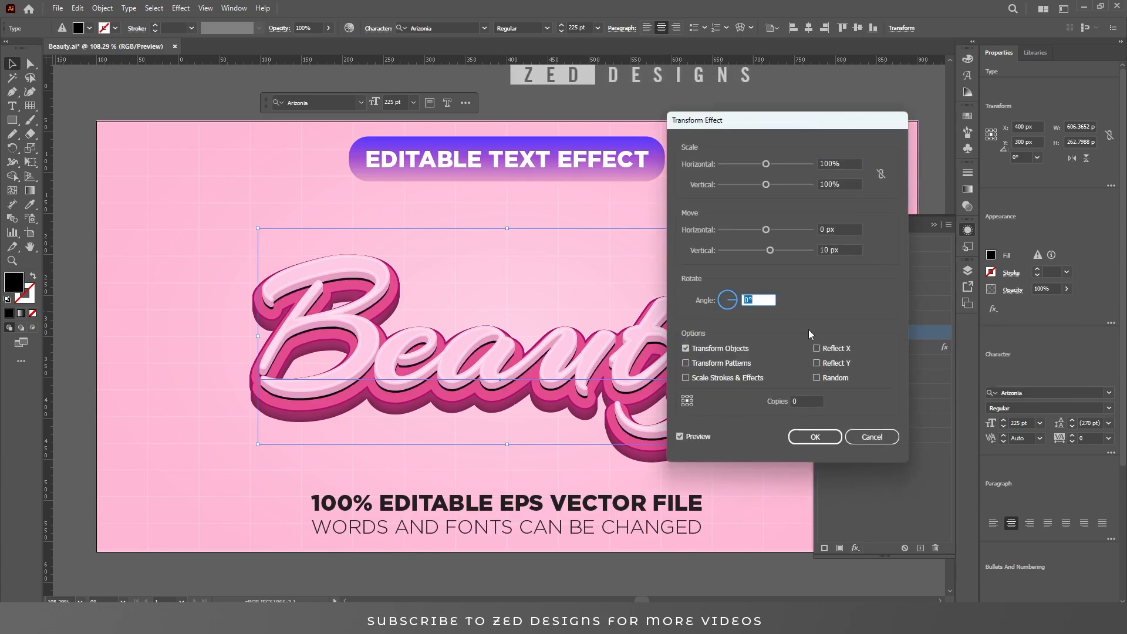
click(815, 436)
click(897, 332)
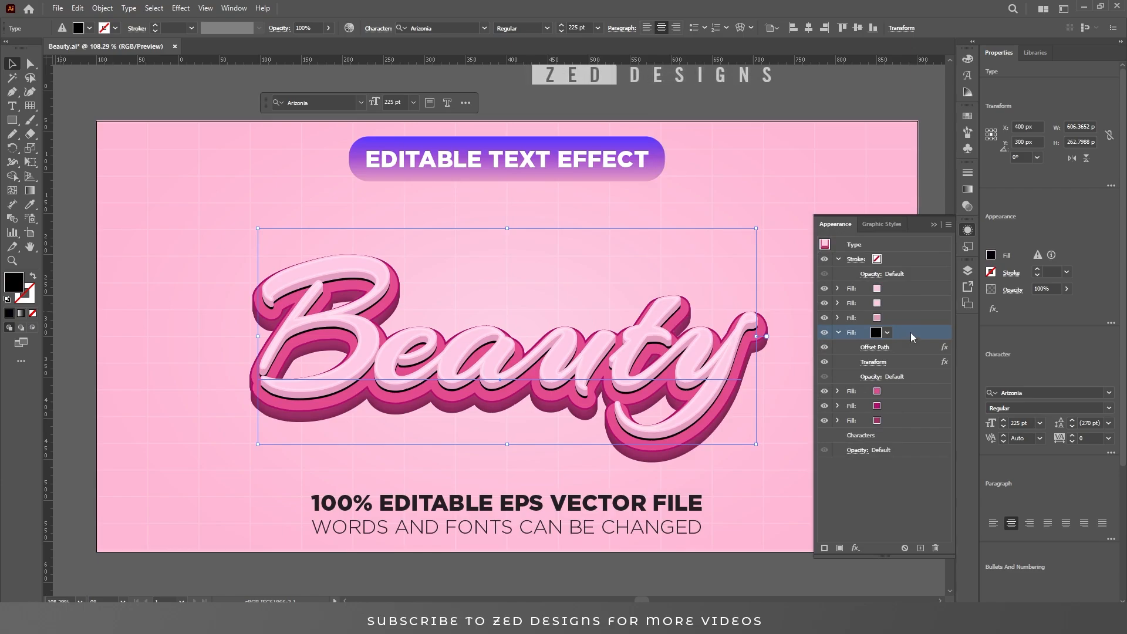
Add a Gaussian Blur effect with a 10-pixel radius to the black fill
click(855, 548)
mouse_move(890, 445)
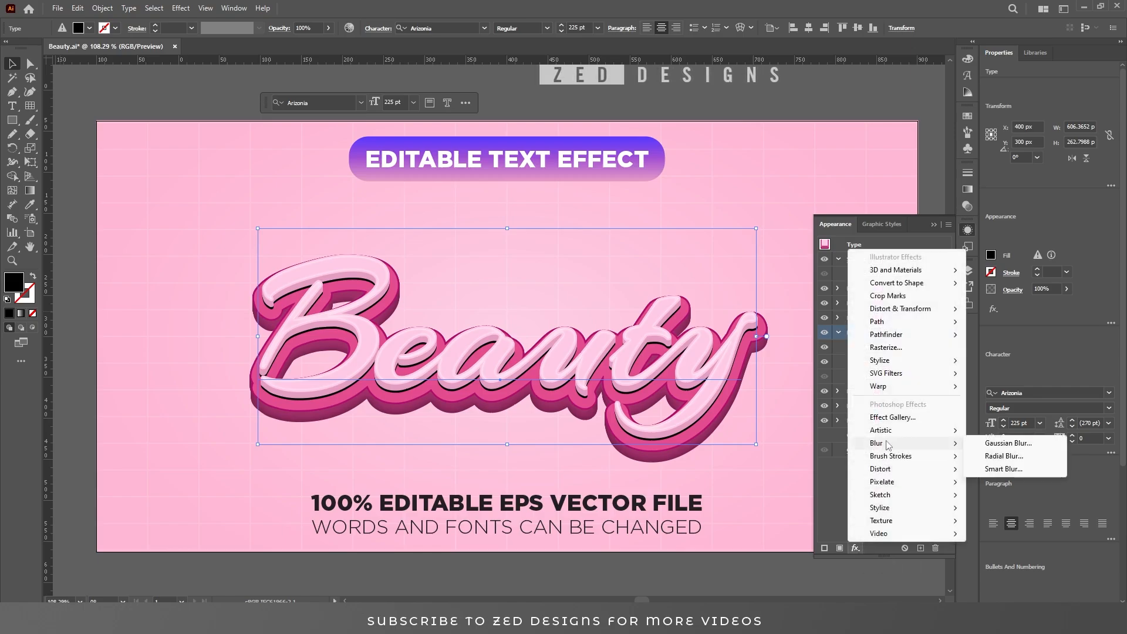
click(979, 445)
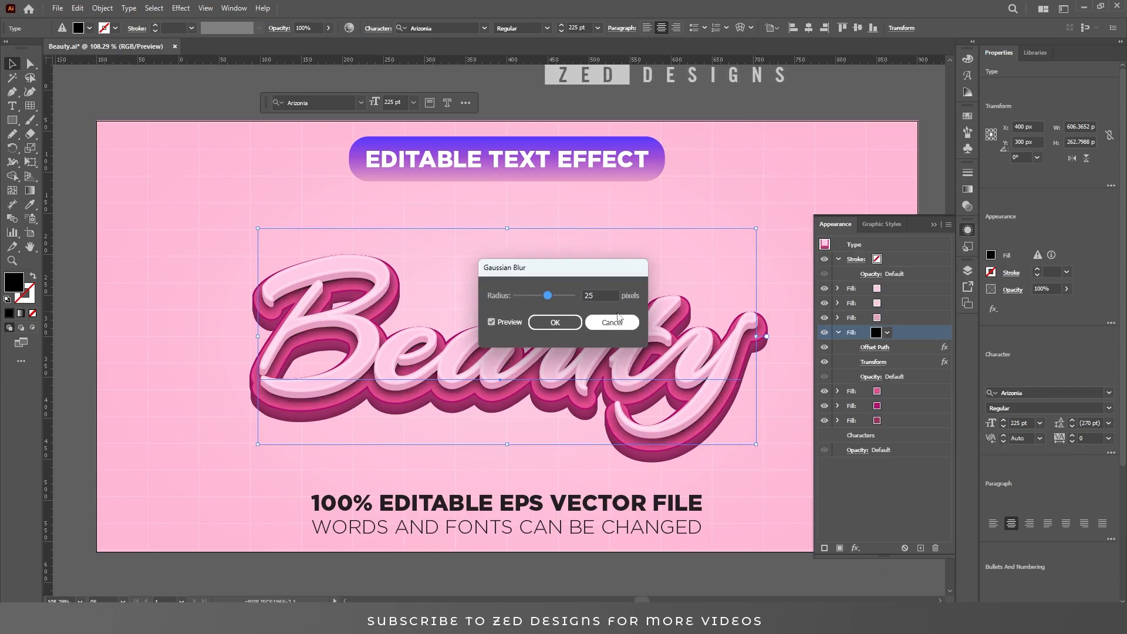
double_click(584, 300)
text(10)
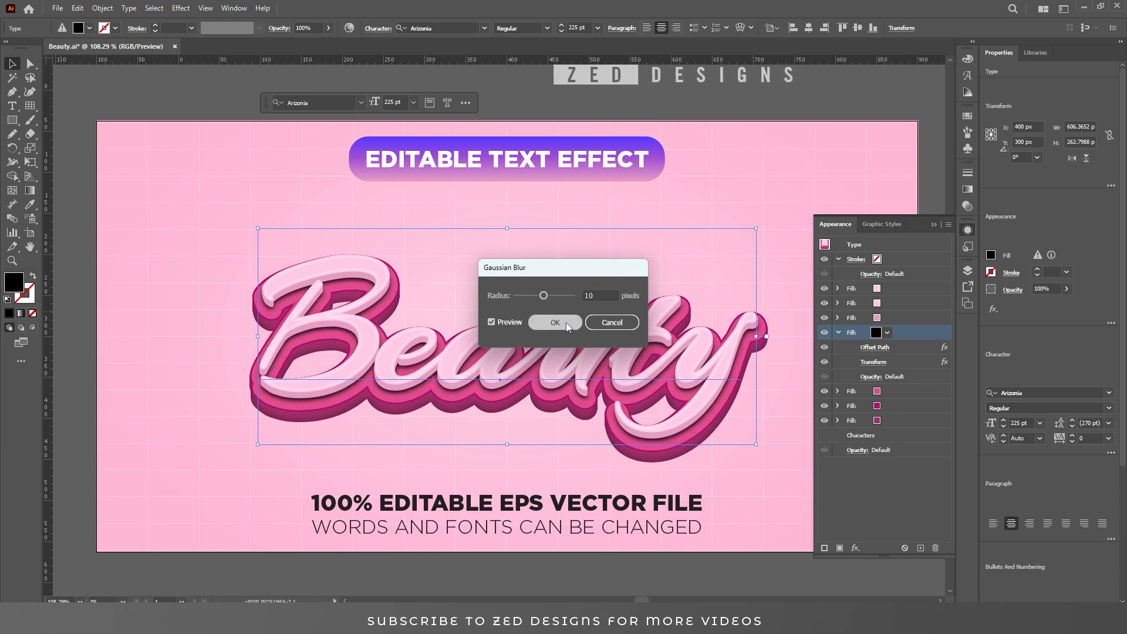
click(566, 323)
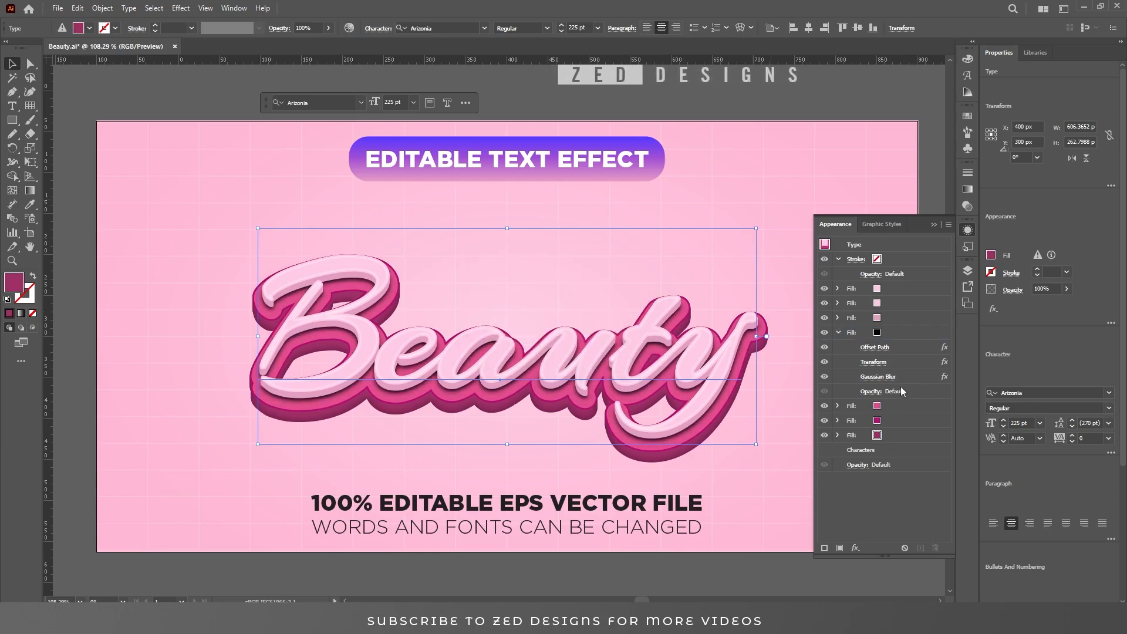
Set the blurred black fill's opacity to 30% with Multiply blending, and collapse its settings
click(872, 391)
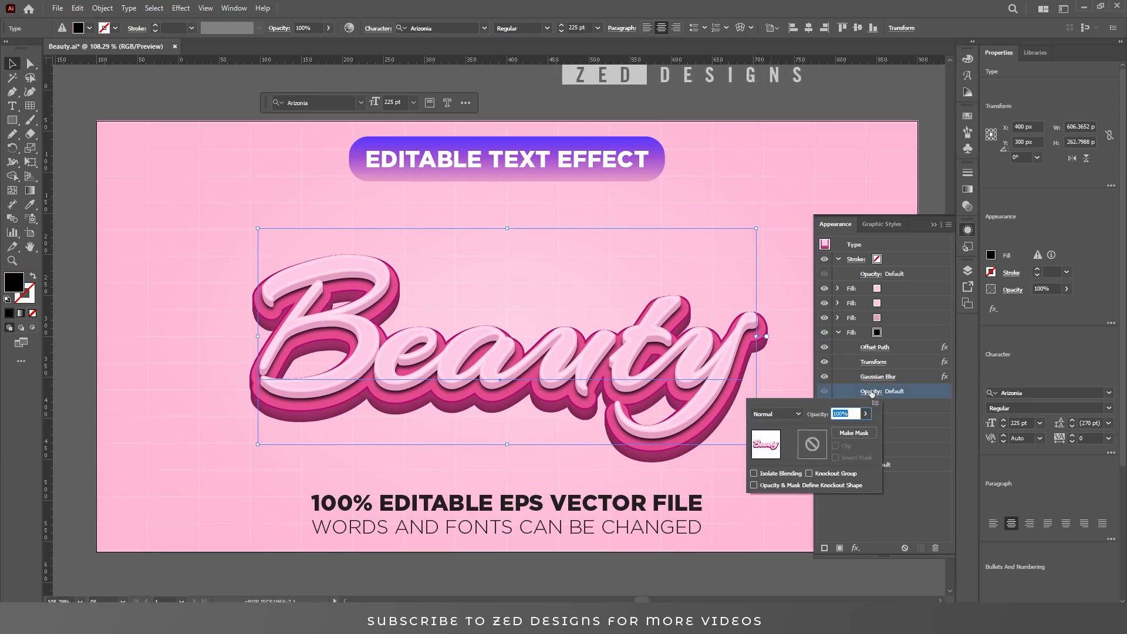
text(30)
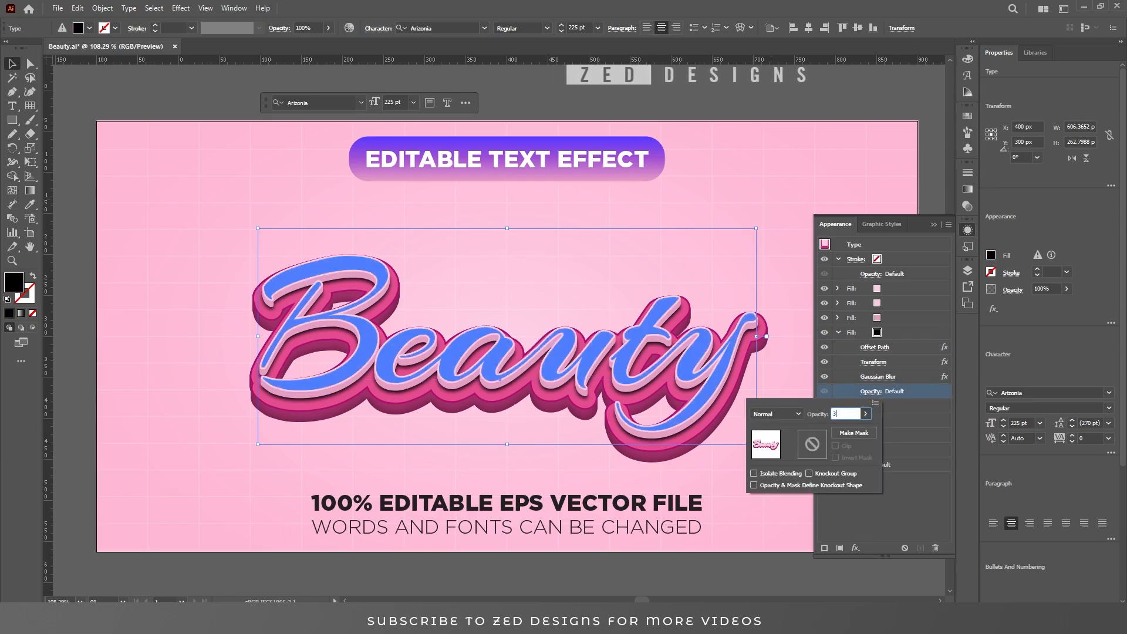
click(794, 415)
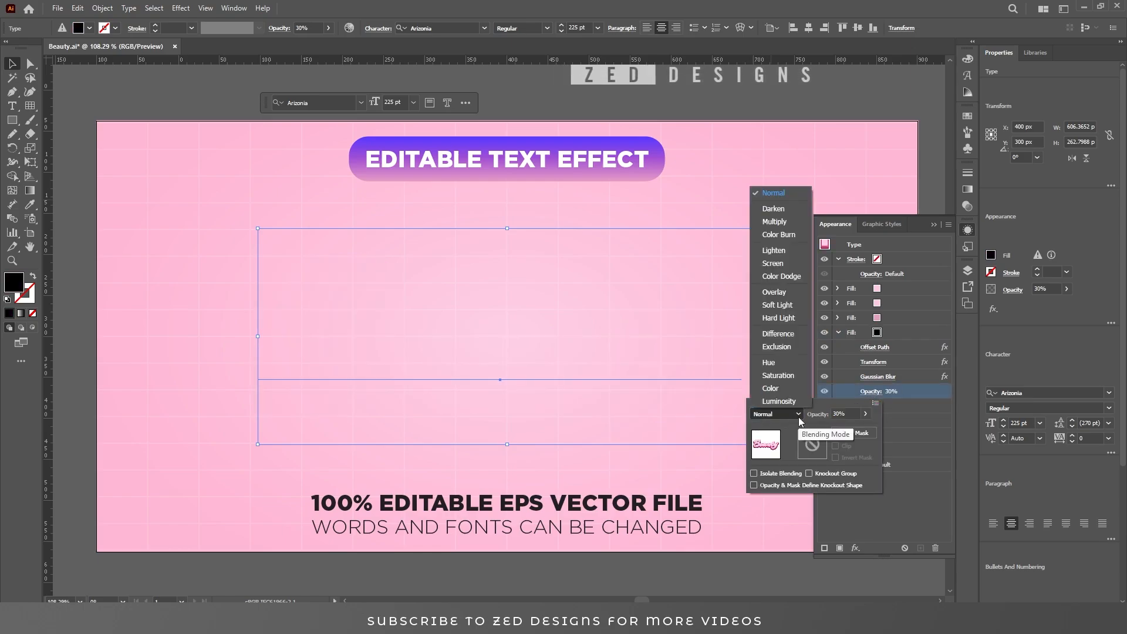
click(776, 223)
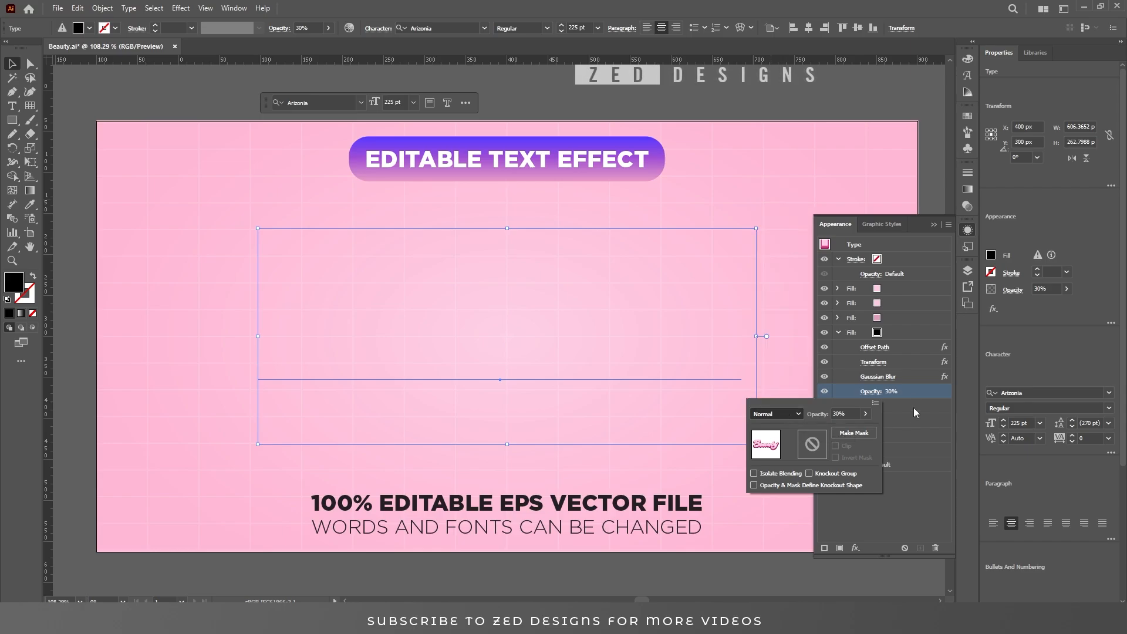
click(914, 390)
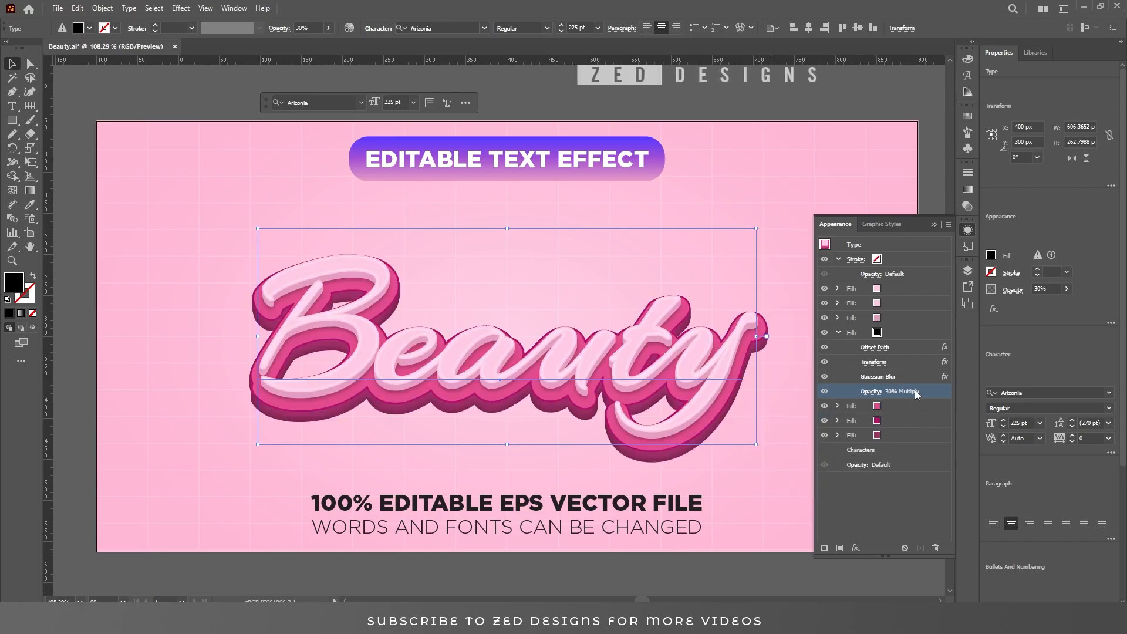
click(838, 331)
click(903, 334)
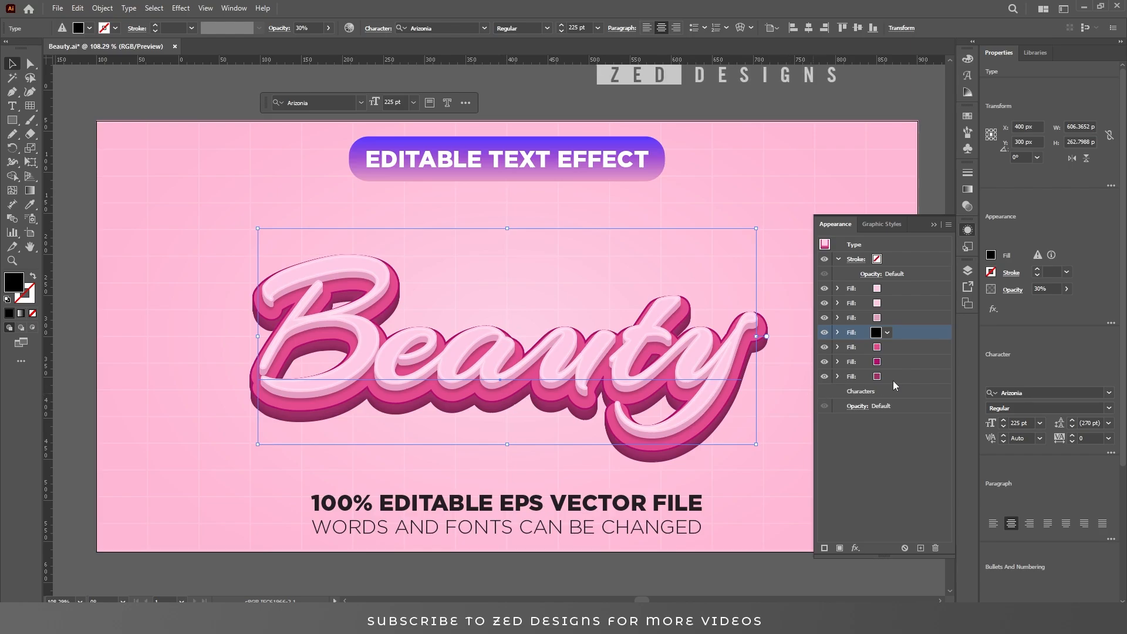
Duplicate the second fill from the bottom of the stack and recolor the lower copy to black, 000000
click(896, 362)
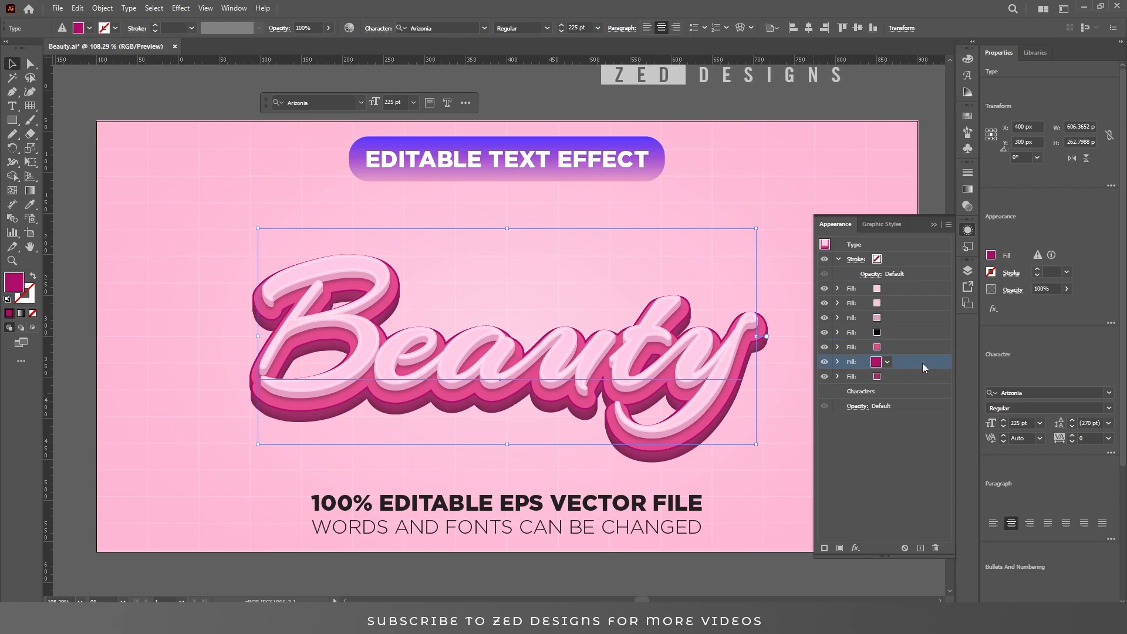
click(921, 548)
click(896, 377)
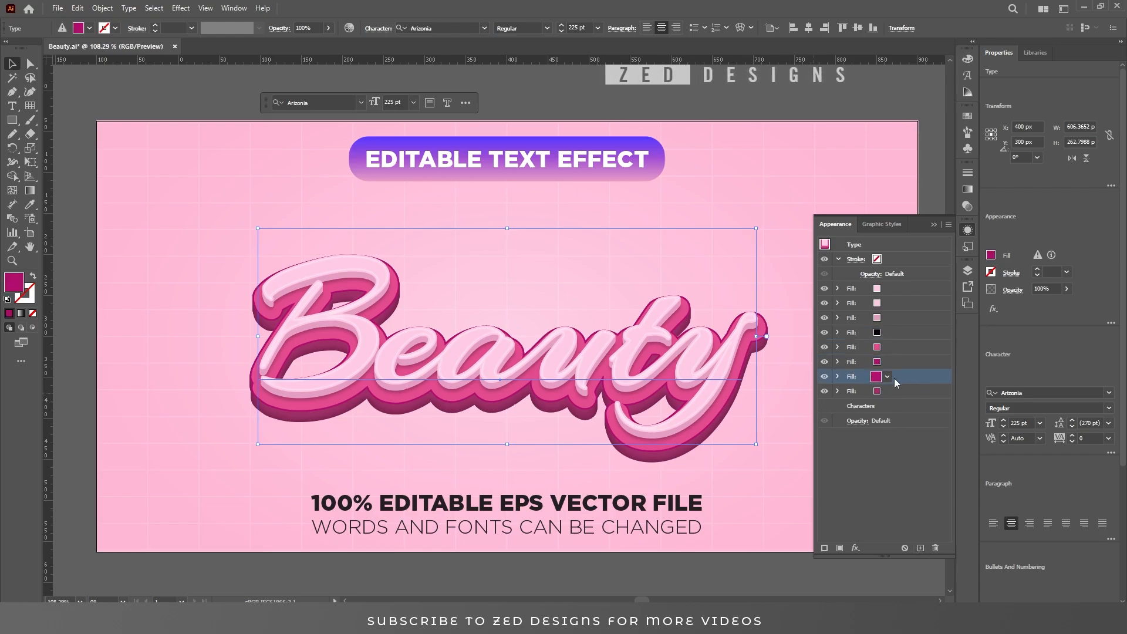
double_click(14, 282)
click(495, 387)
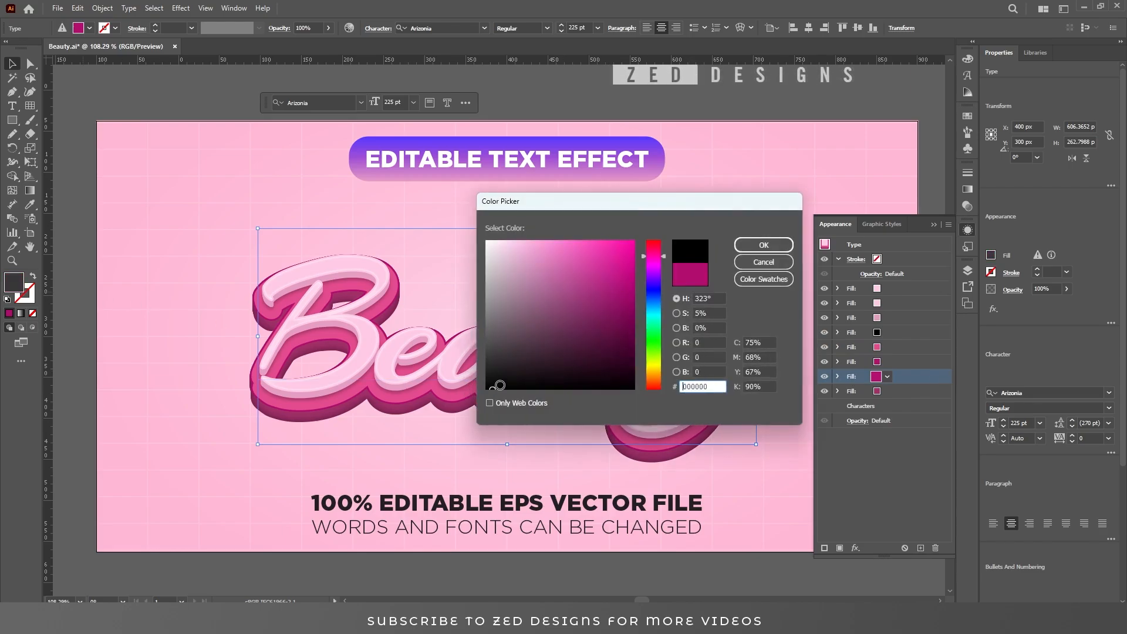
click(763, 245)
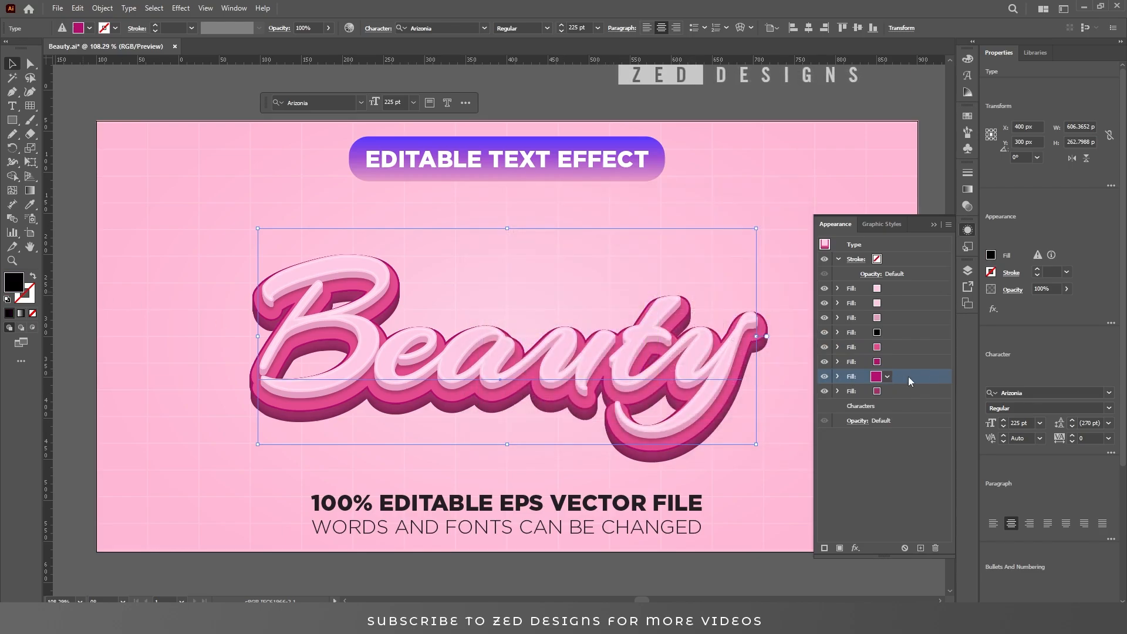
Move the new black fill to the bottom of the stack and set its Transform effect's vertical move to 30 px
drag(907, 377, 900, 396)
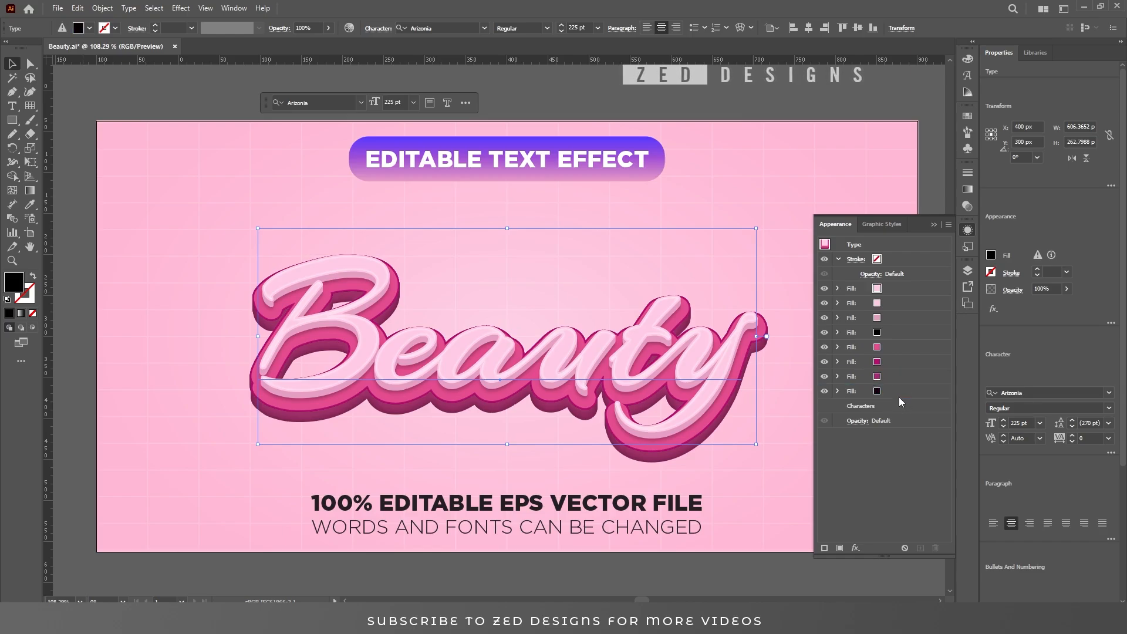
click(838, 391)
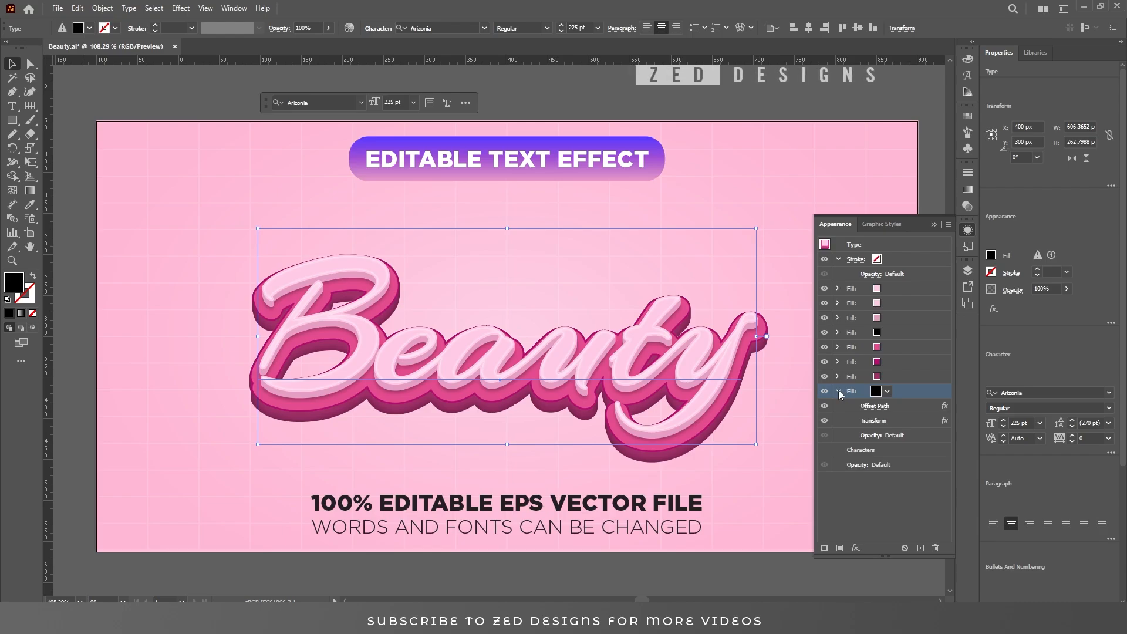
click(877, 422)
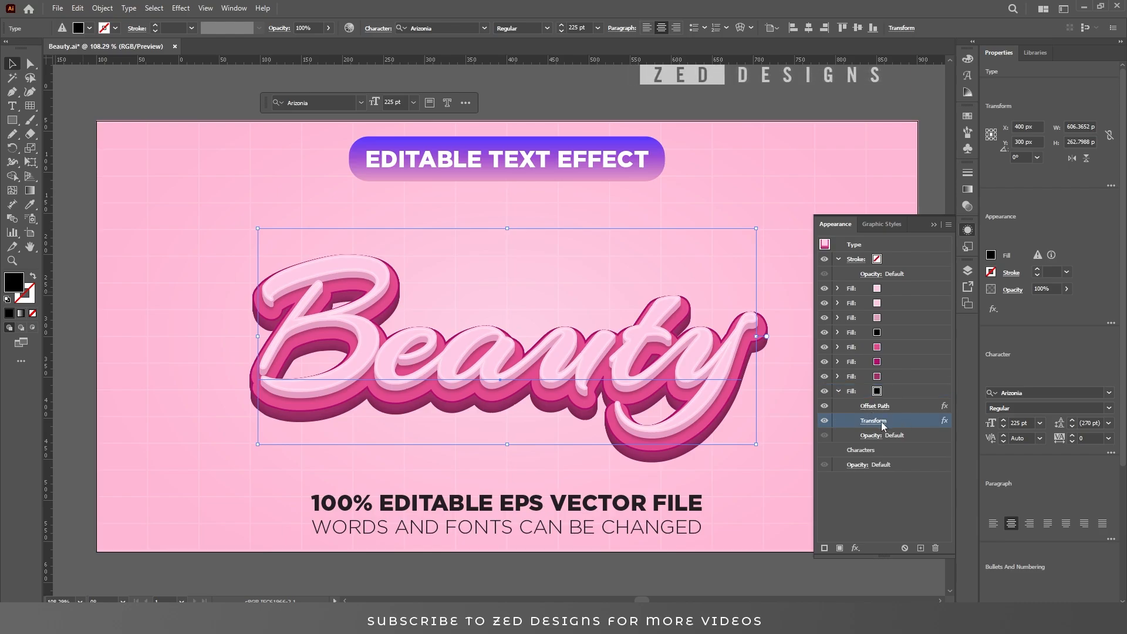
click(882, 422)
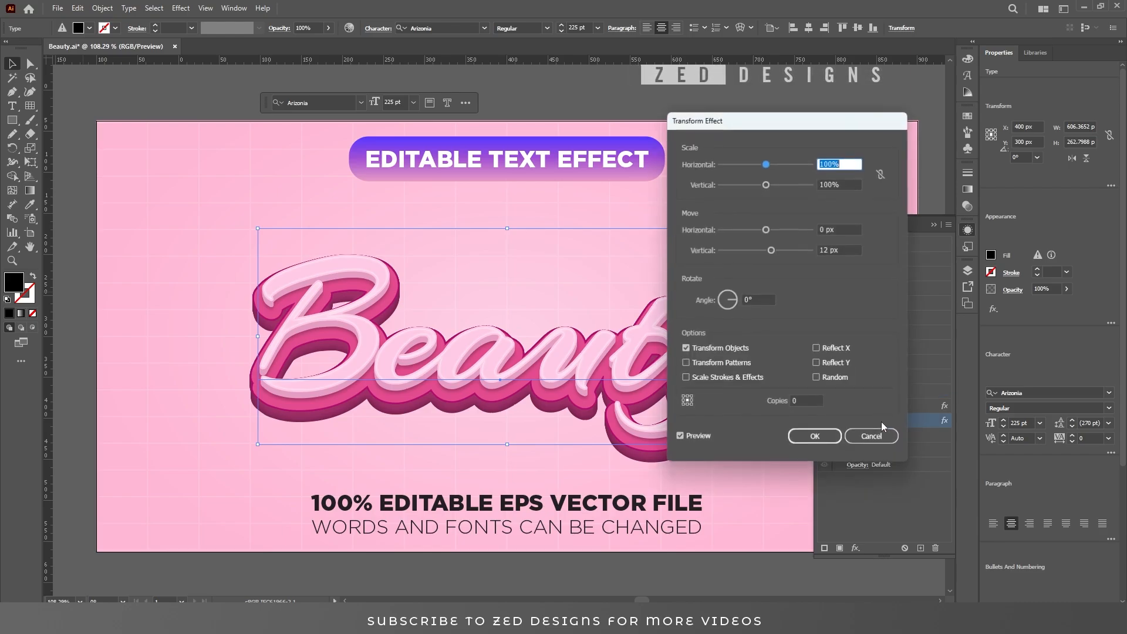
click(851, 250)
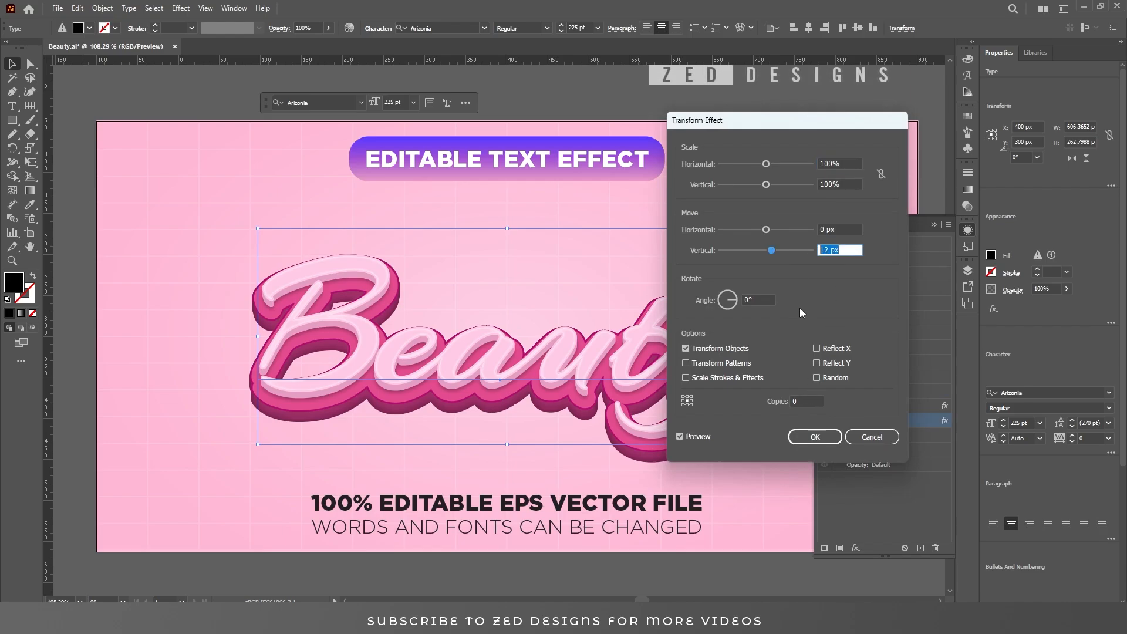
text(30)
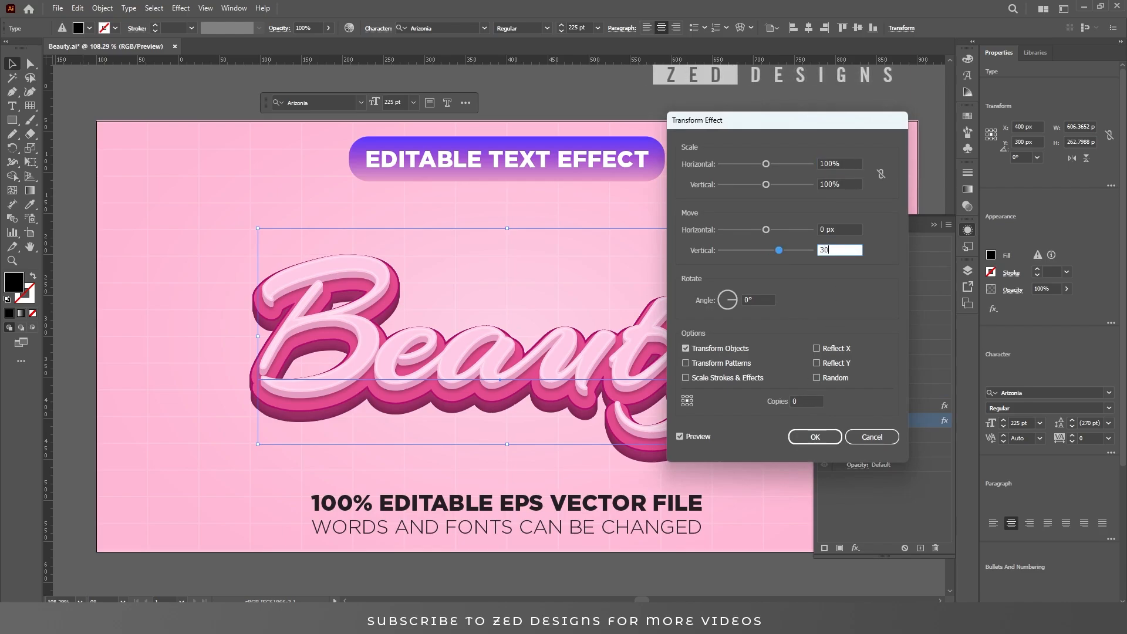
click(802, 435)
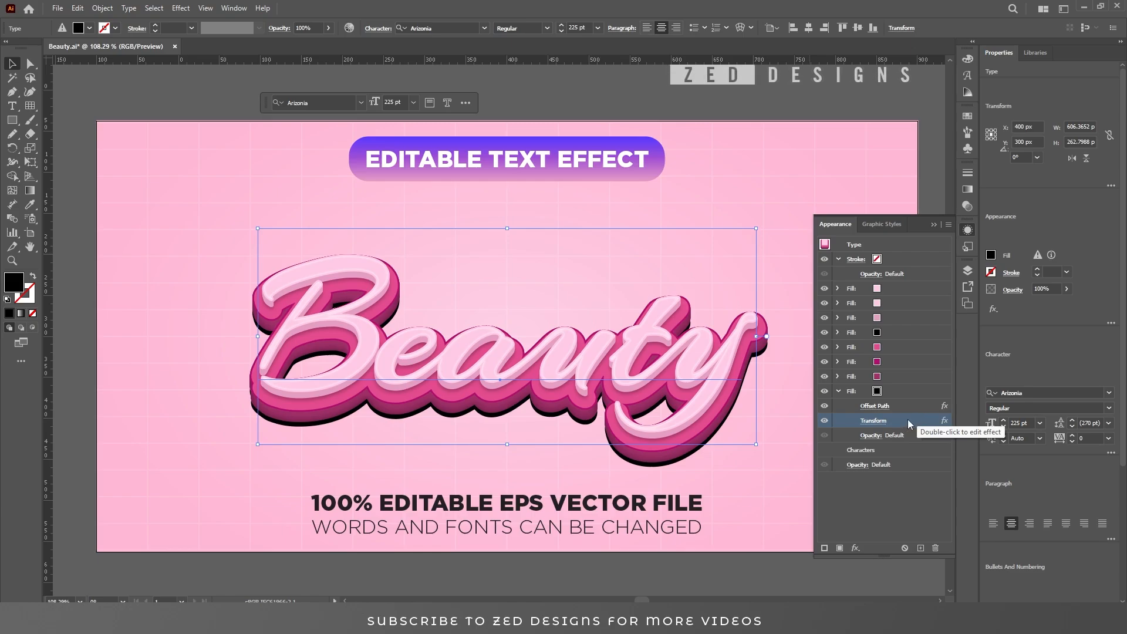
Add a Gaussian Blur effect with a 25-pixel radius to the bottom black fill
click(855, 549)
mouse_move(895, 444)
click(997, 444)
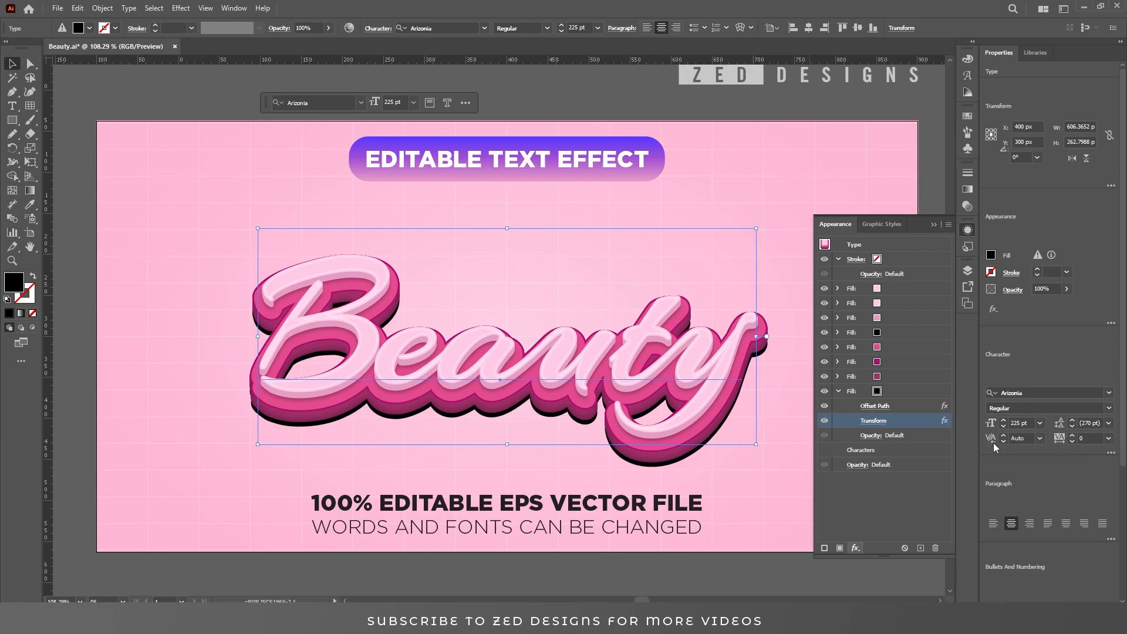
click(573, 296)
text(25)
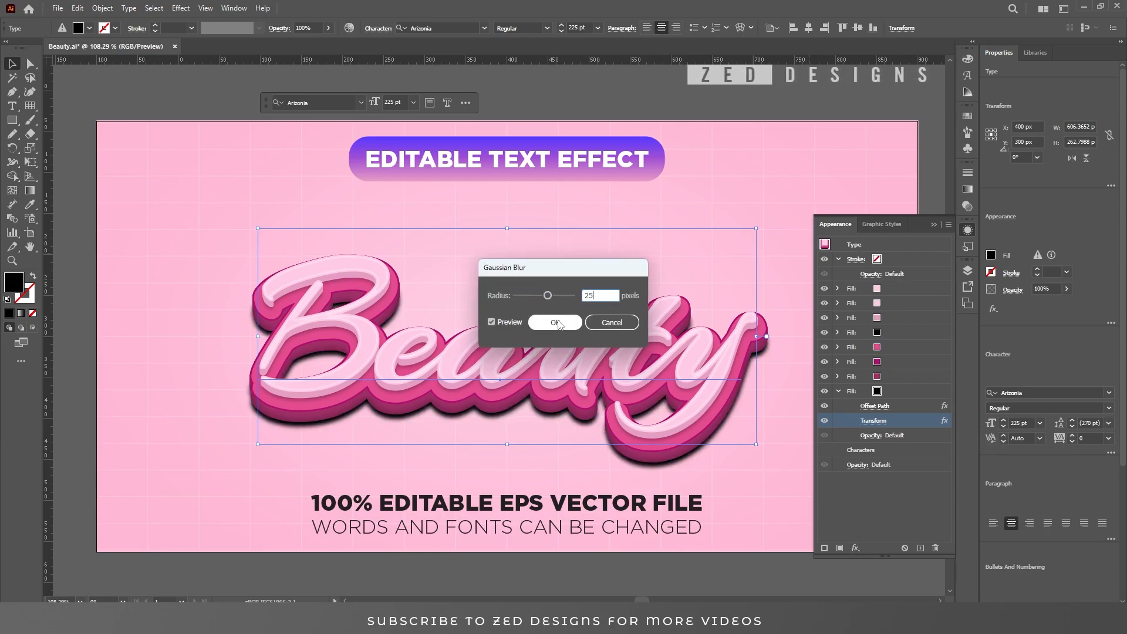
click(558, 324)
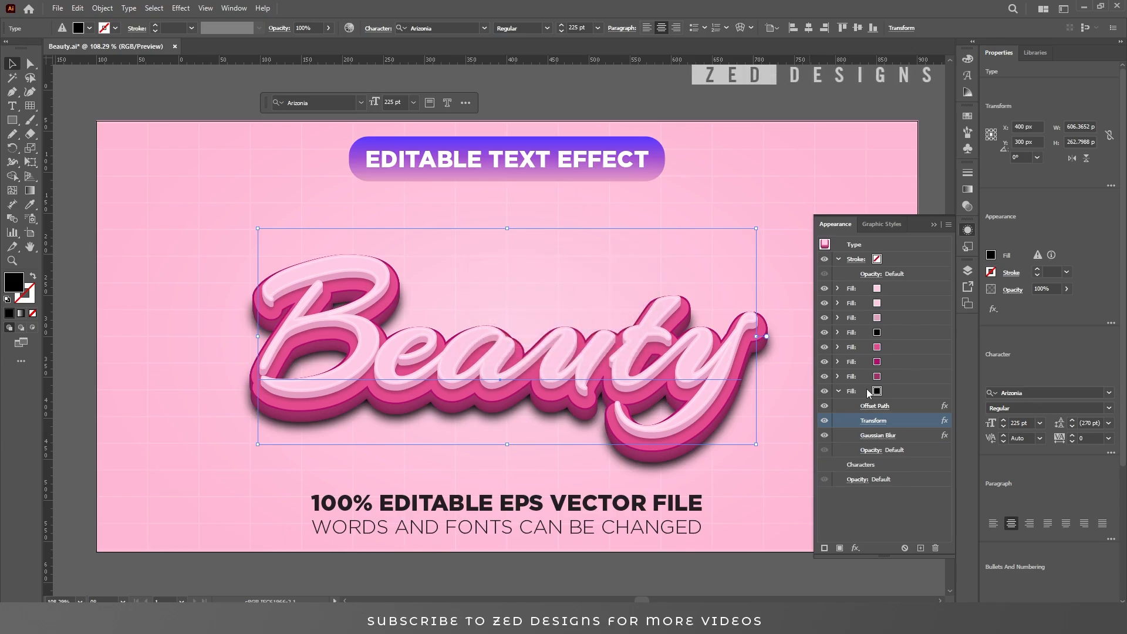
Set the bottom black fill's opacity to 80% with Multiply blending, and collapse its settings
click(872, 450)
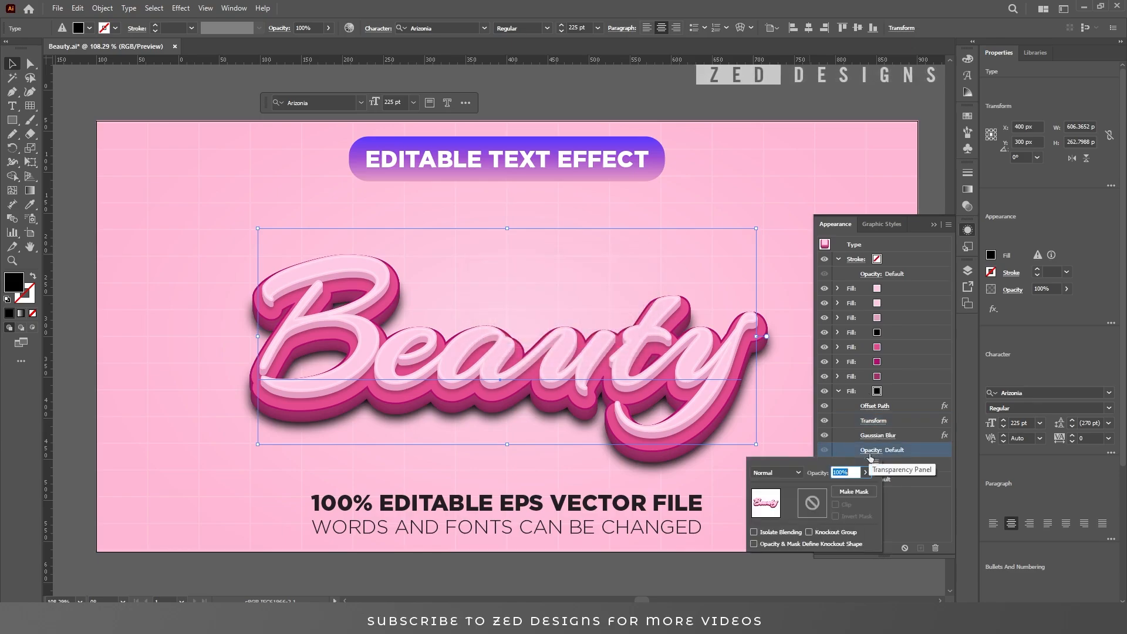
text(80)
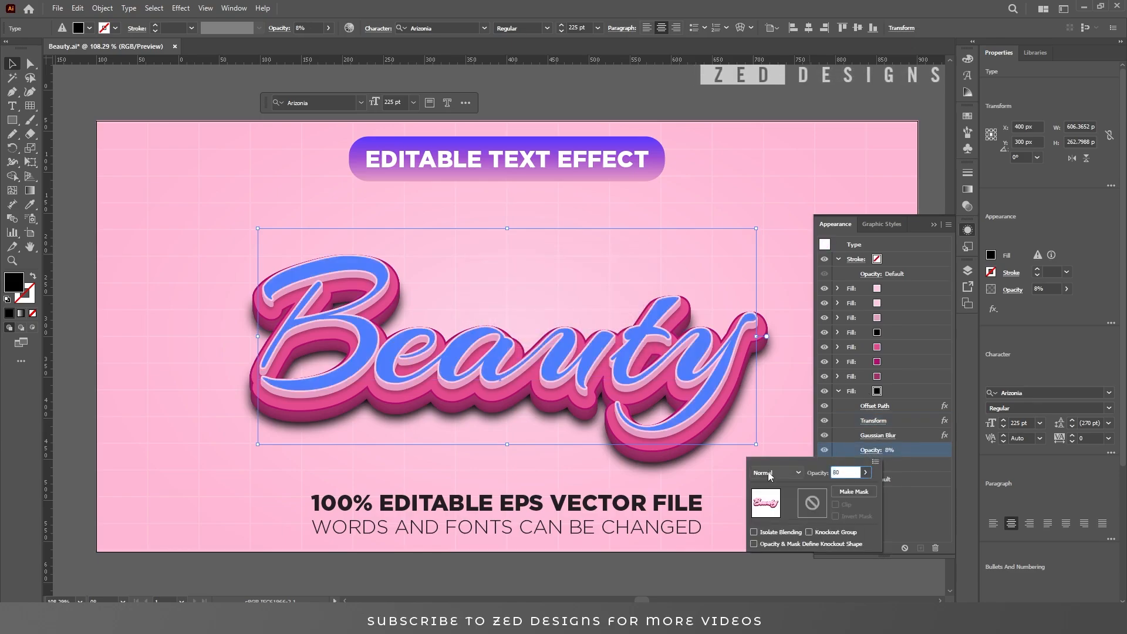
click(788, 475)
click(780, 281)
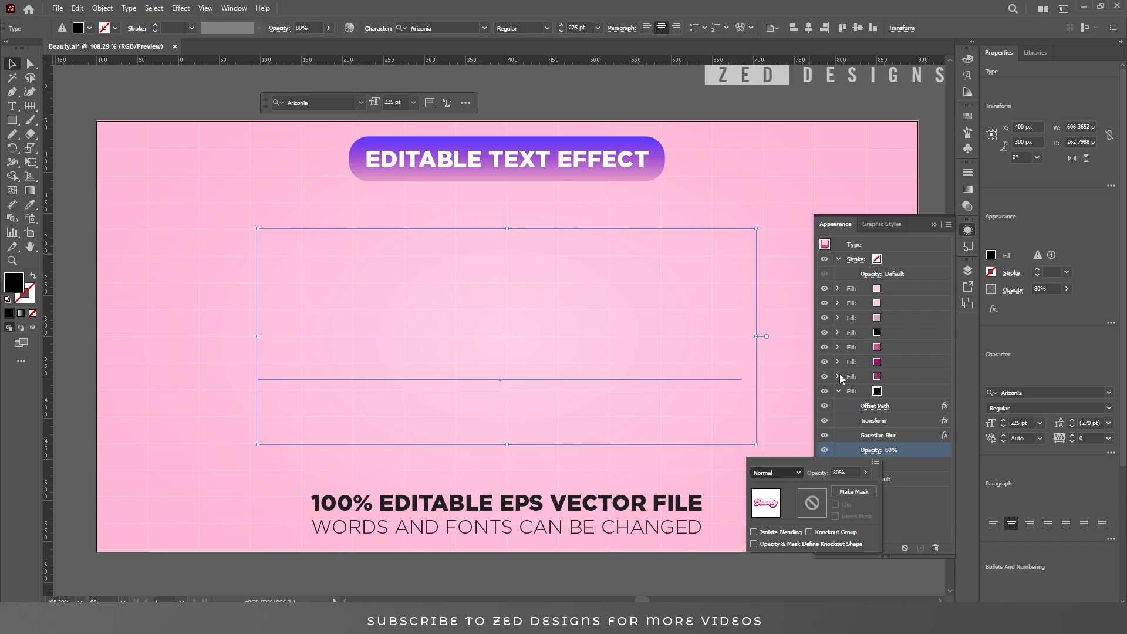
click(927, 502)
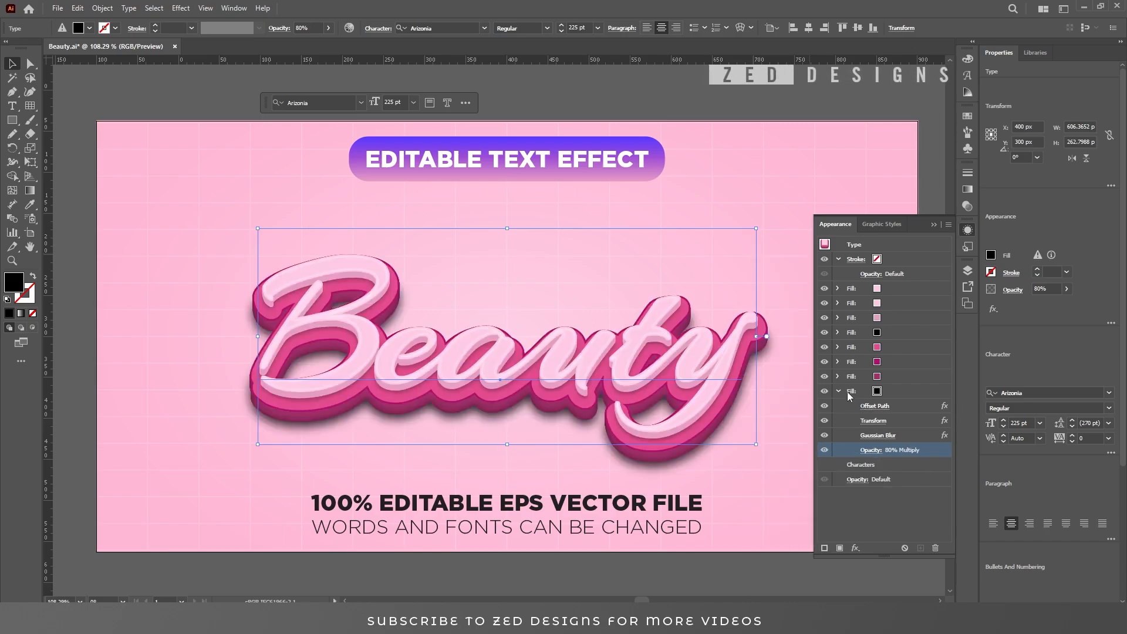
click(839, 391)
Duplicate the bottom black fill and set the lower copy's opacity to 70%
click(908, 393)
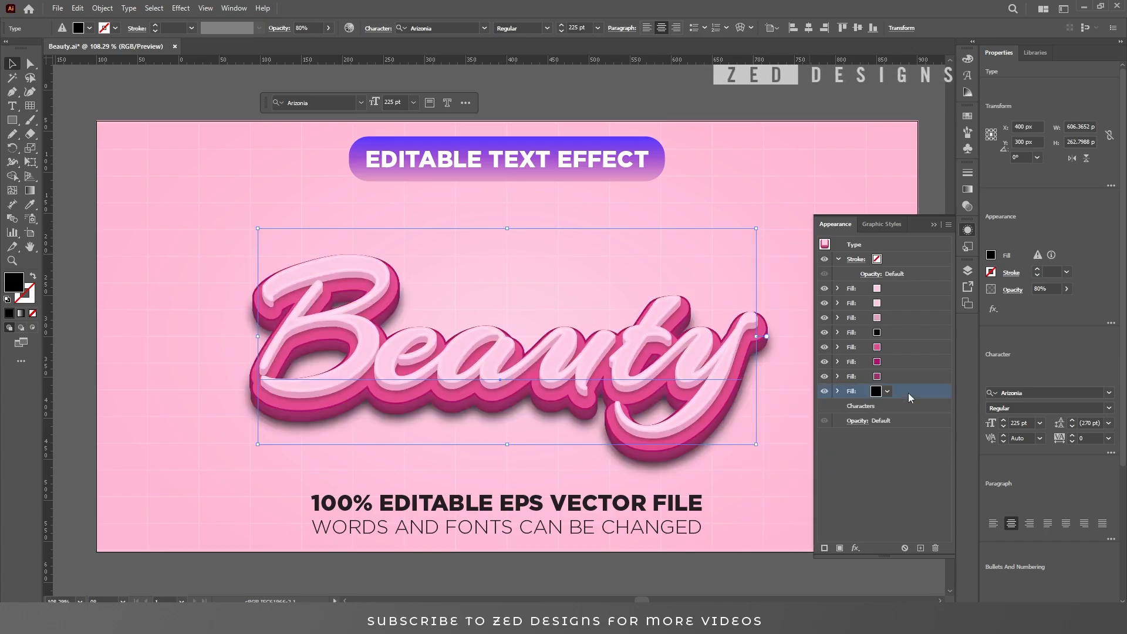
click(921, 548)
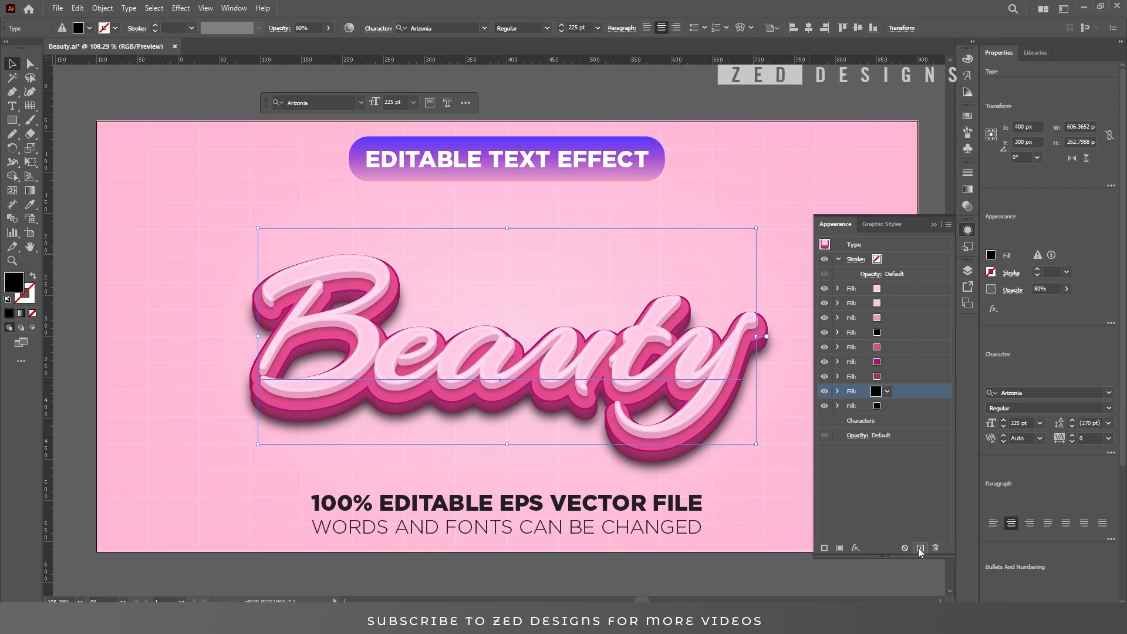
click(902, 404)
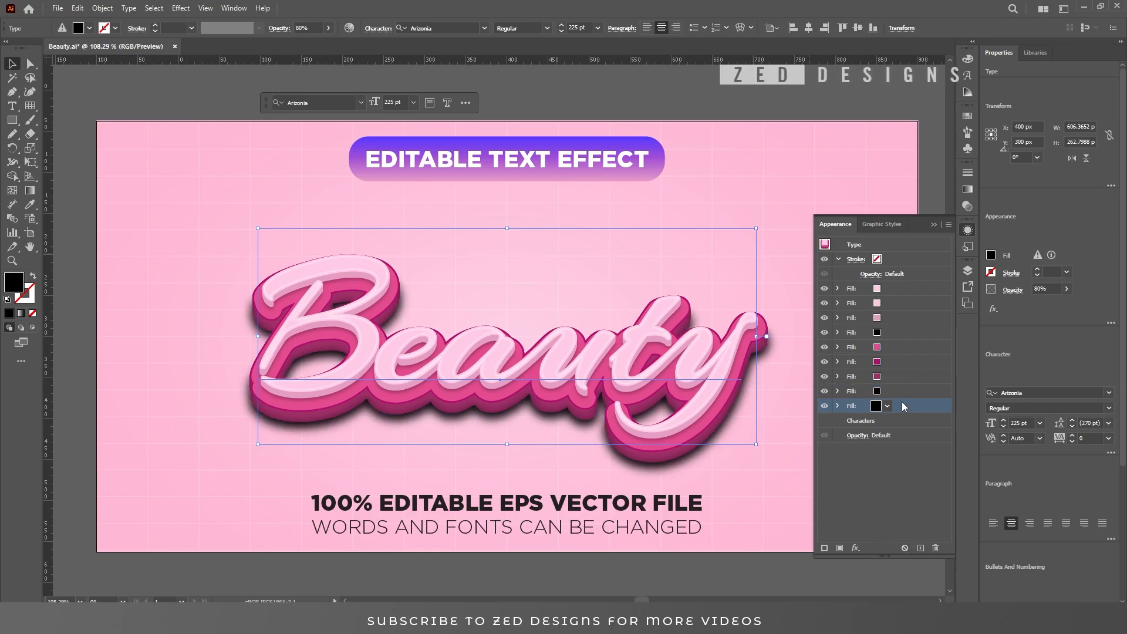
click(839, 407)
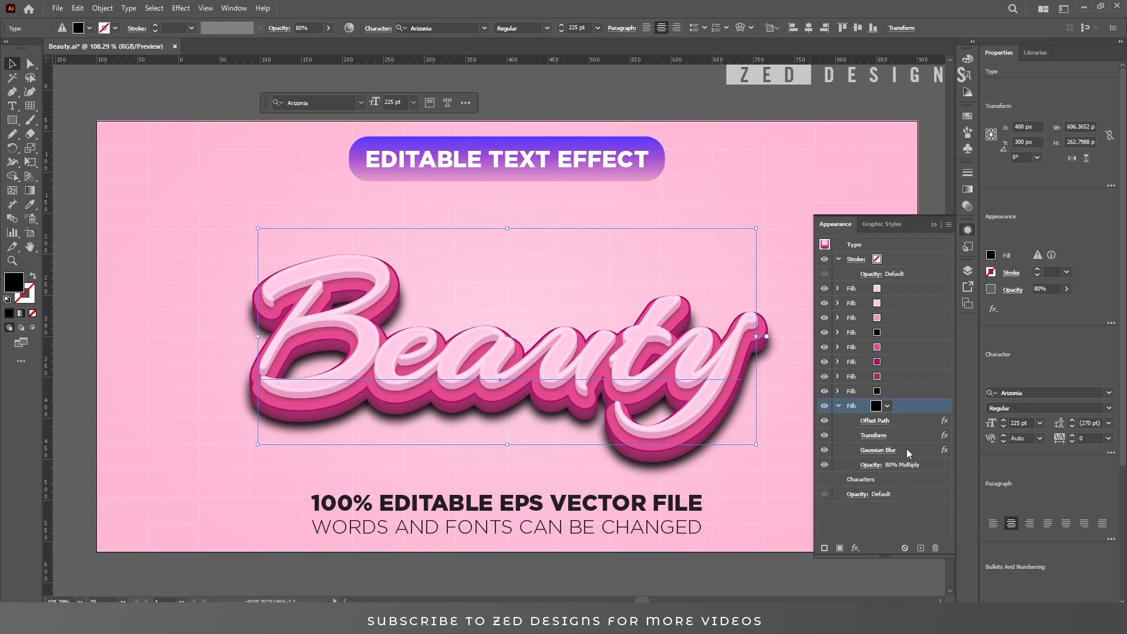
click(871, 464)
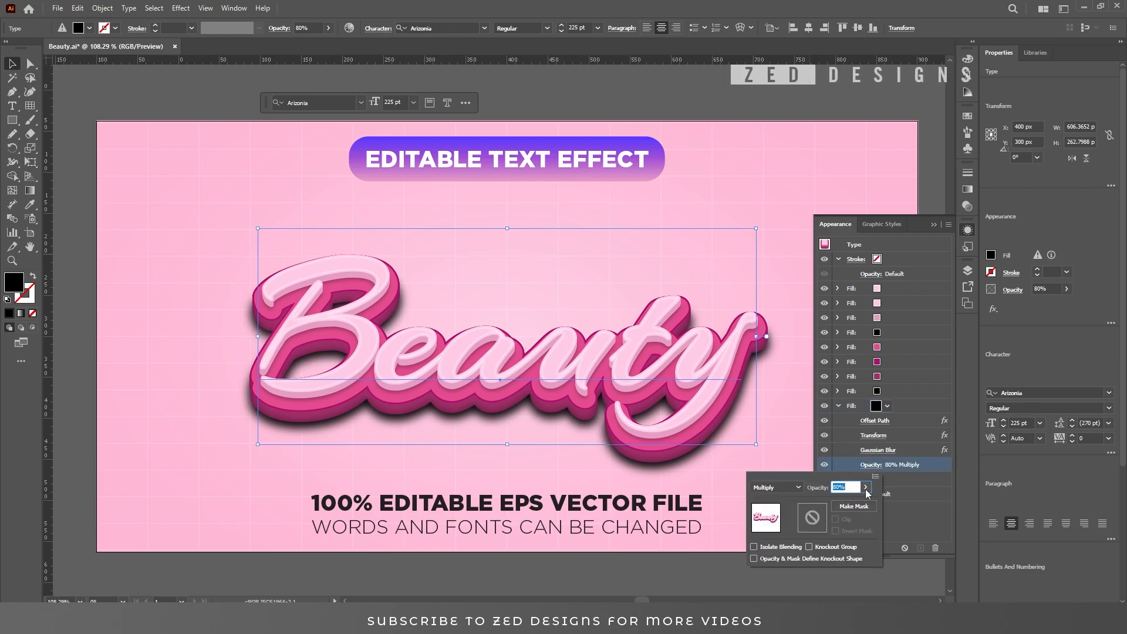
click(867, 488)
click(846, 487)
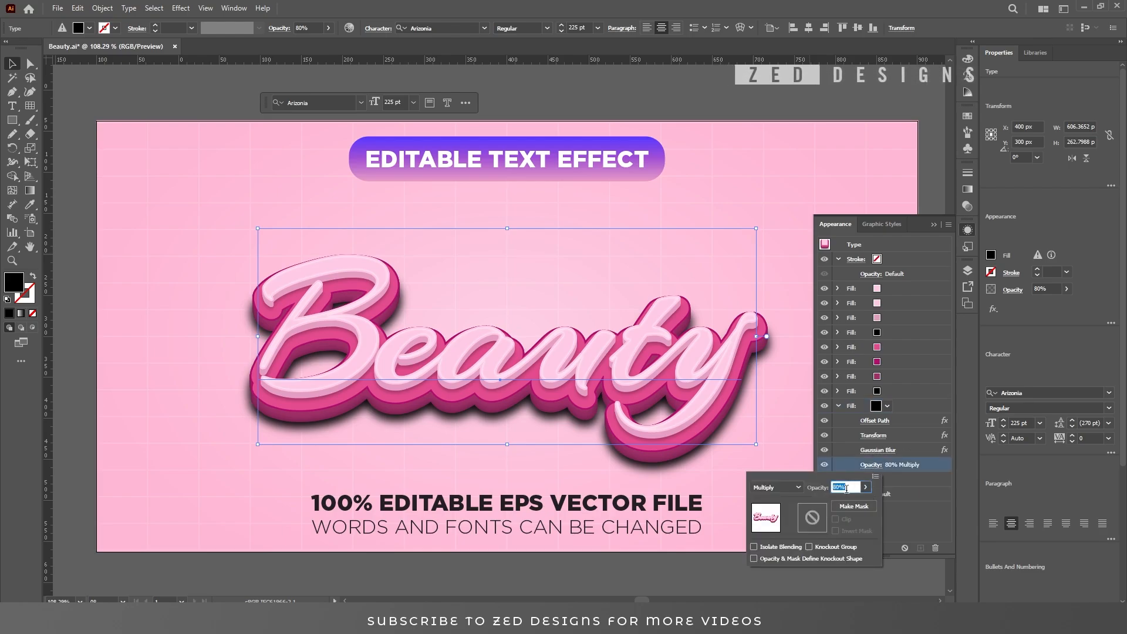
text(70)
key(Tab)
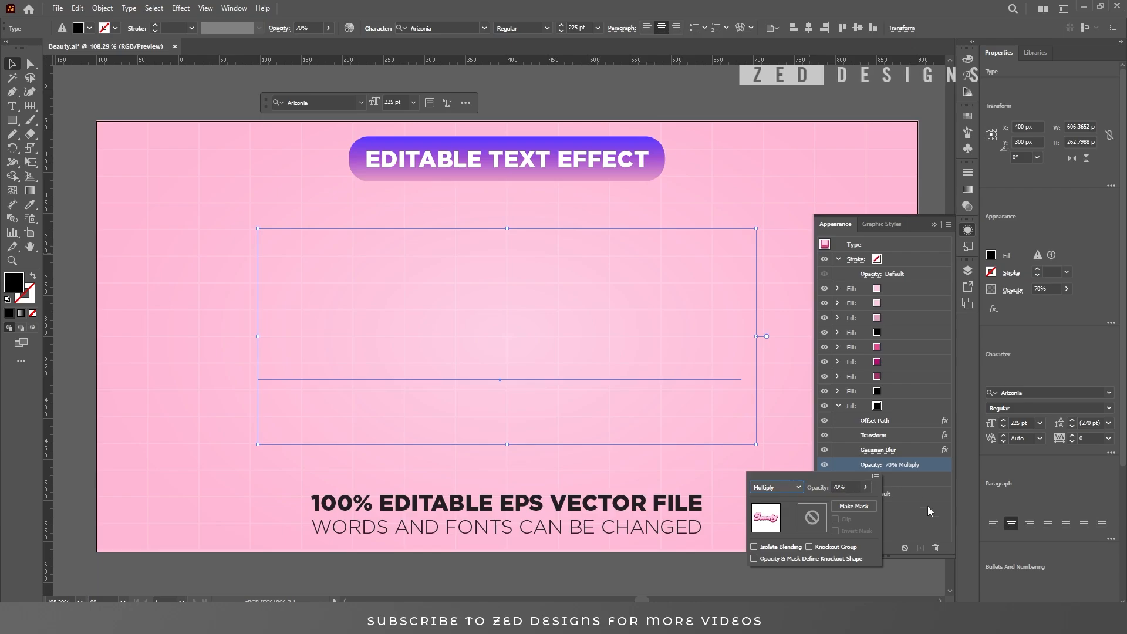
Set the vertical move of the bottom black fill's Transform effect to 34 px
click(927, 507)
click(837, 410)
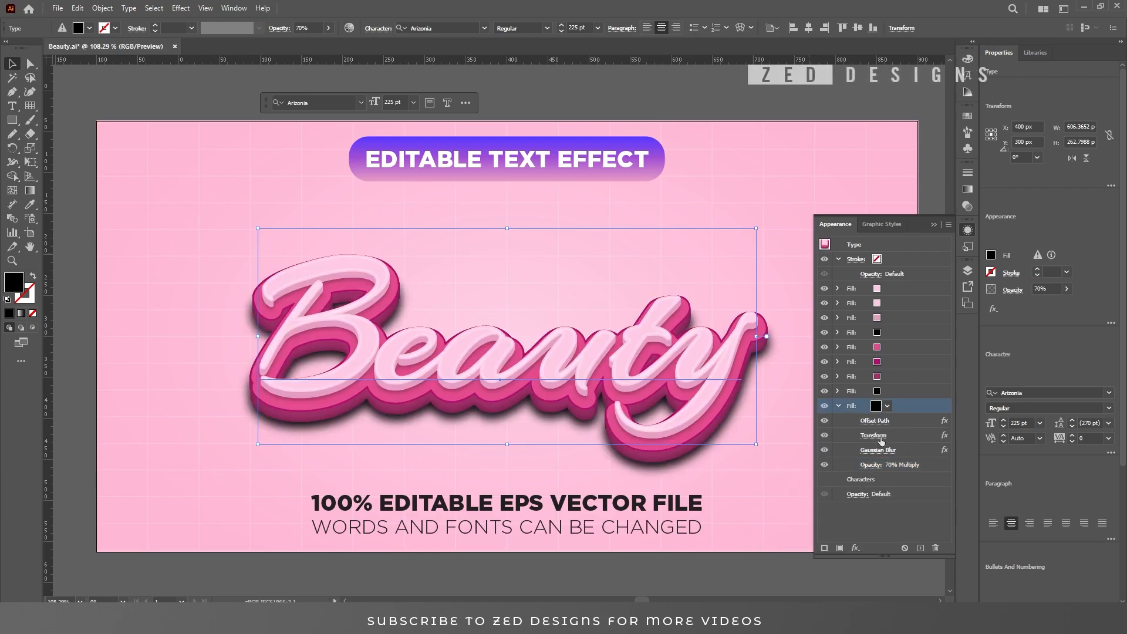
click(873, 435)
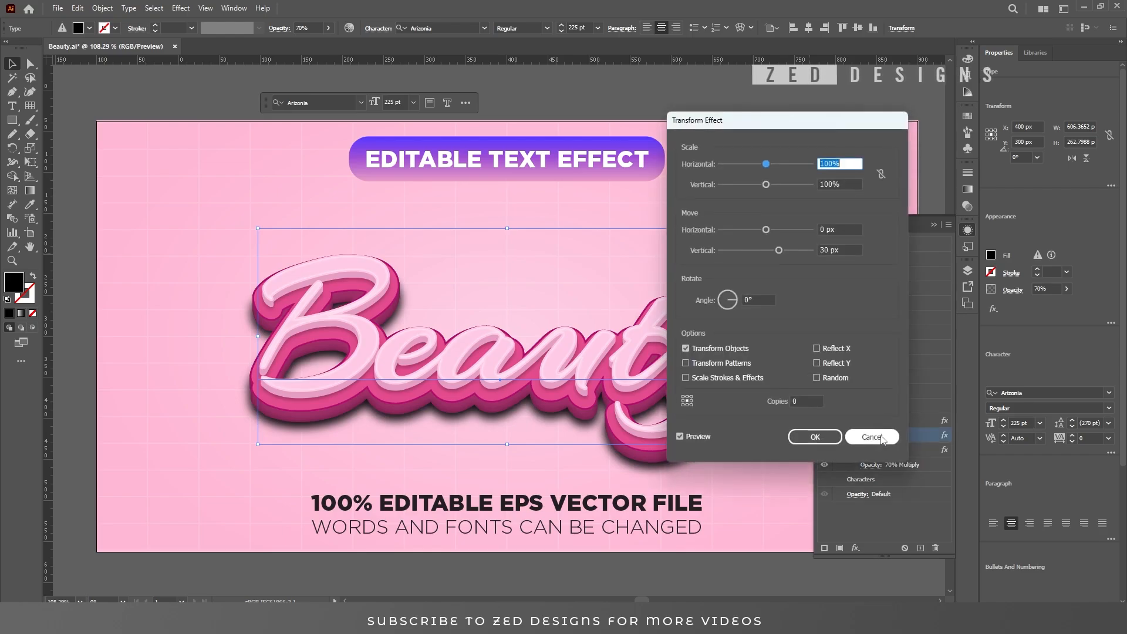
click(843, 250)
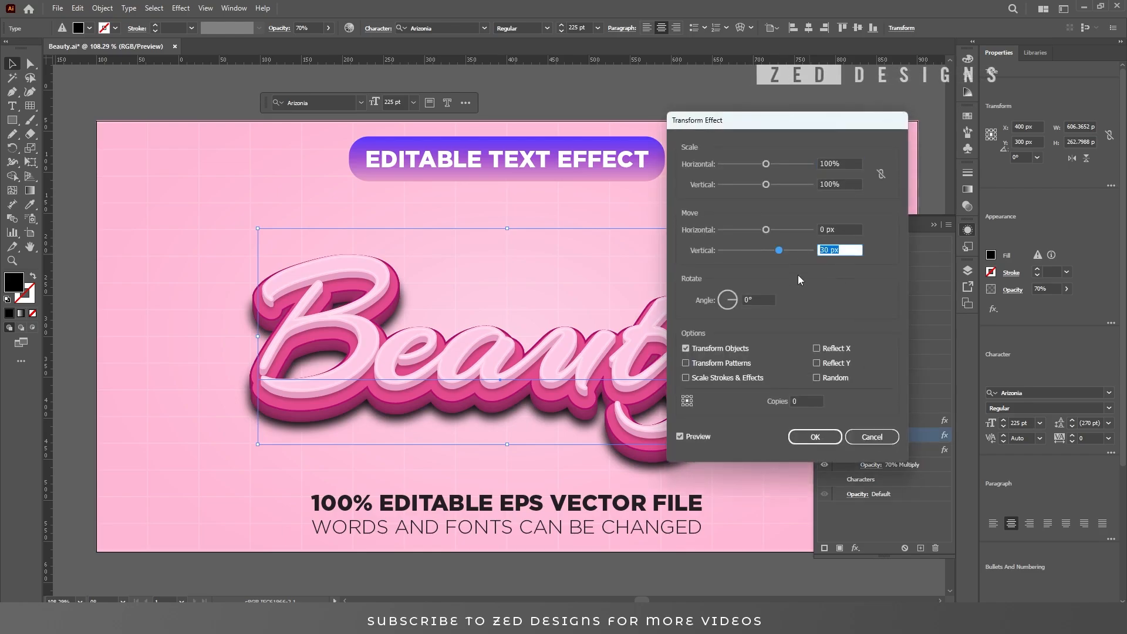
text(34)
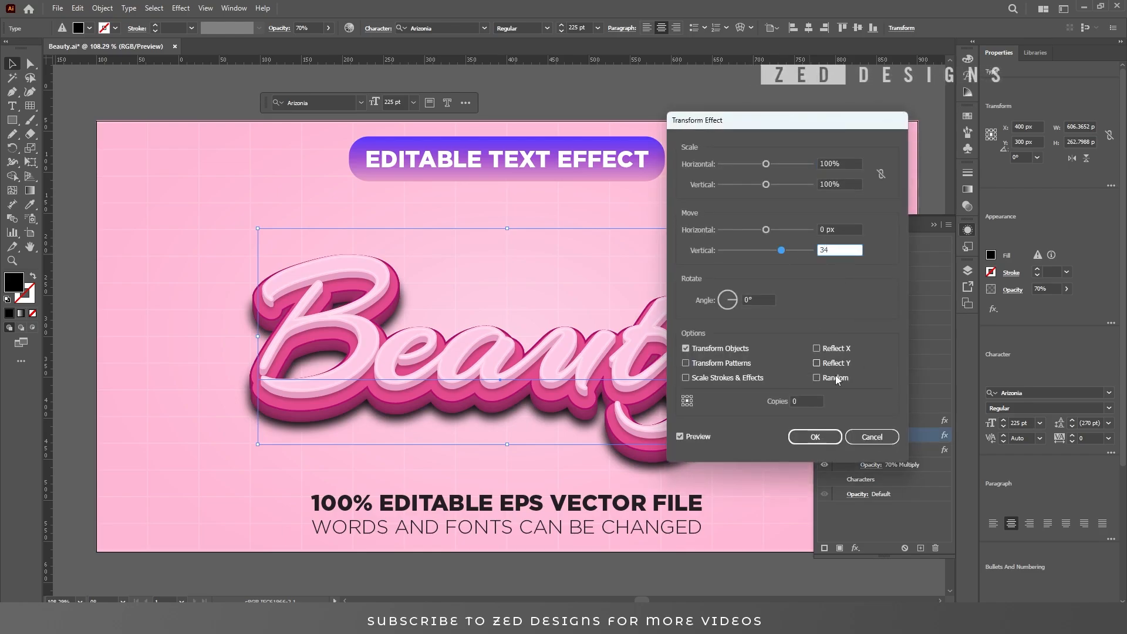
click(801, 436)
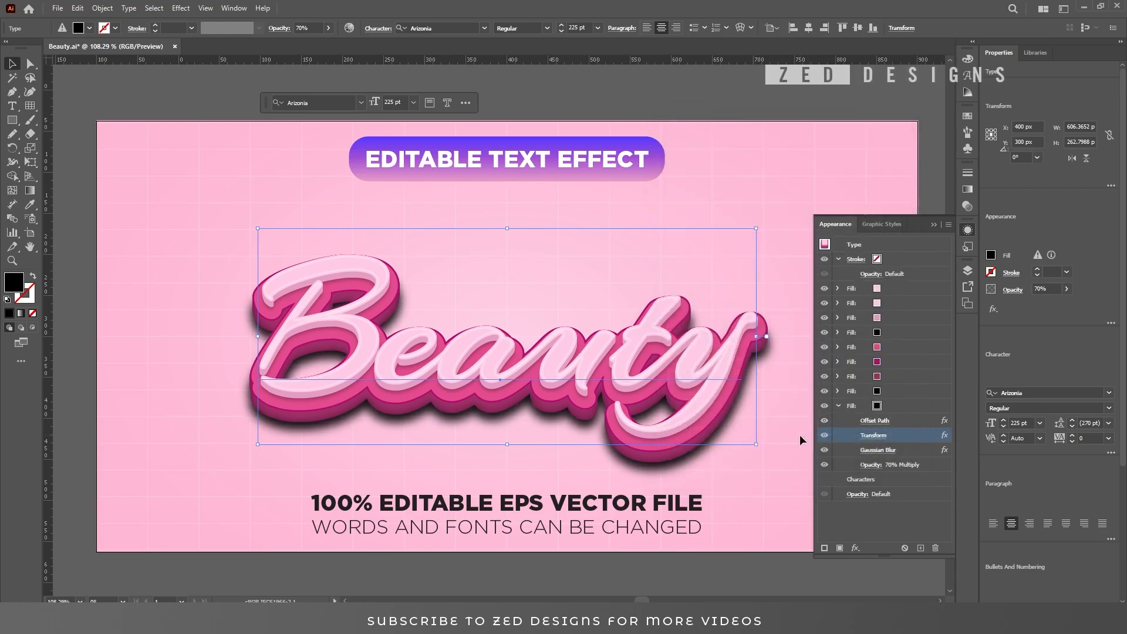
Set the bottom black fill's Gaussian Blur radius to 35 pixels and collapse the fill's settings
click(875, 451)
double_click(601, 295)
text(35)
click(556, 326)
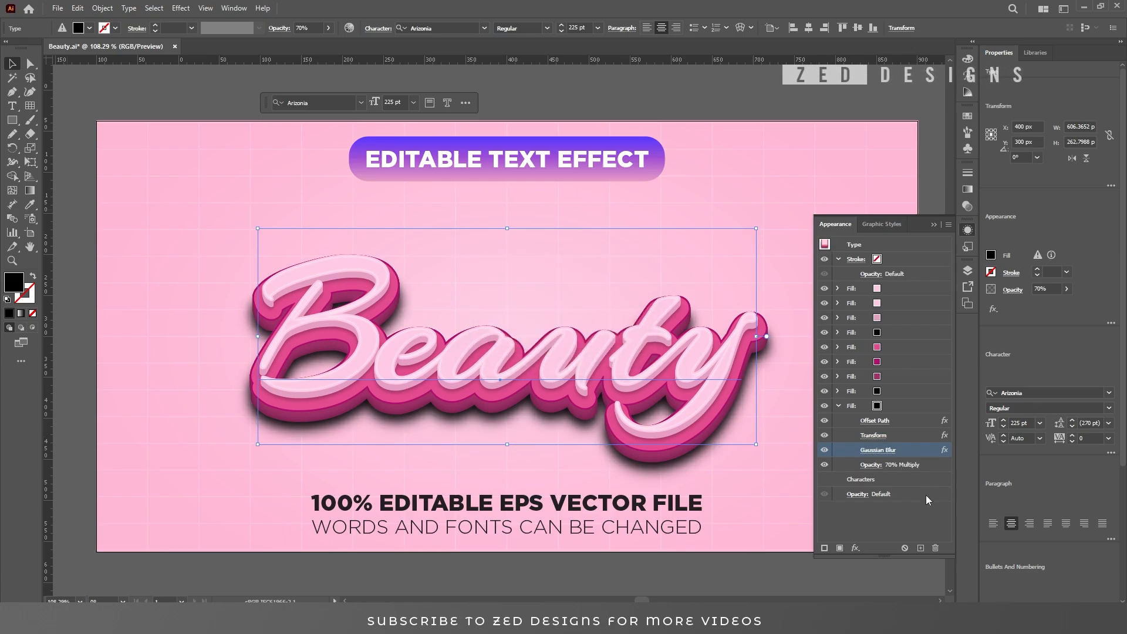
click(892, 516)
click(838, 405)
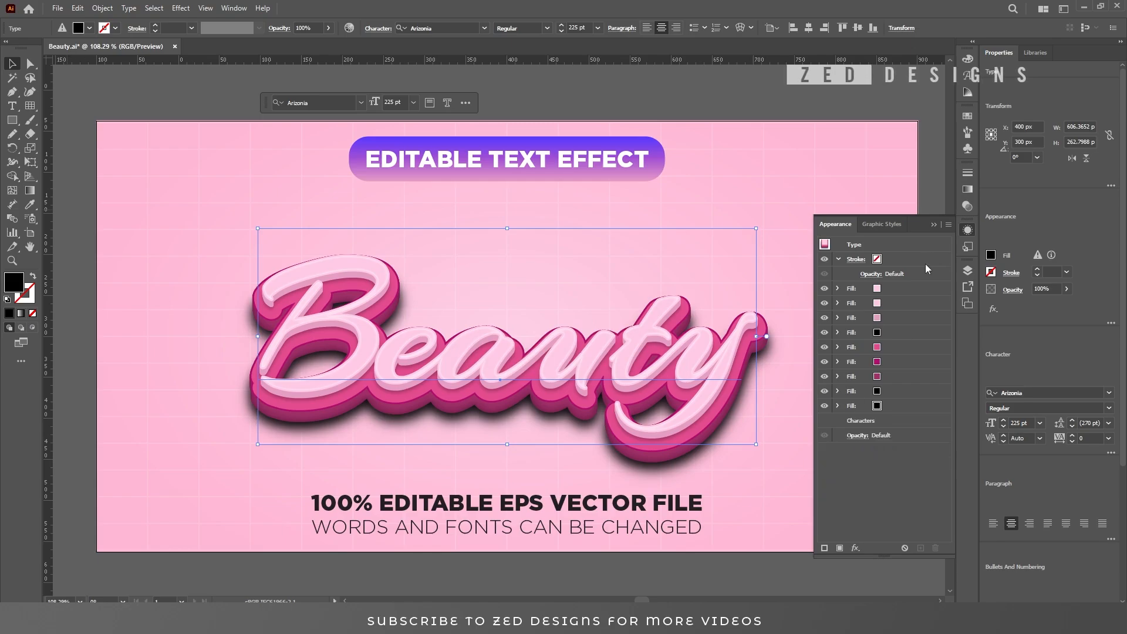
Put away the appearance settings, deselect the Beauty text and examine the text effect up close
click(934, 224)
click(819, 503)
drag(552, 441, 576, 453)
drag(547, 450, 544, 474)
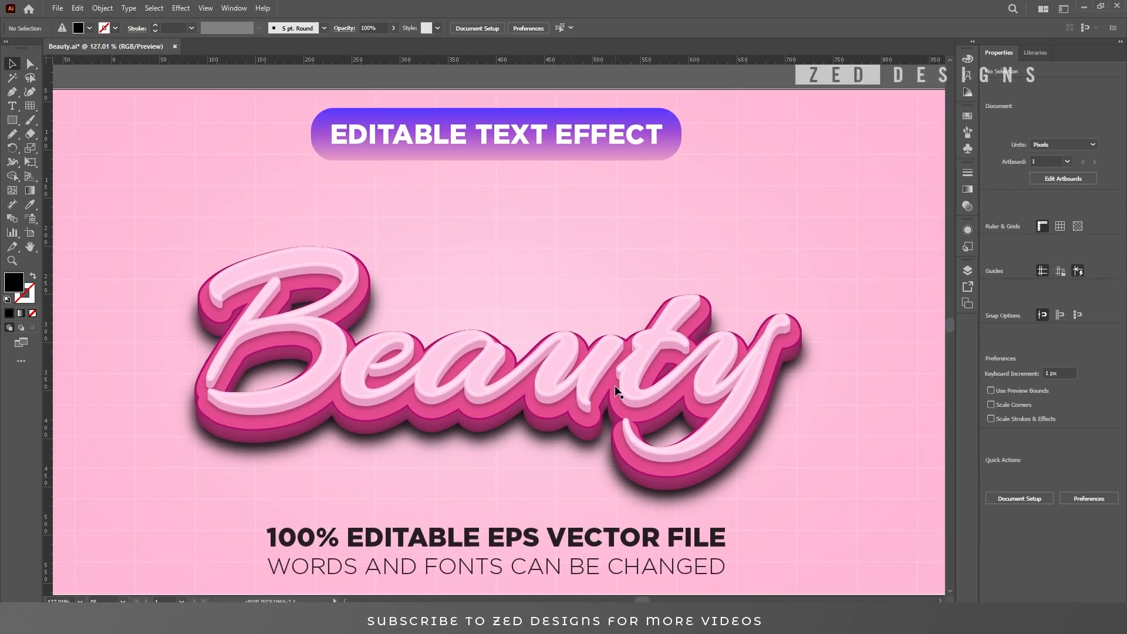